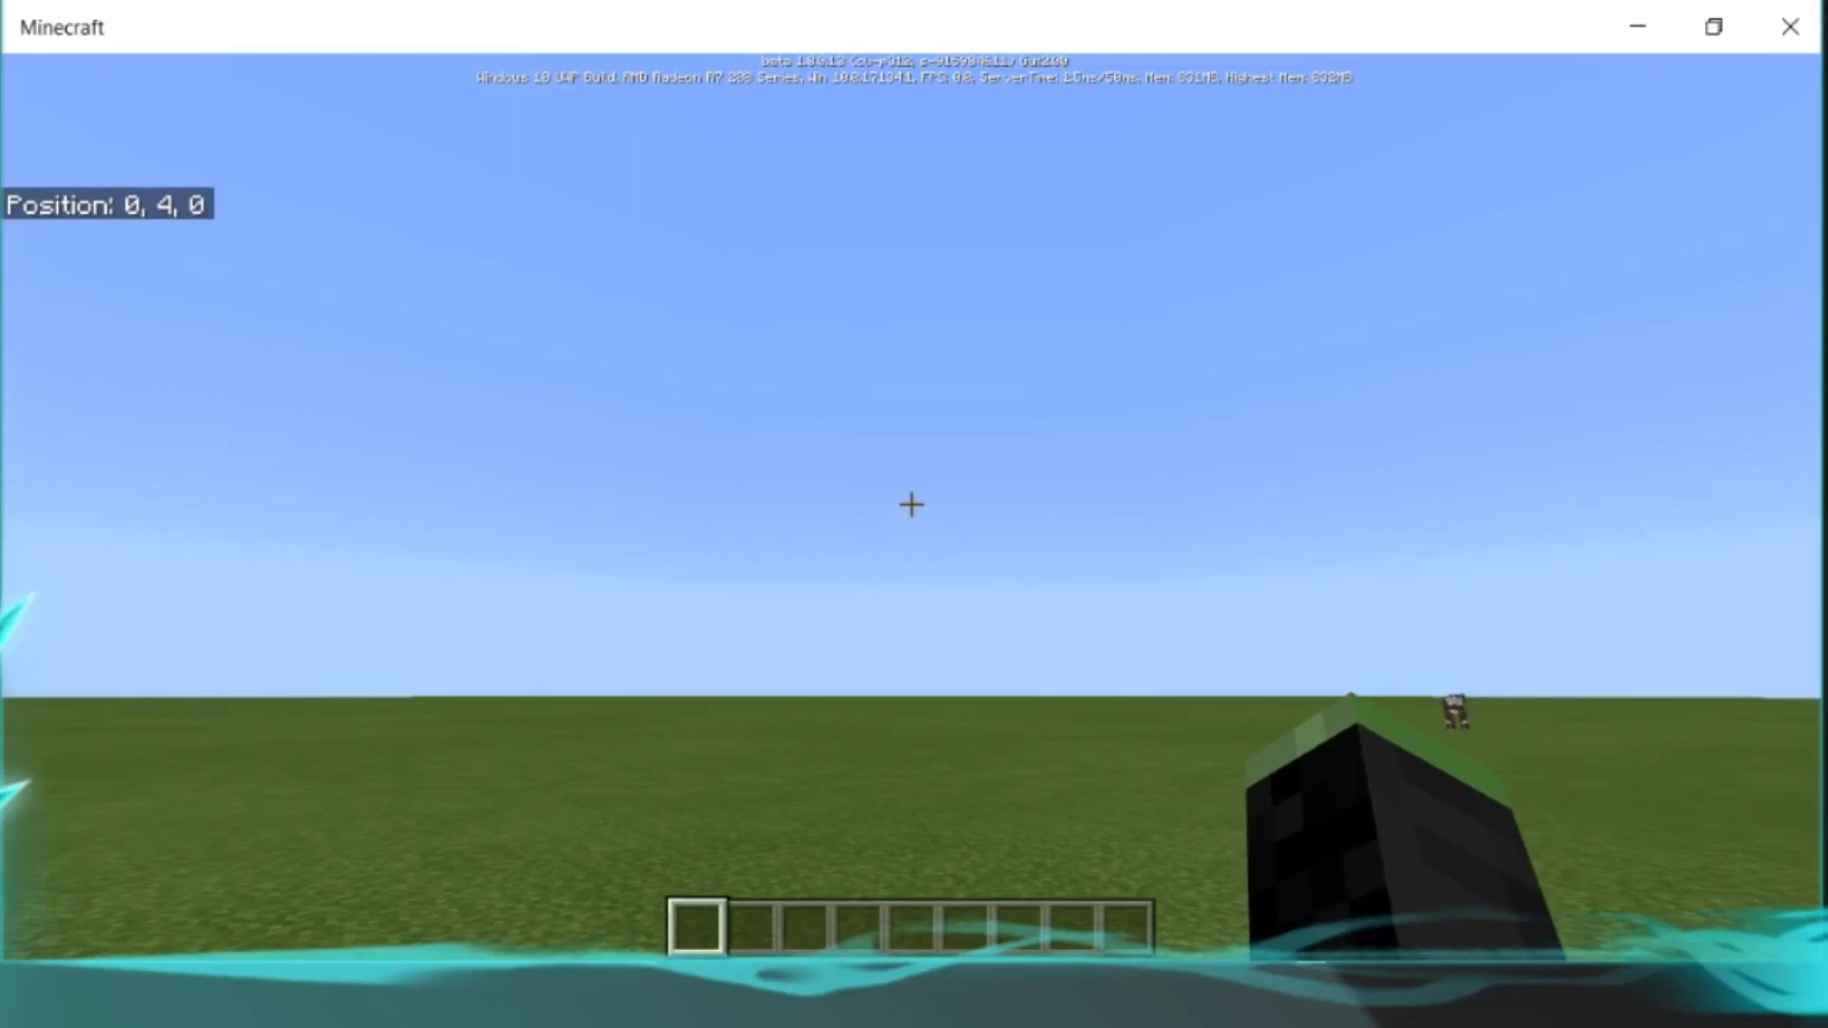
Open Minecraft's Chat and Commands screen with a slash to list the available commands
key("slash")
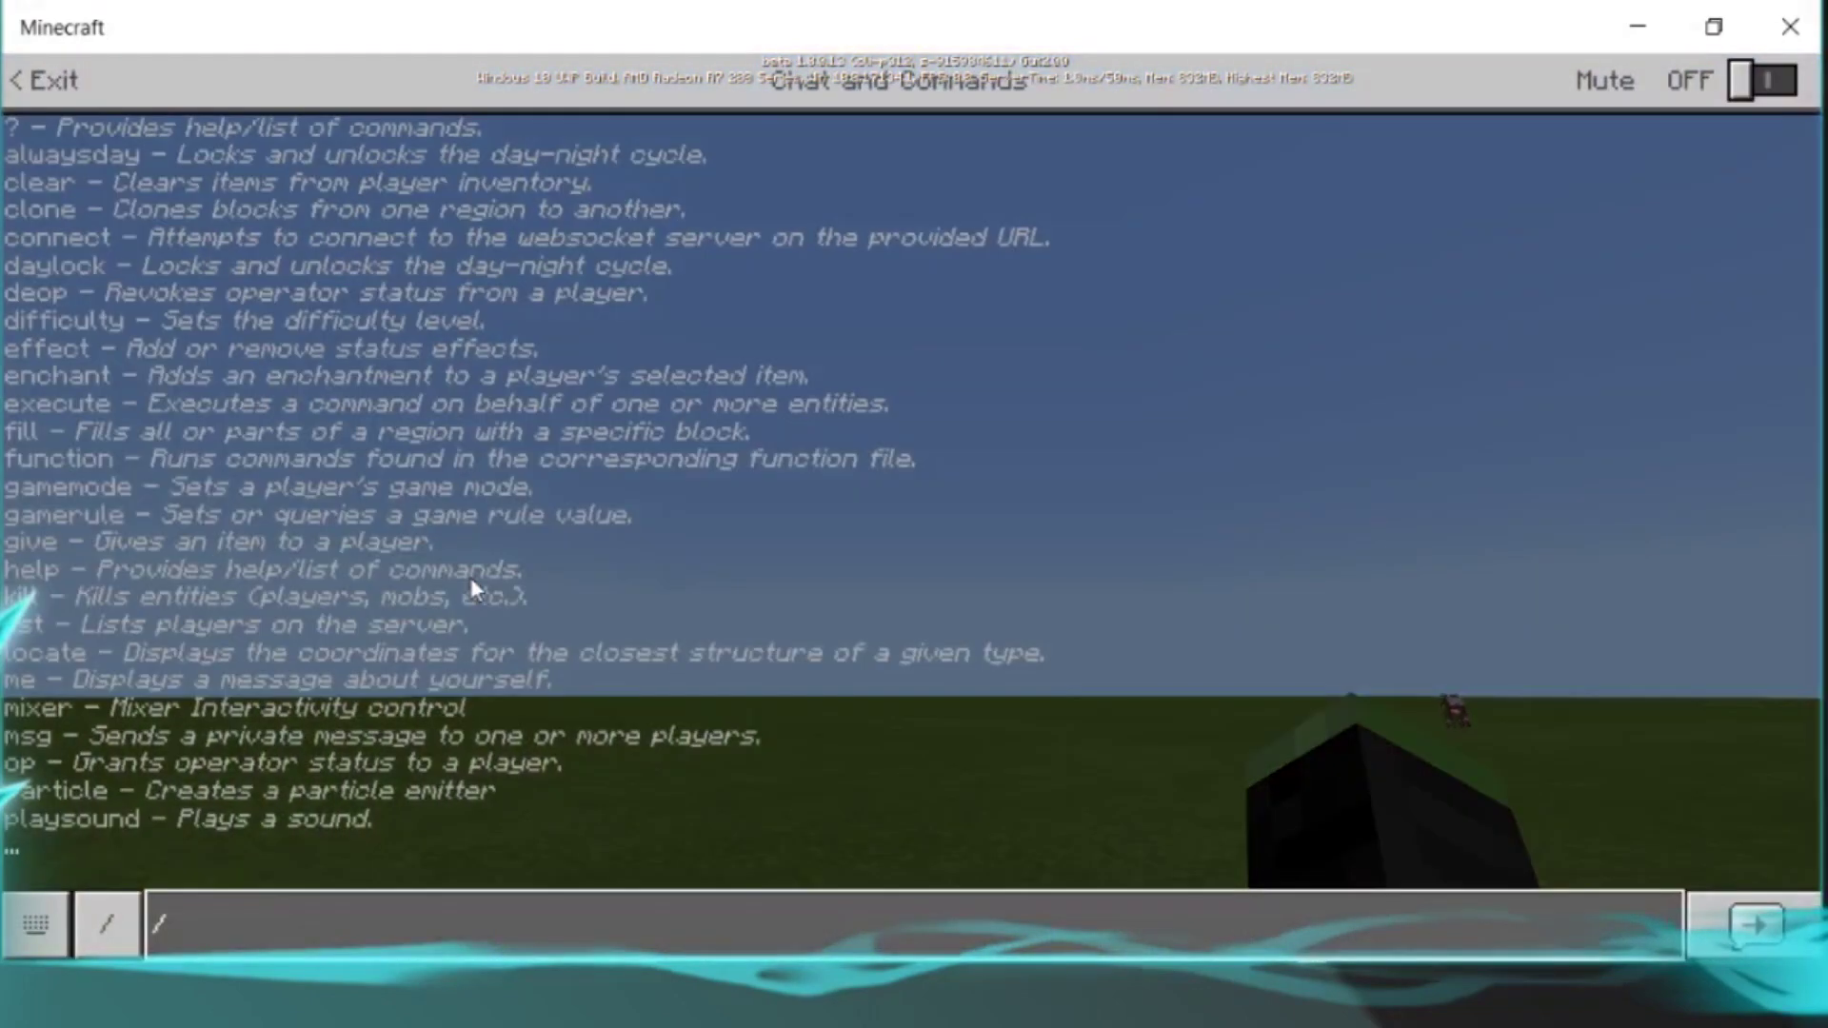
Run '/function ten' to generate the 5582-entry temple structure, then walk toward it
type("function")
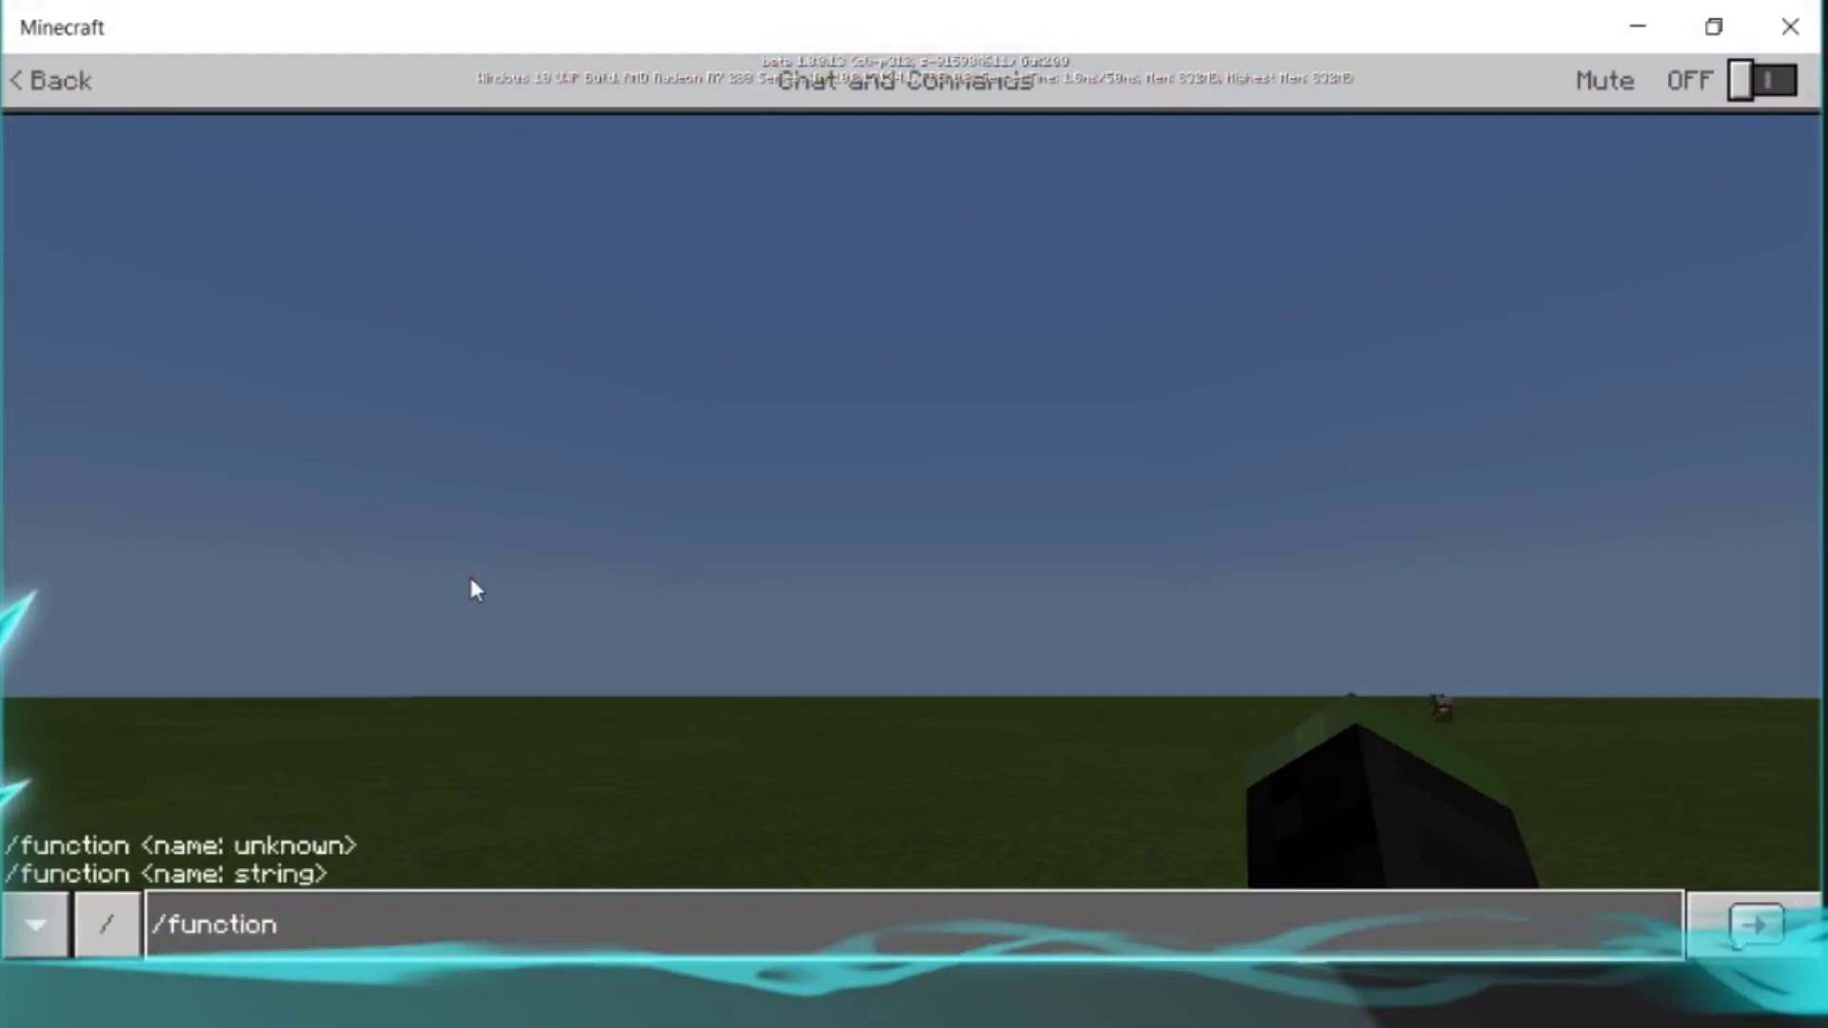
type(" t")
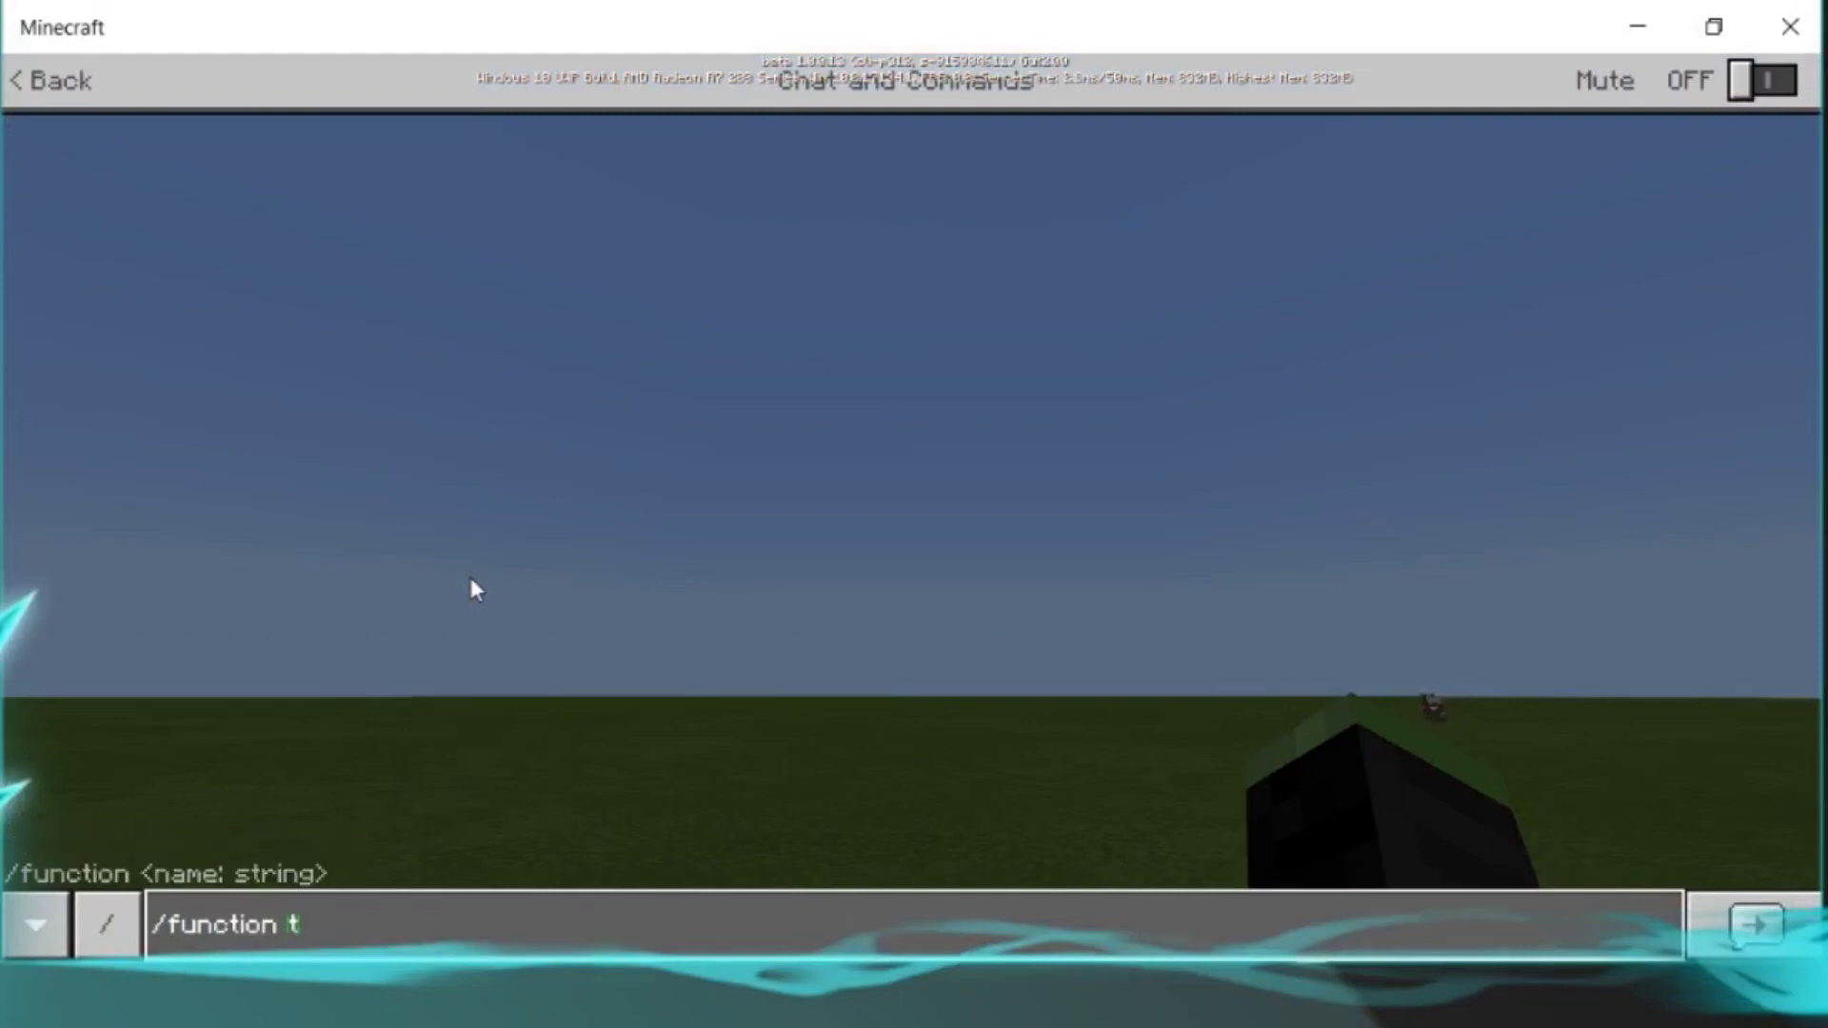
type("en")
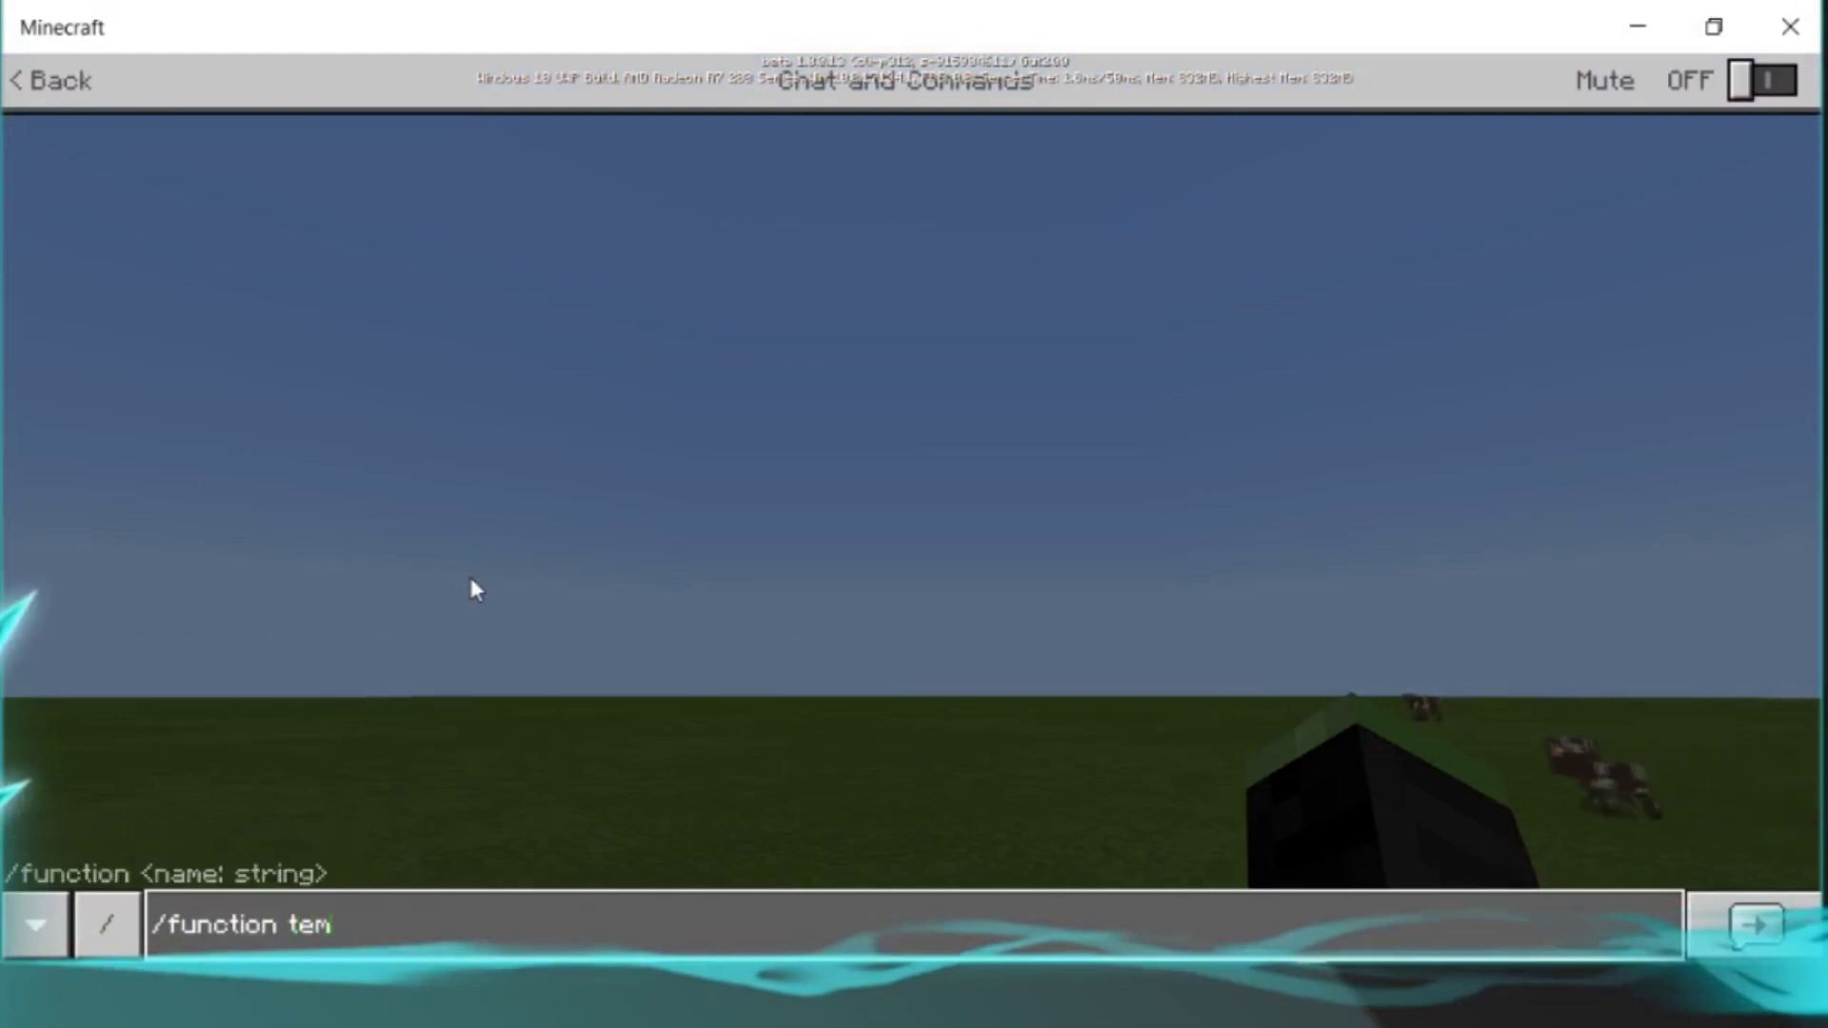
key("Return")
mouse_move(911, 504)
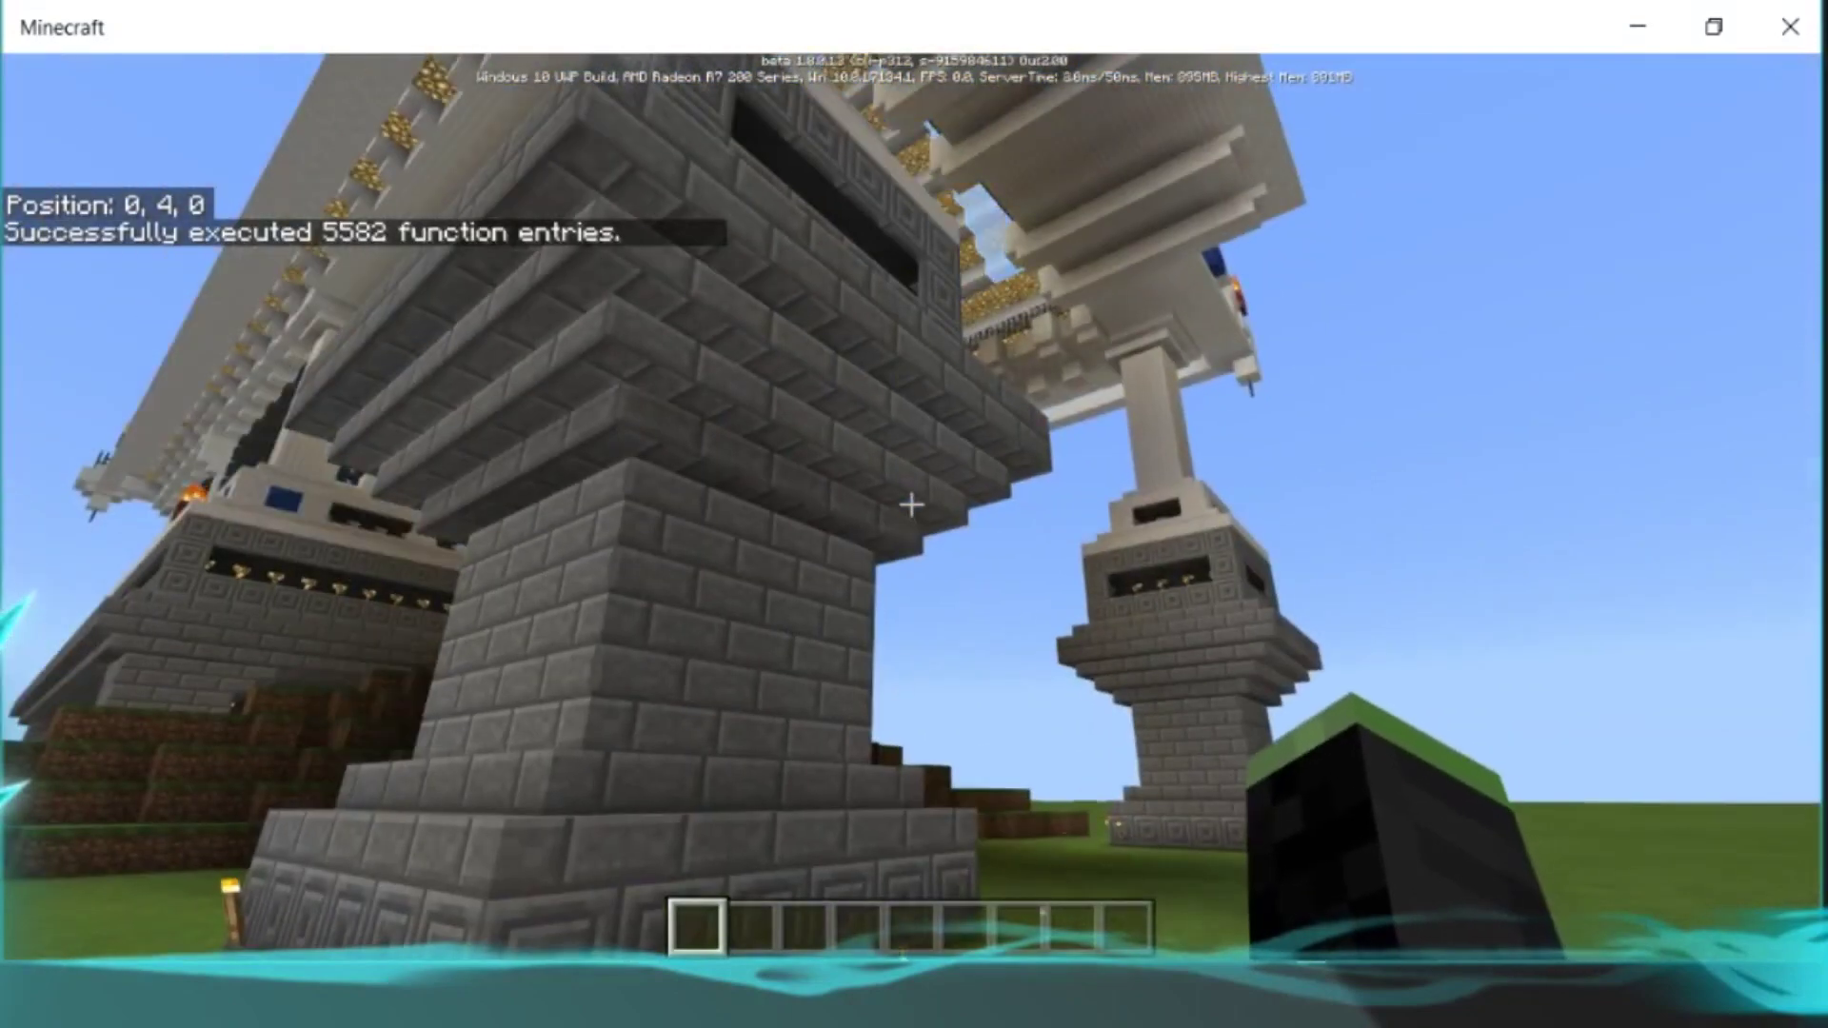
key("w")
key("w")
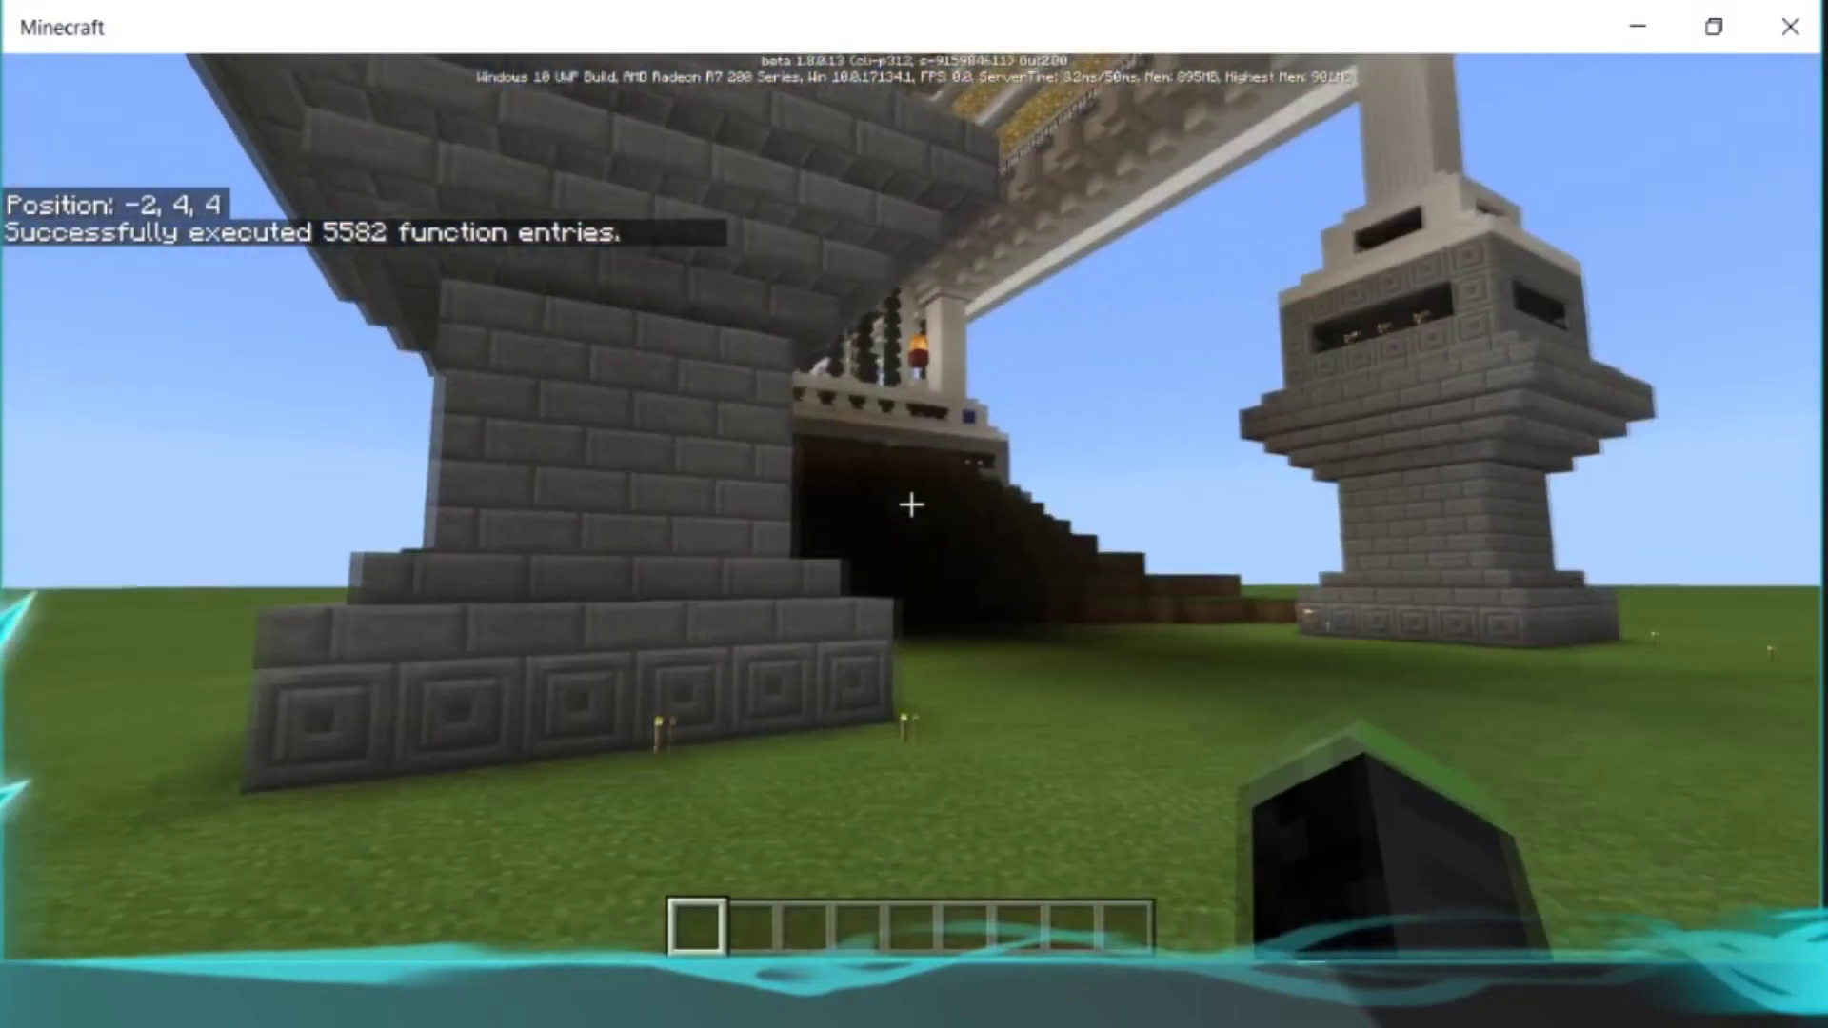
Fly around the temple to view its arch, roof and gable end, then pause the game
key("space")
key("space")
key("s")
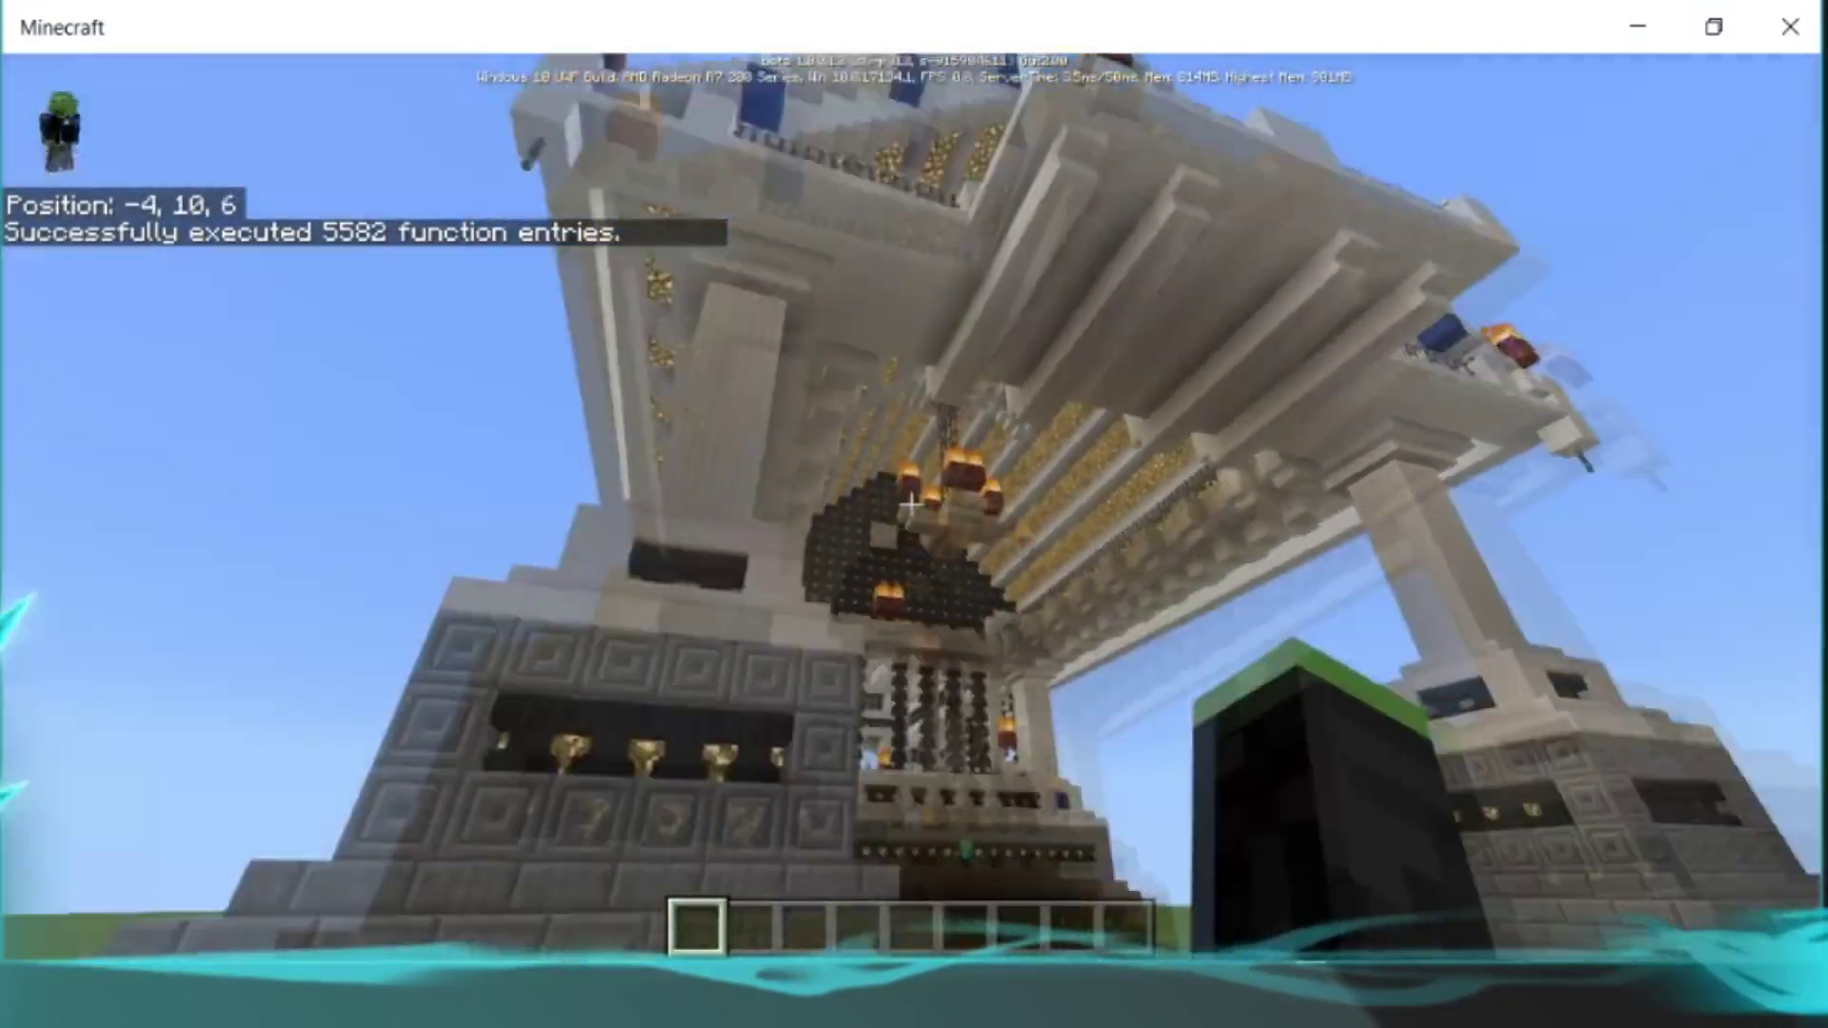
key("s")
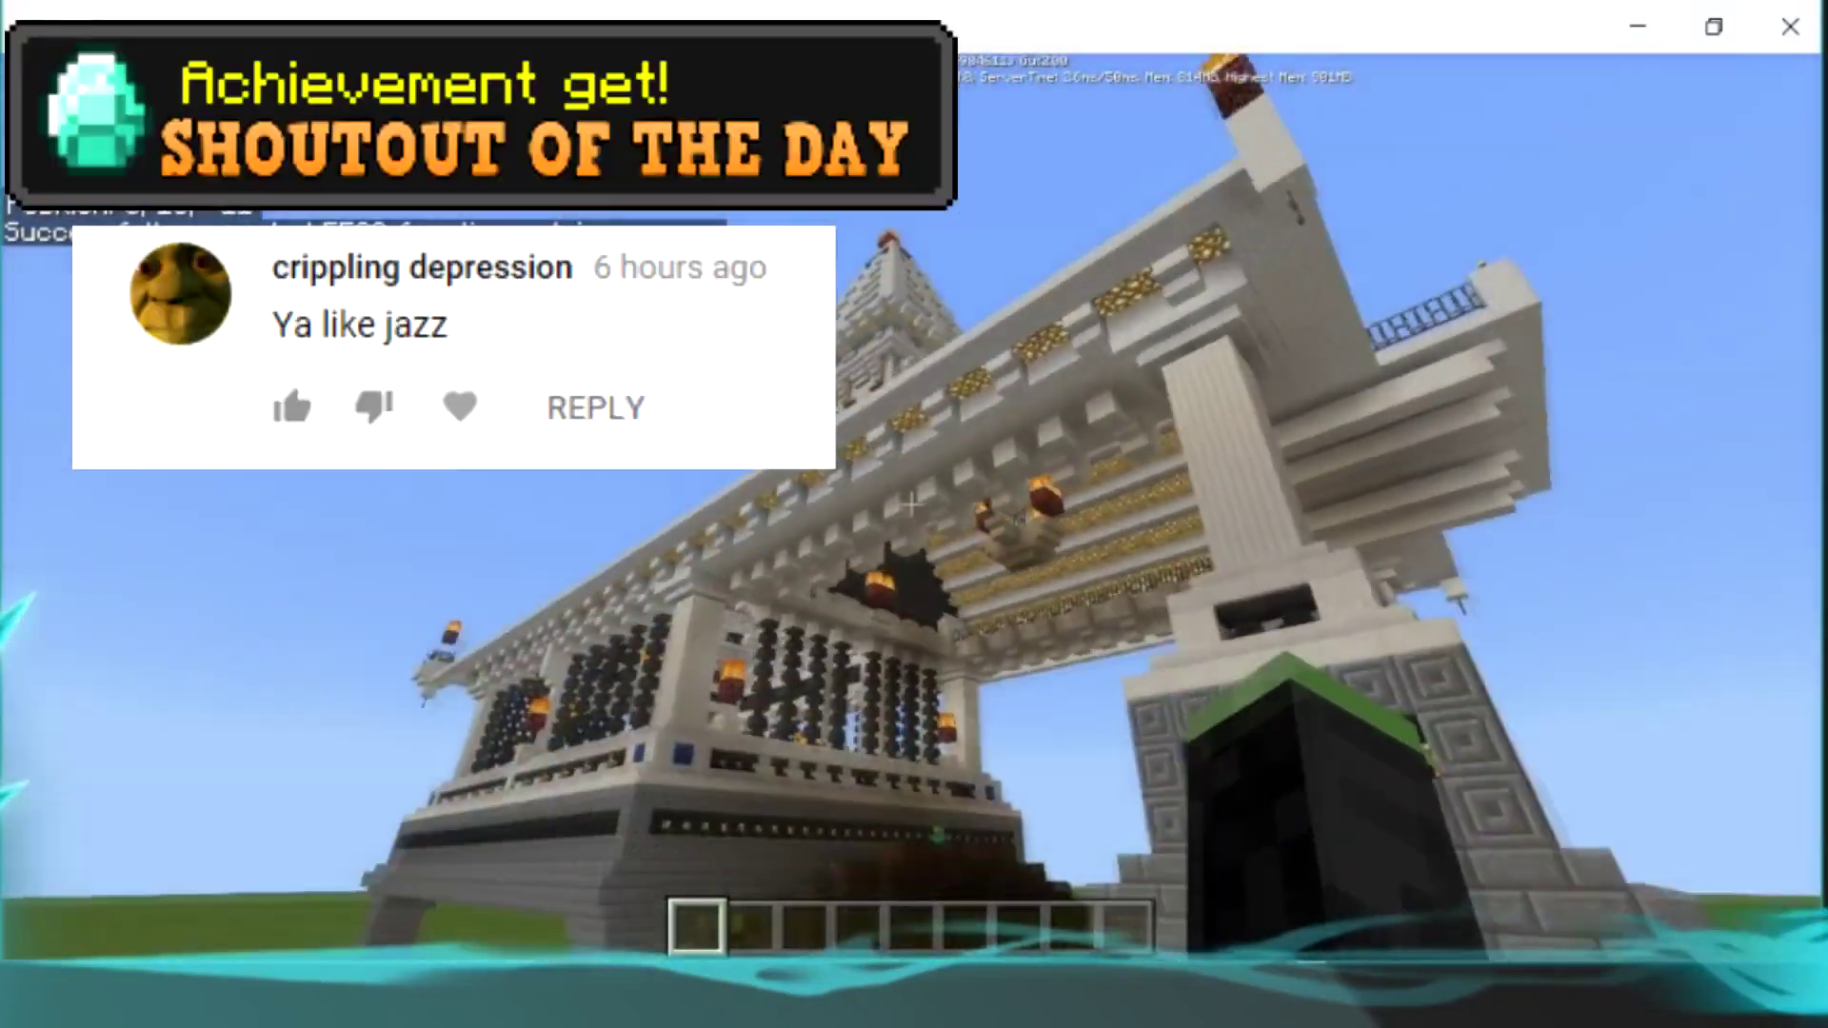
key("s")
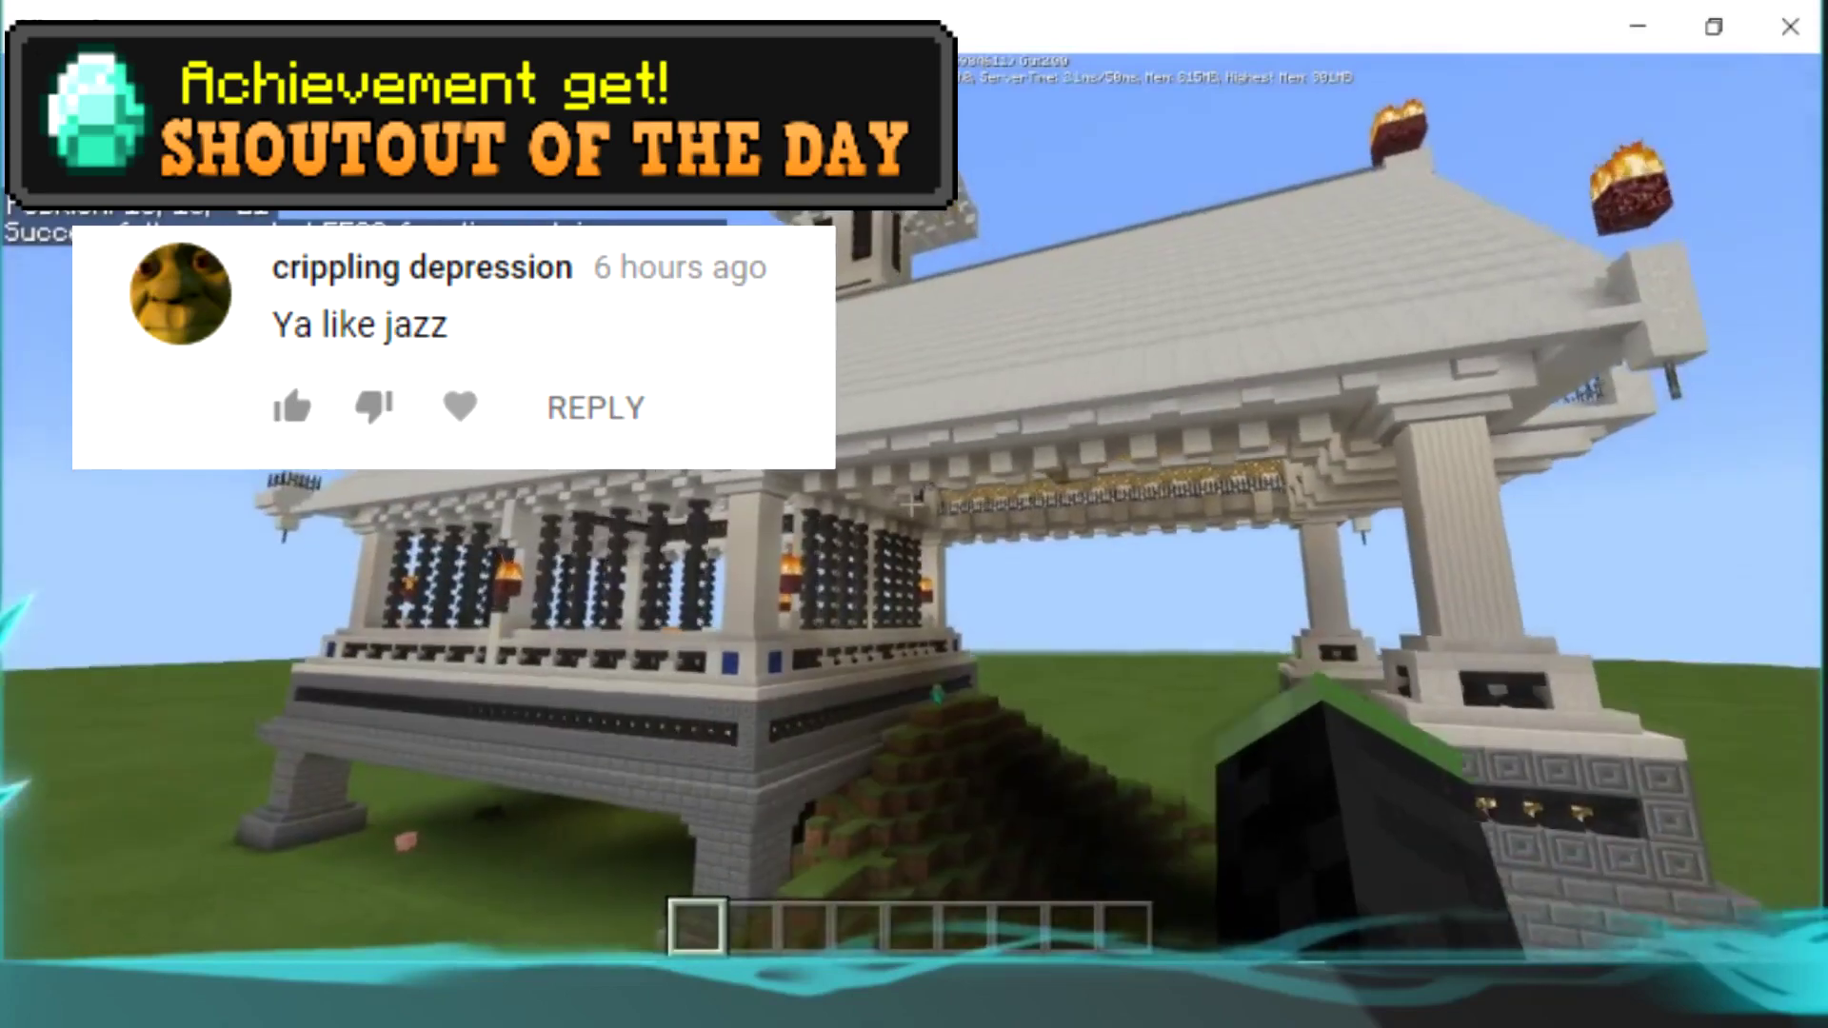
key("s")
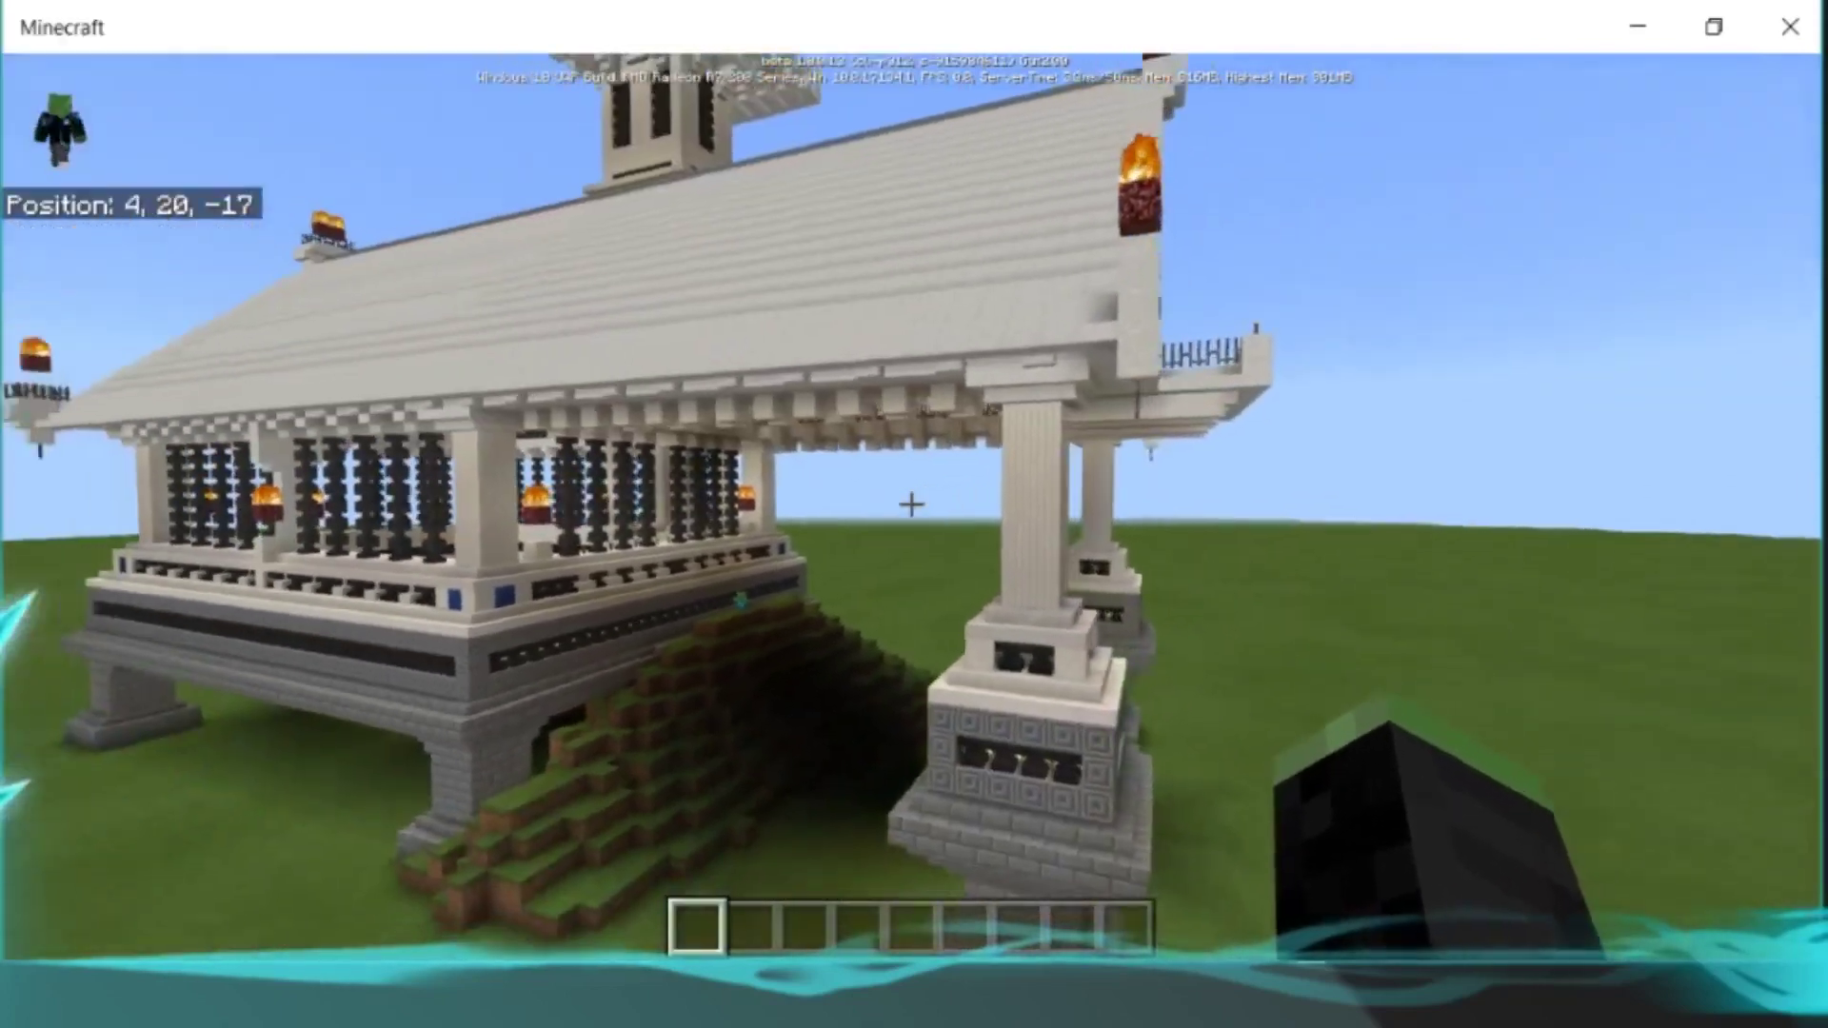
key("d")
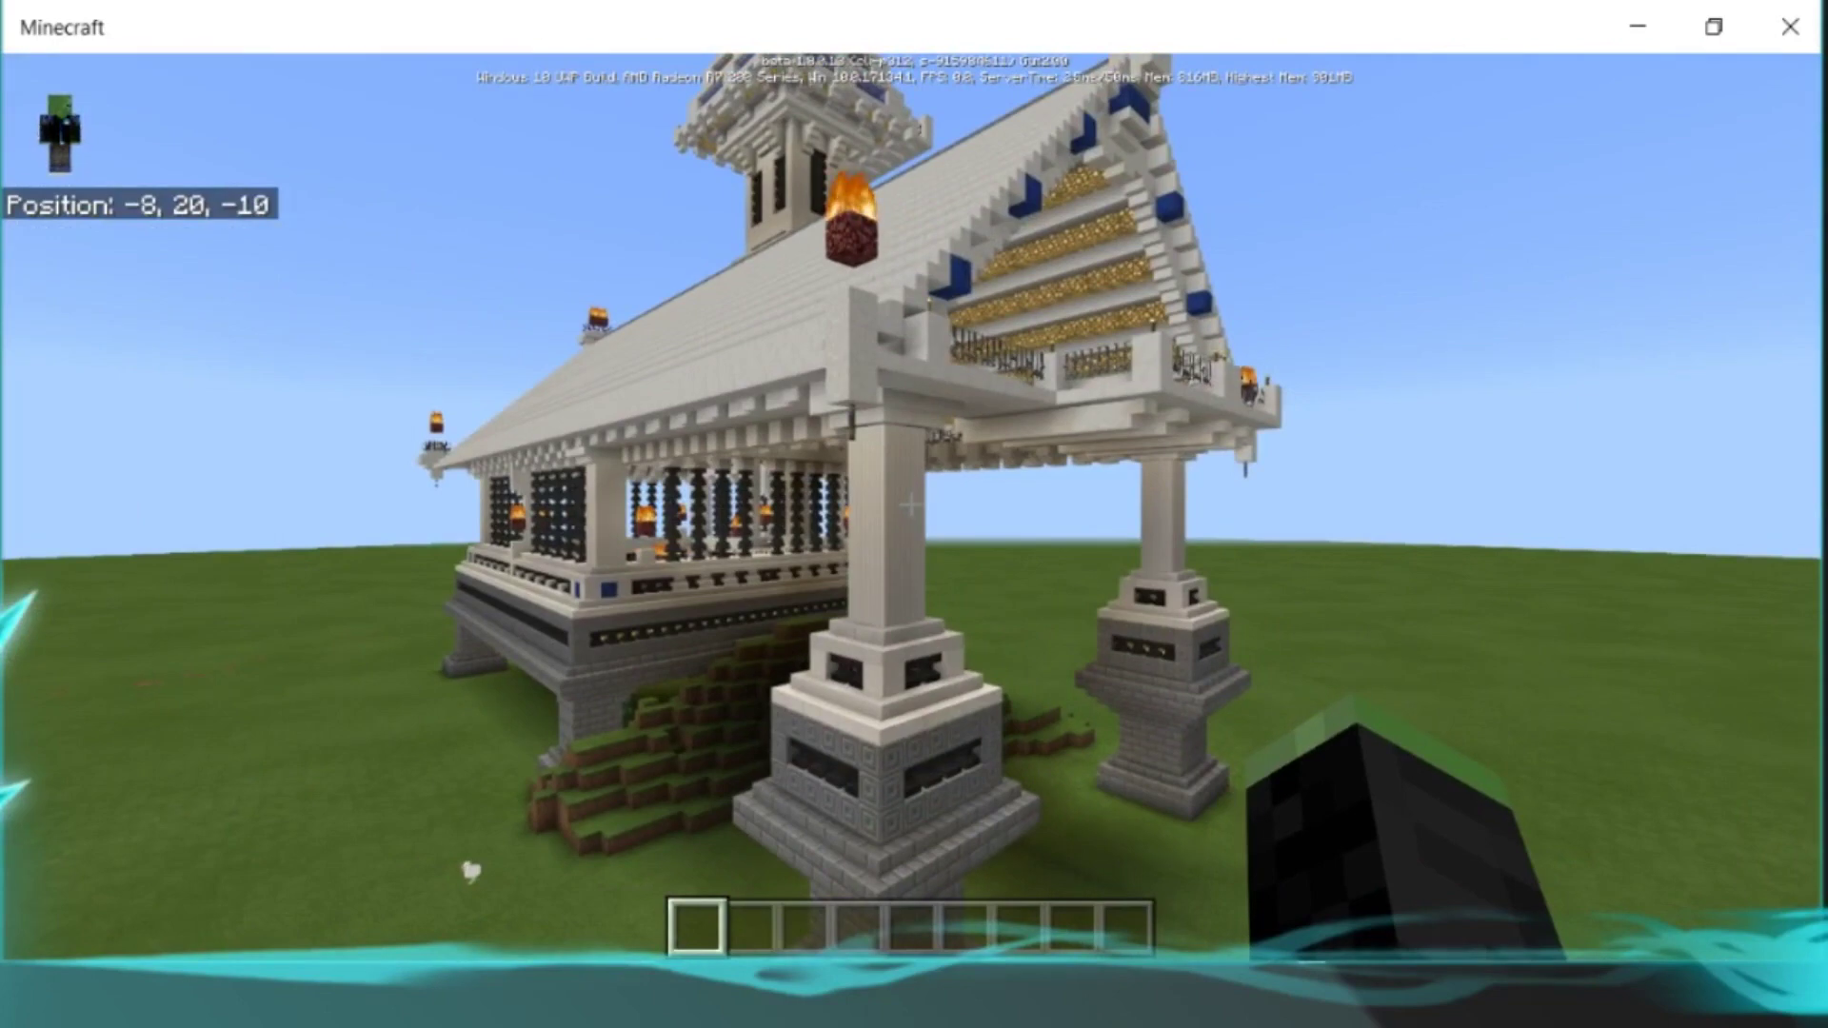
key("d")
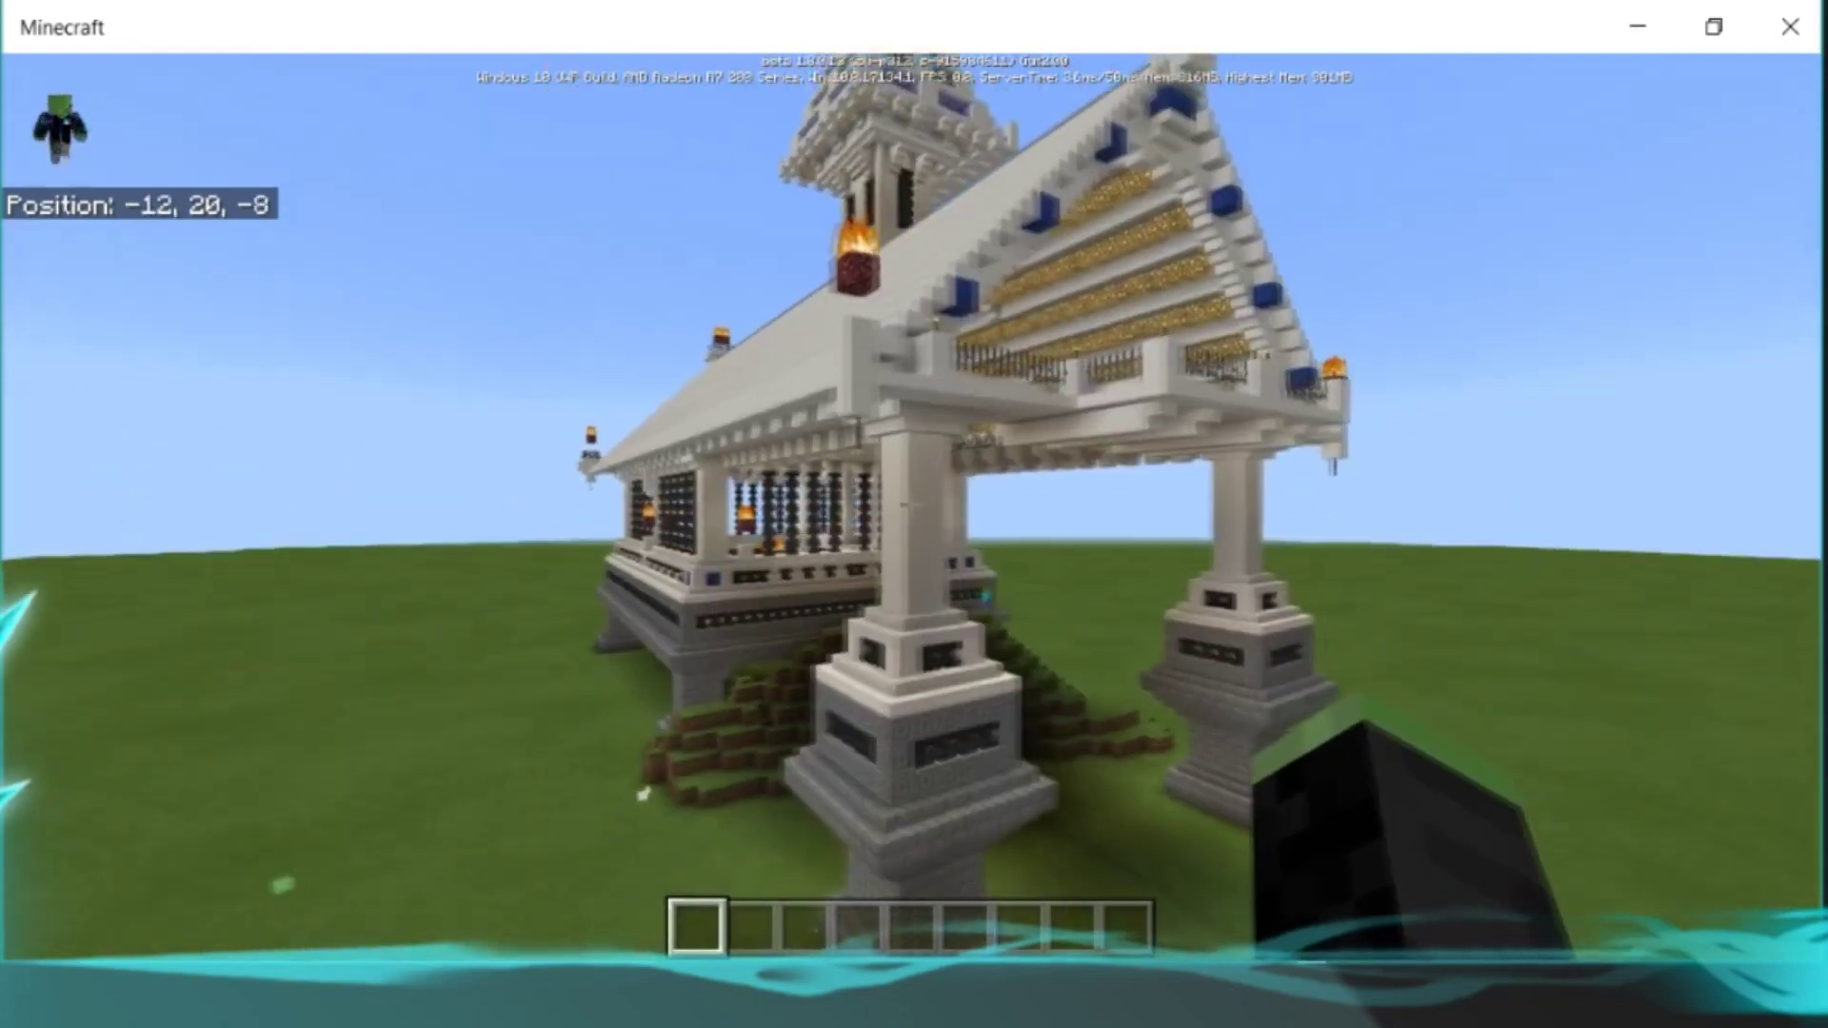
key("d")
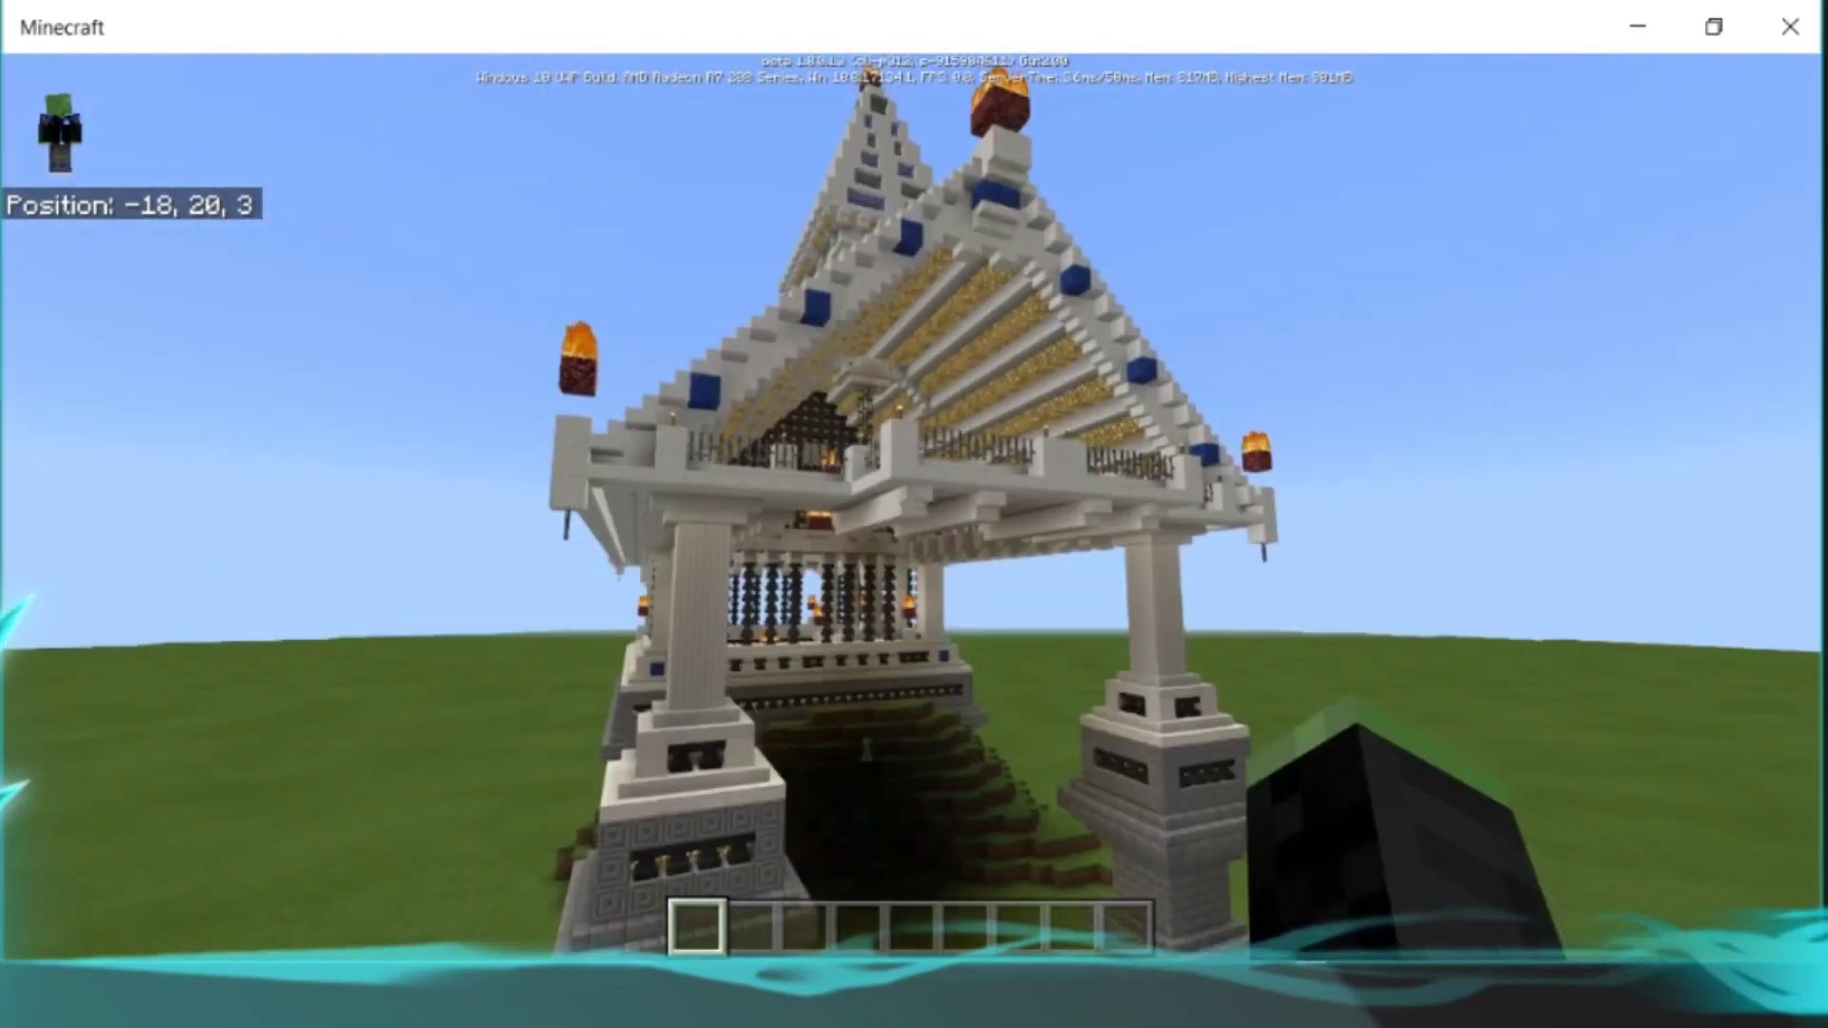
key("Escape")
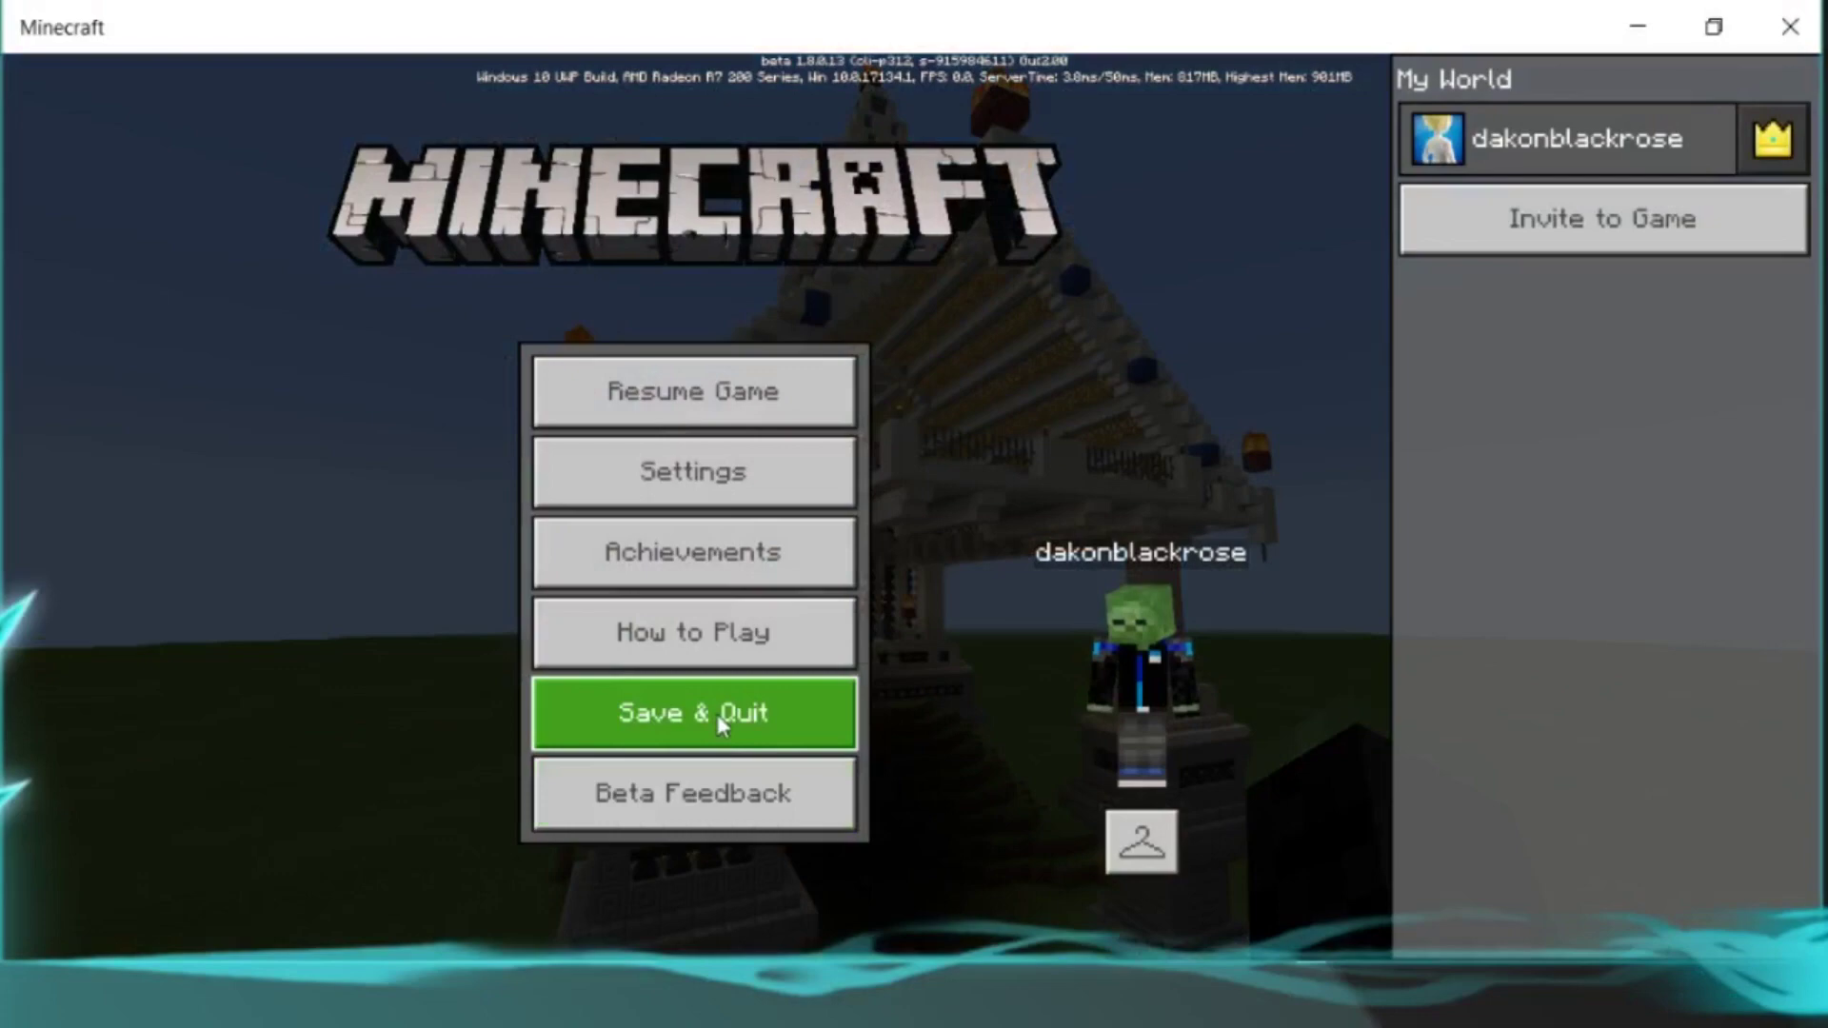
Save and quit the temple world, then close Minecraft
left_click(717, 714)
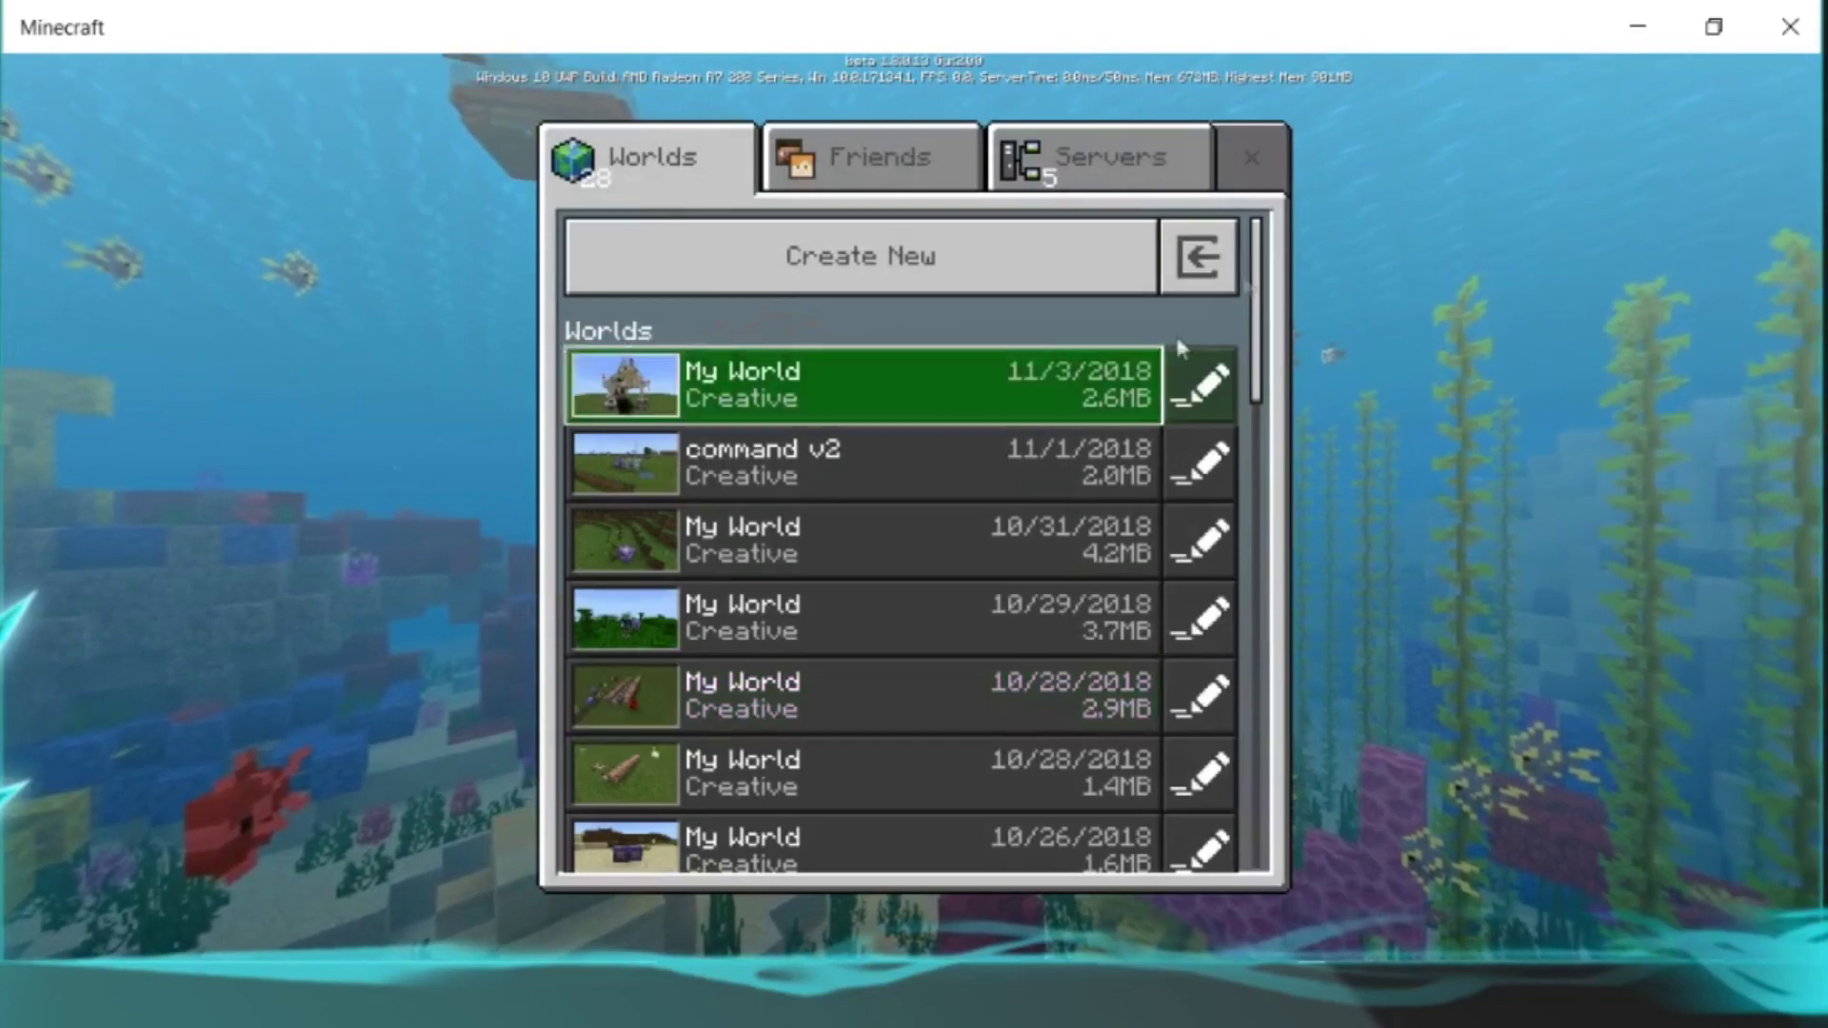
left_click(1788, 25)
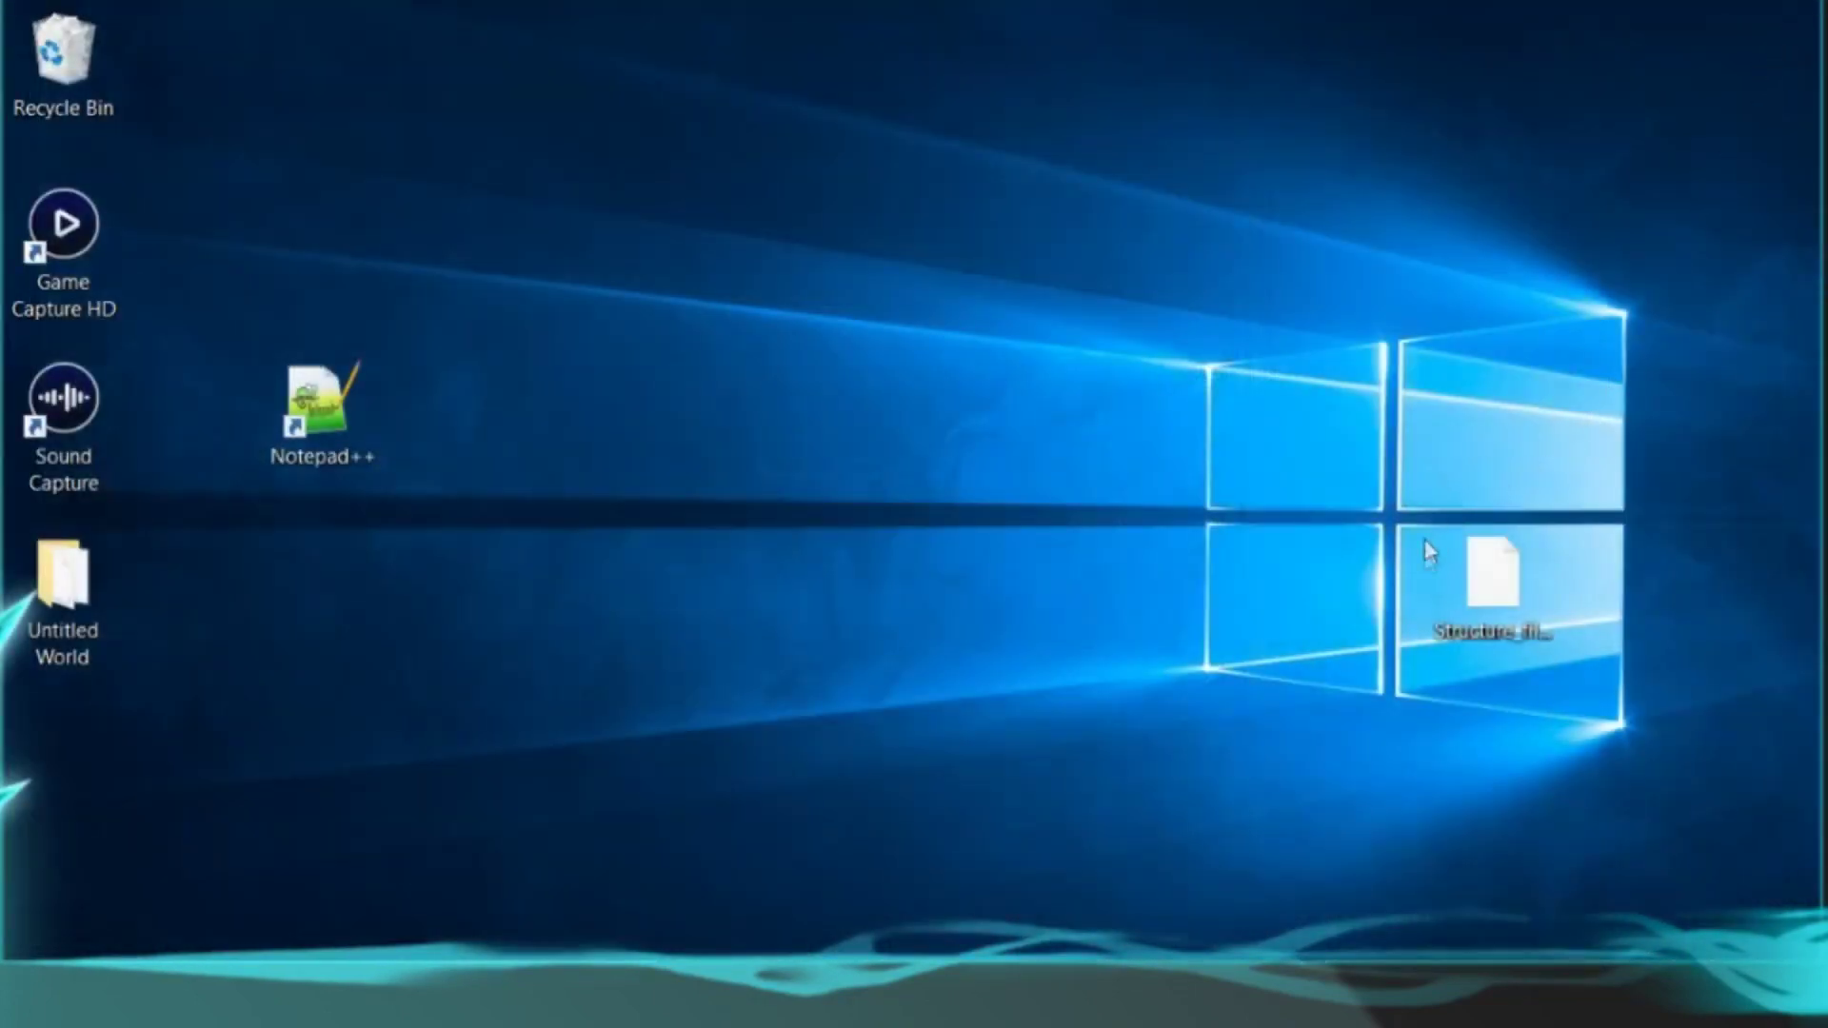
Move Structure_filter_1.py and the Notepad++ shortcut to the desktop's right side, then return to WinRAR
left_click(1502, 598)
left_click_drag(1502, 592, 1601, 663)
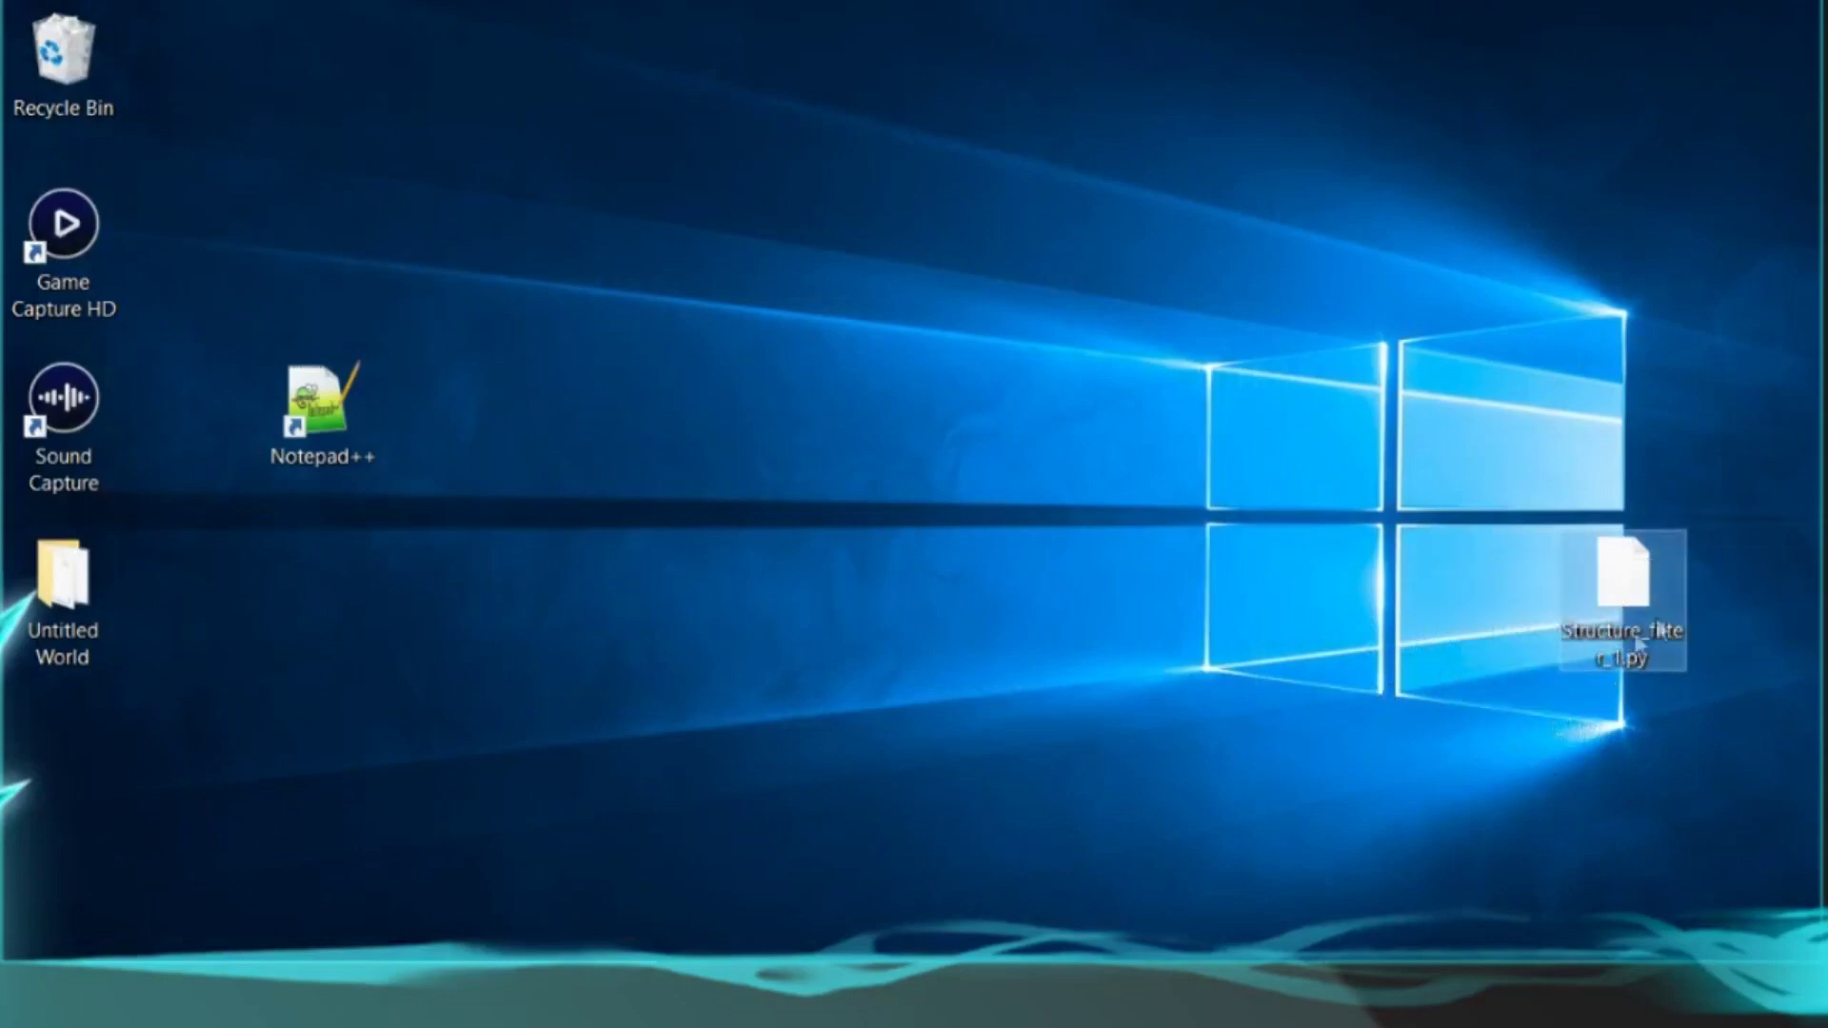
left_click_drag(286, 444, 1482, 591)
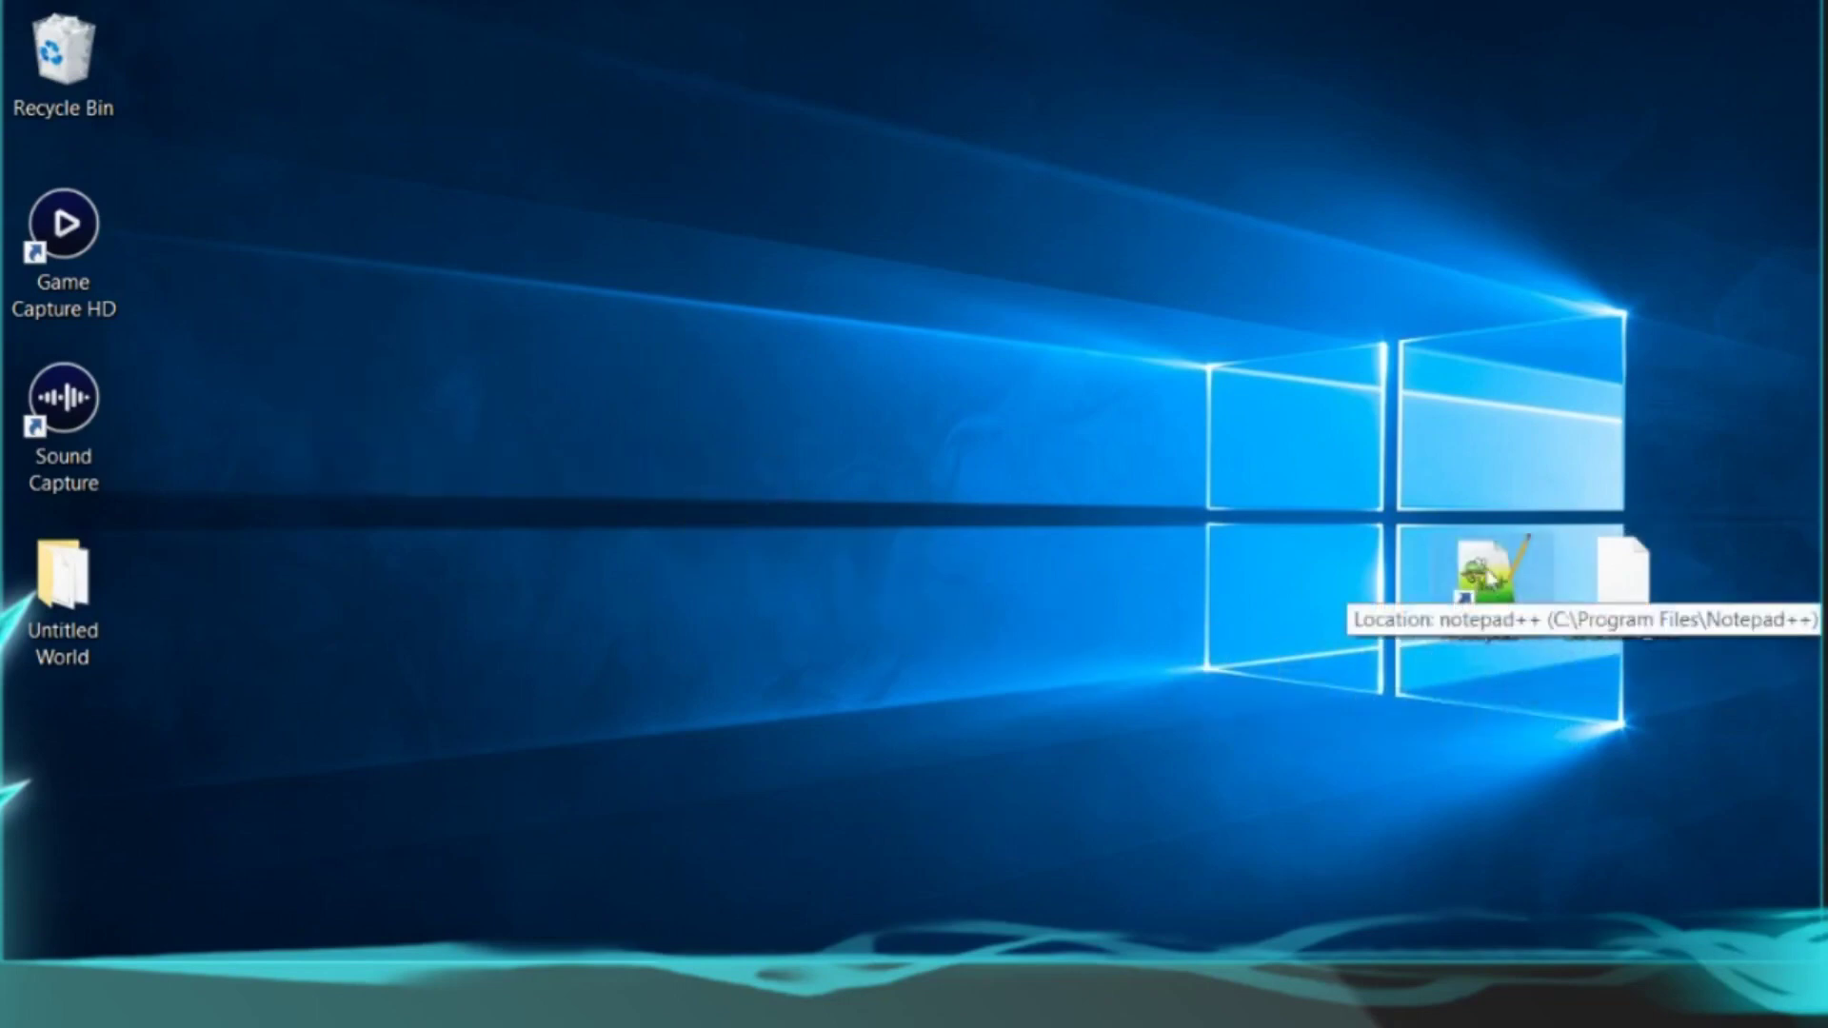
key("alt+Tab")
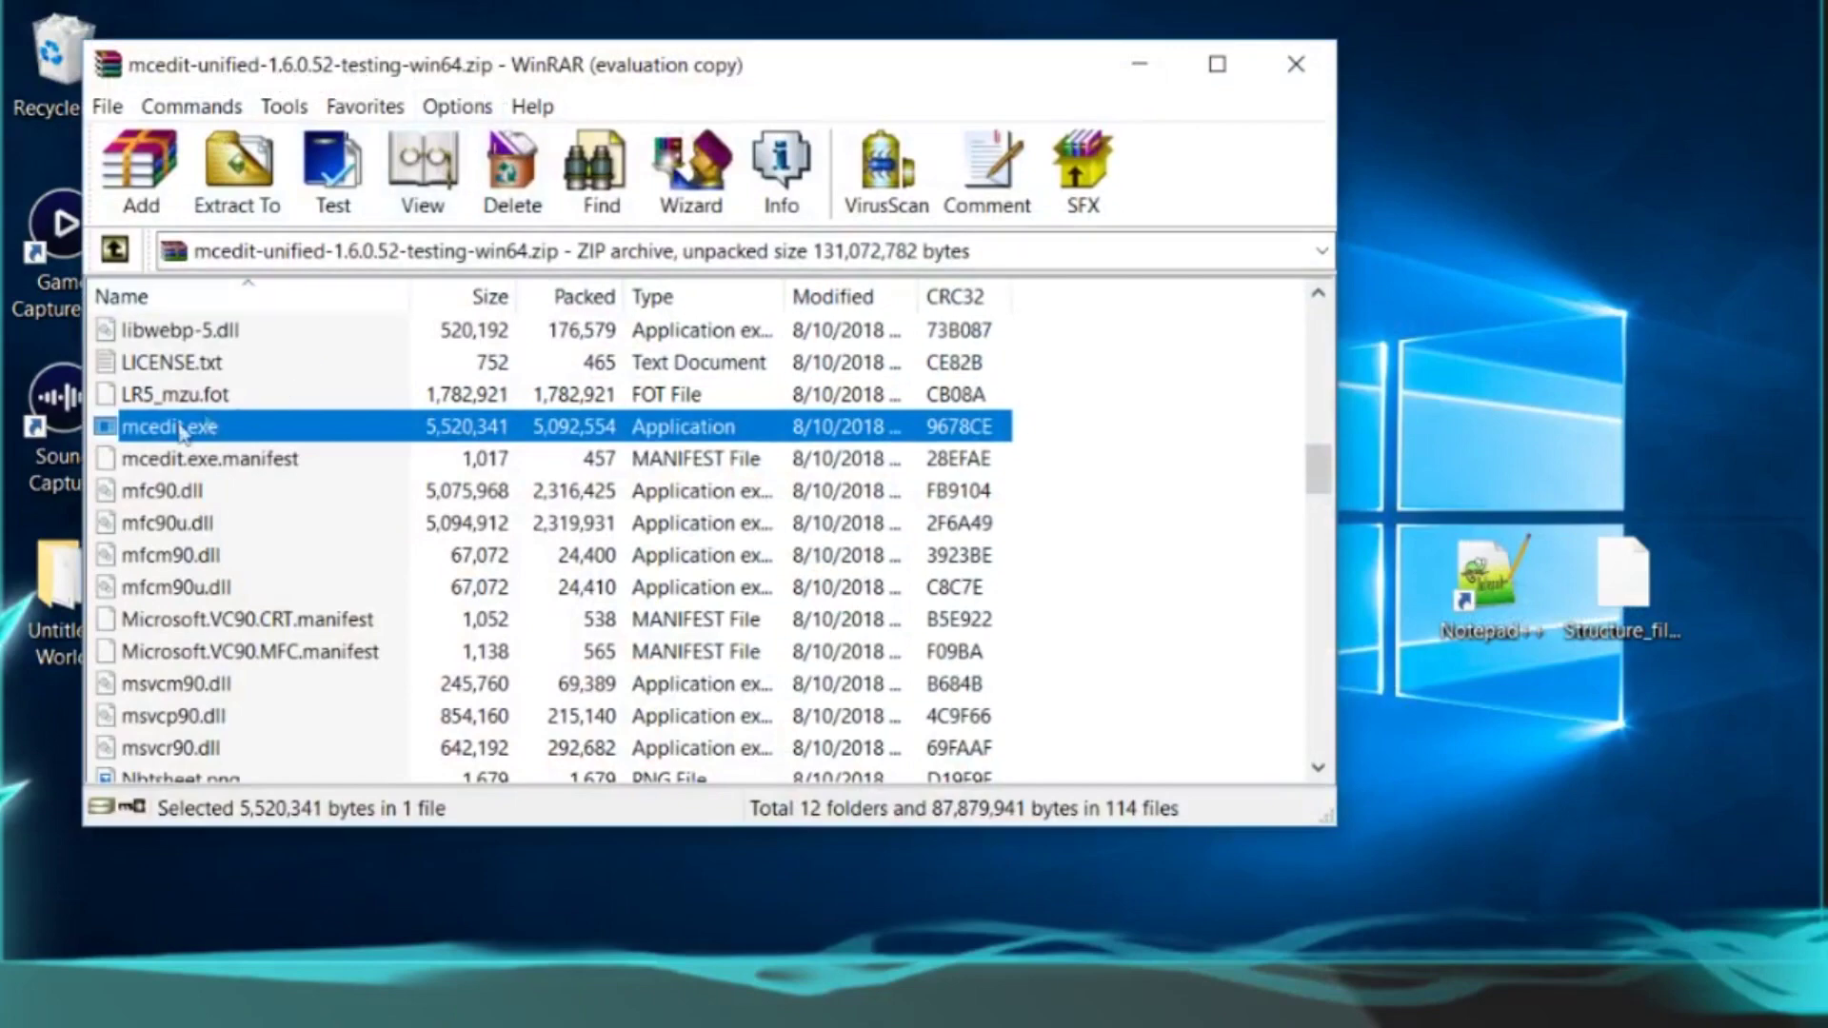
Try adding Structure_filter_1.py to the archive's stock-filters folder, then launch mcedit.exe from the root
scroll(197, 440, "up", 13)
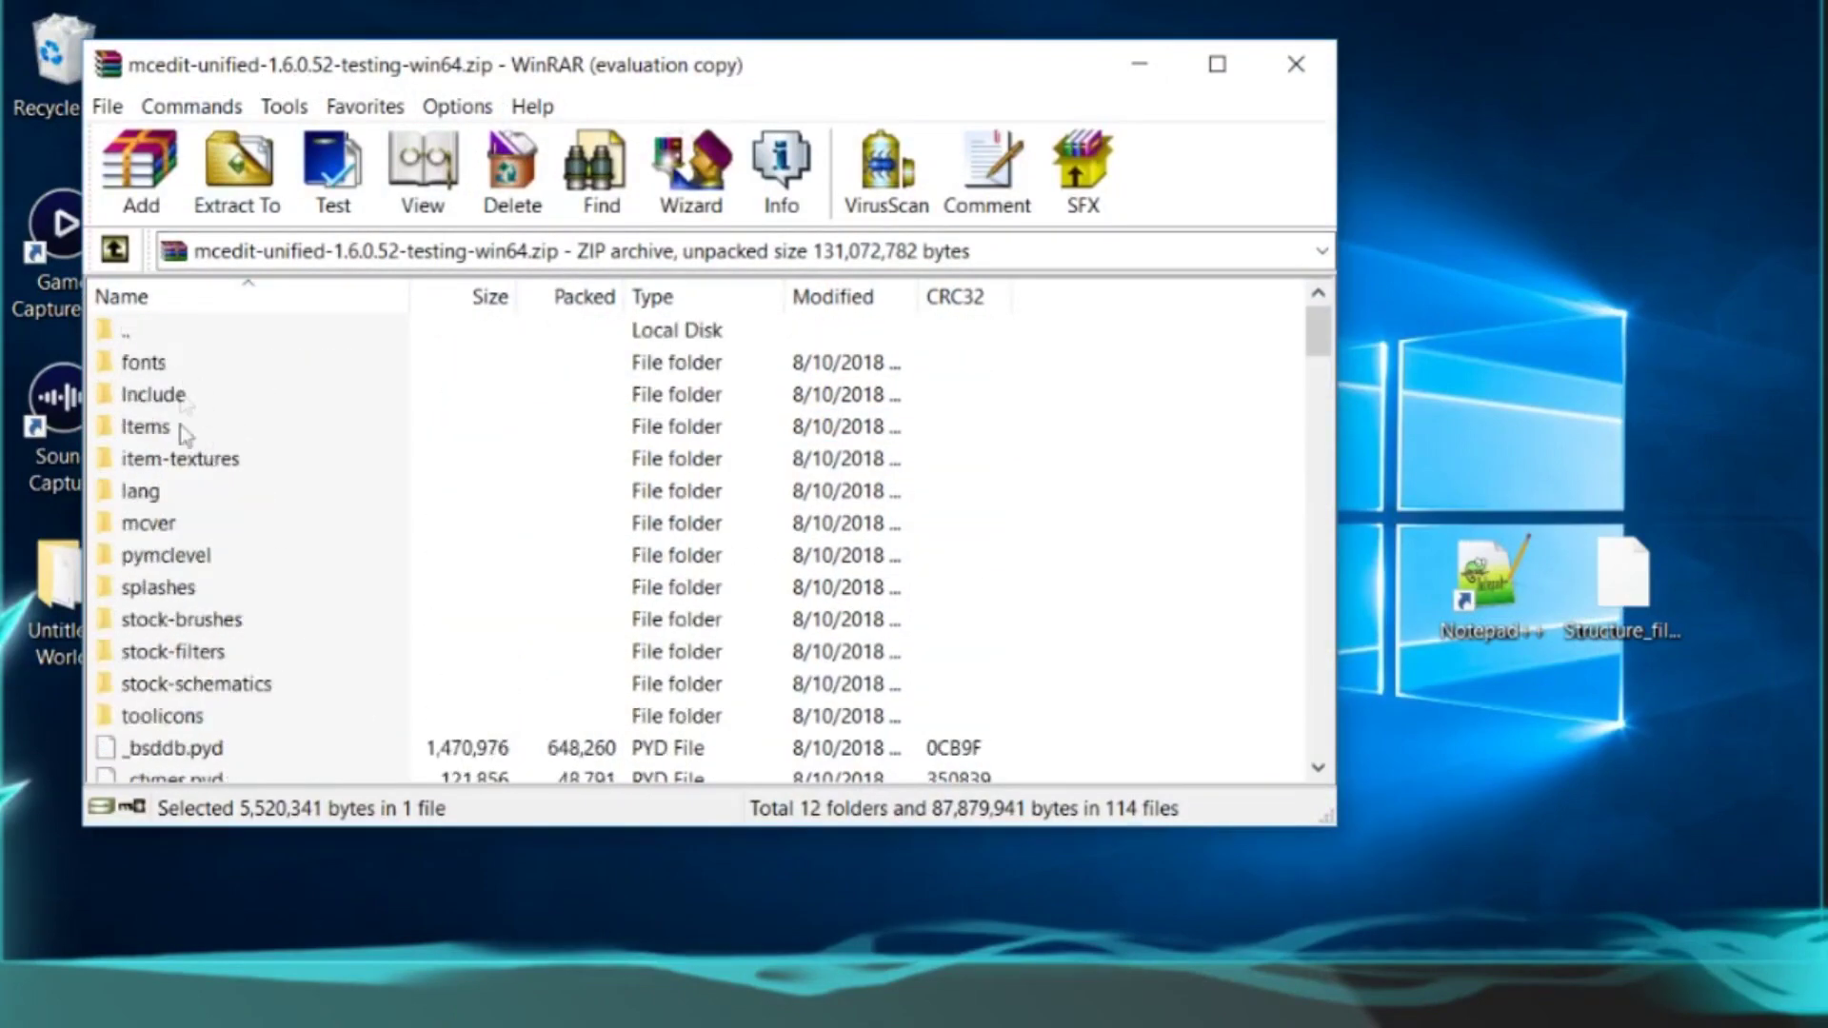
double_click(162, 653)
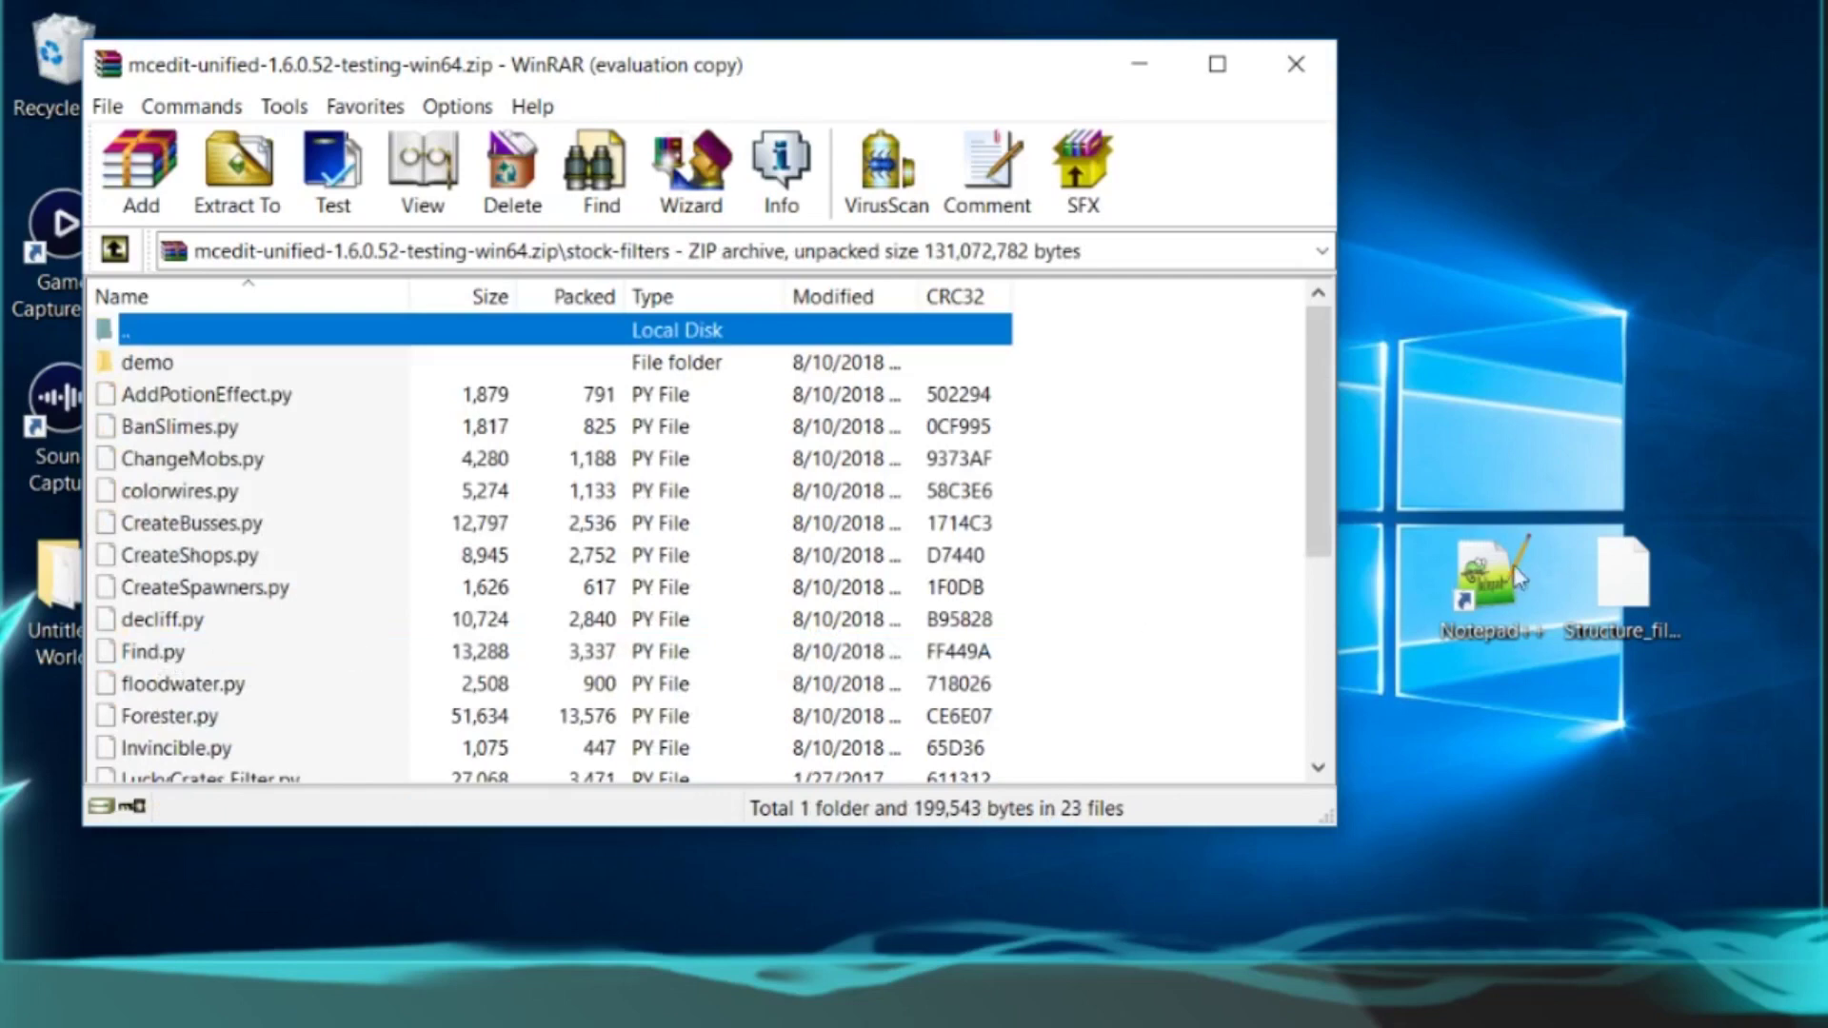
left_click_drag(1650, 597, 735, 521)
left_click_drag(1722, 615, 1722, 615)
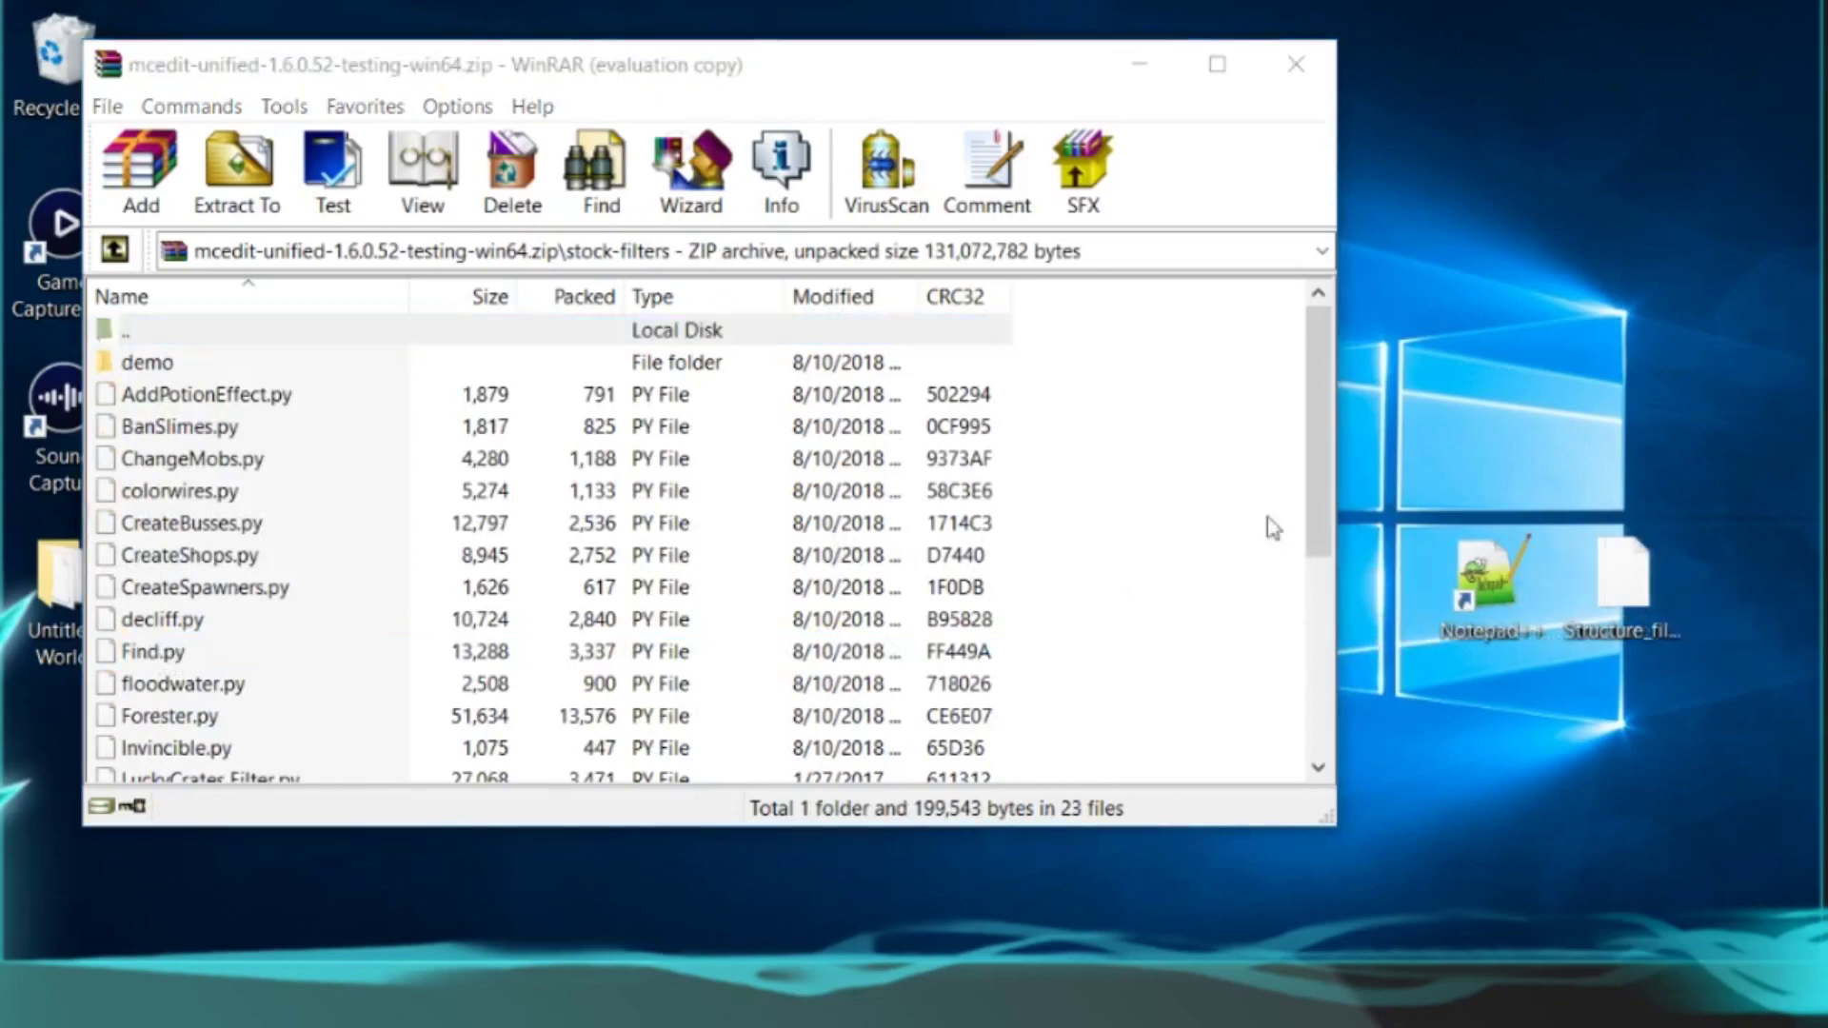
double_click(176, 333)
scroll(210, 619, "down", 13)
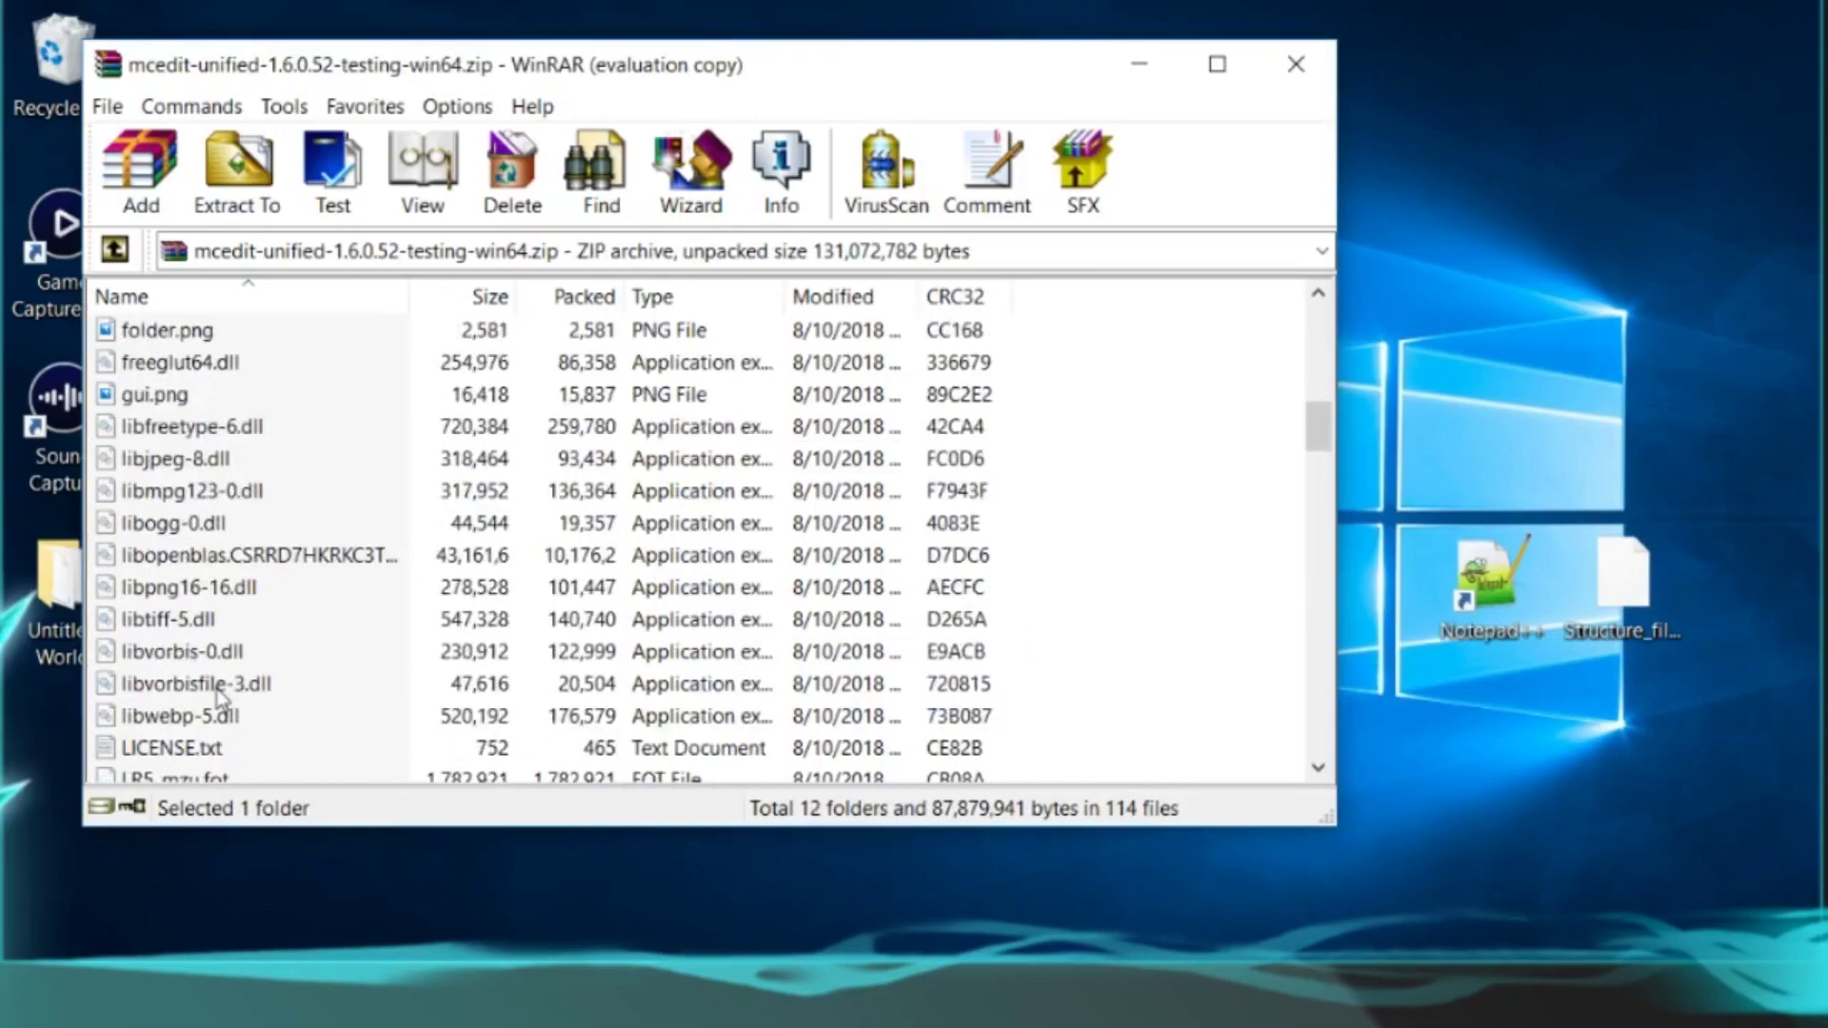
double_click(155, 429)
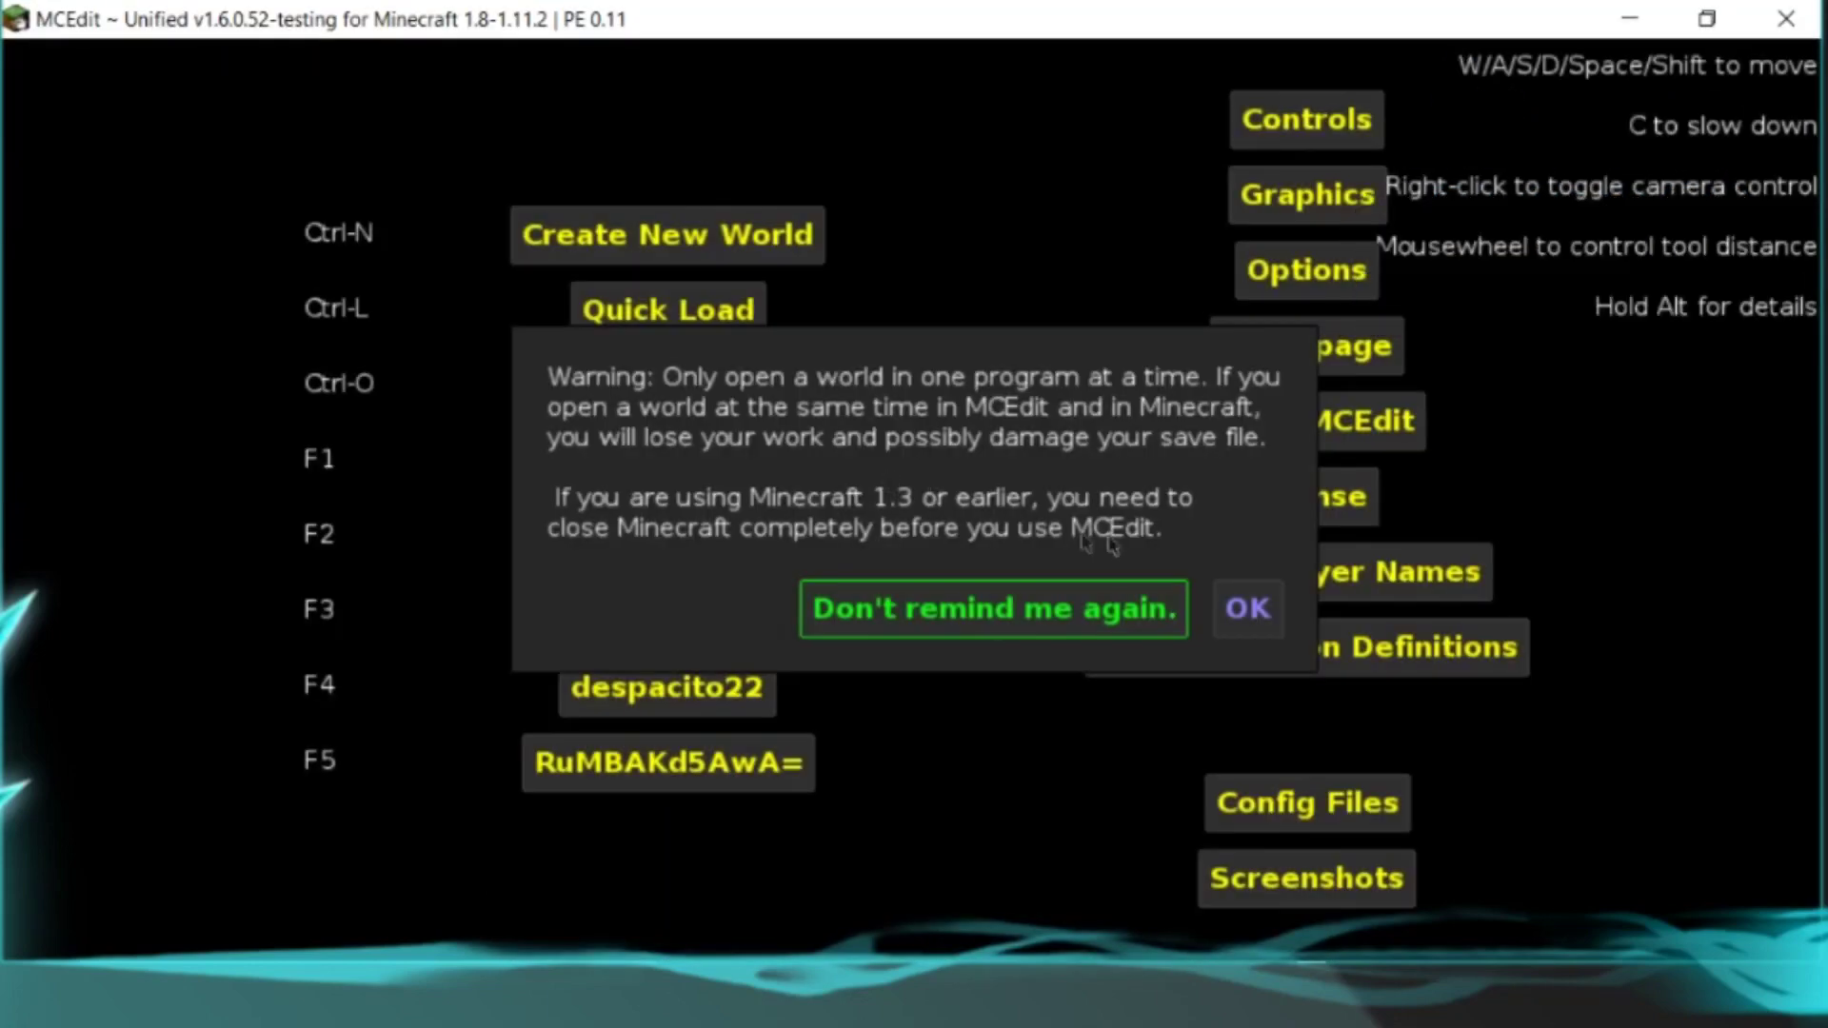
Dismiss the world warning and firewall alert, then open Untitled World for editing
left_click(1257, 615)
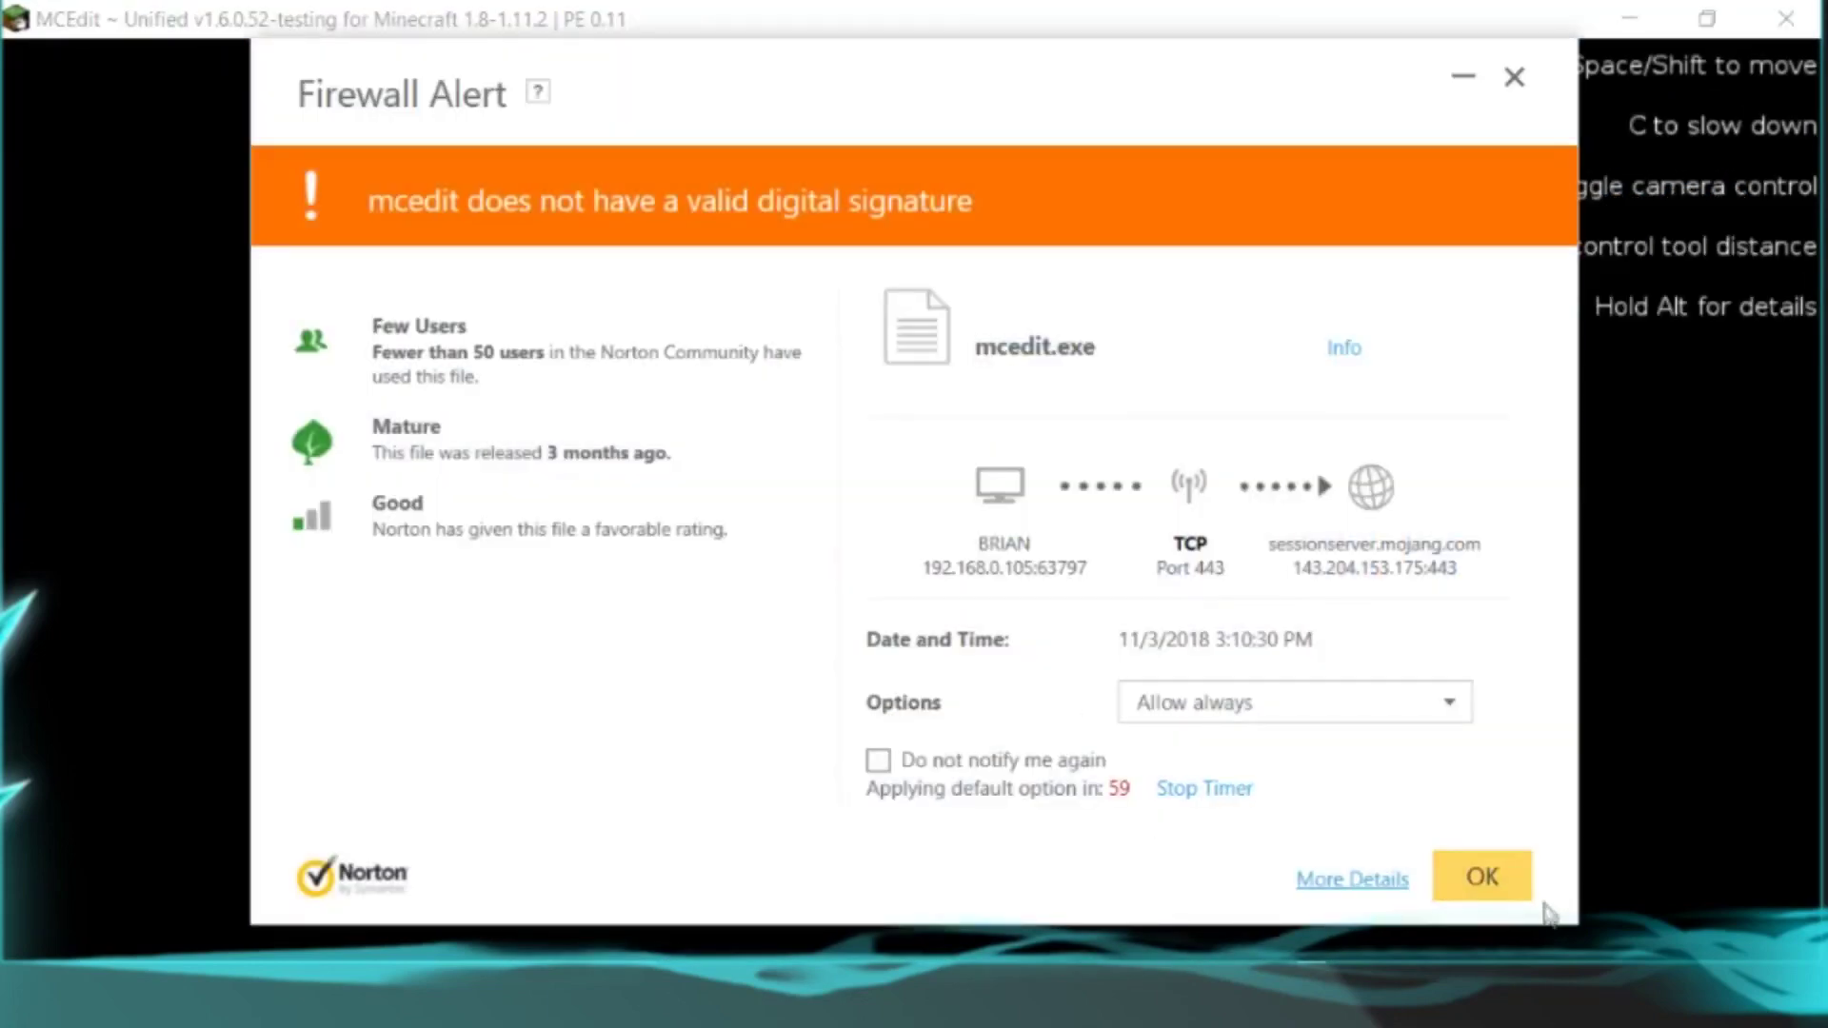
left_click(1626, 729)
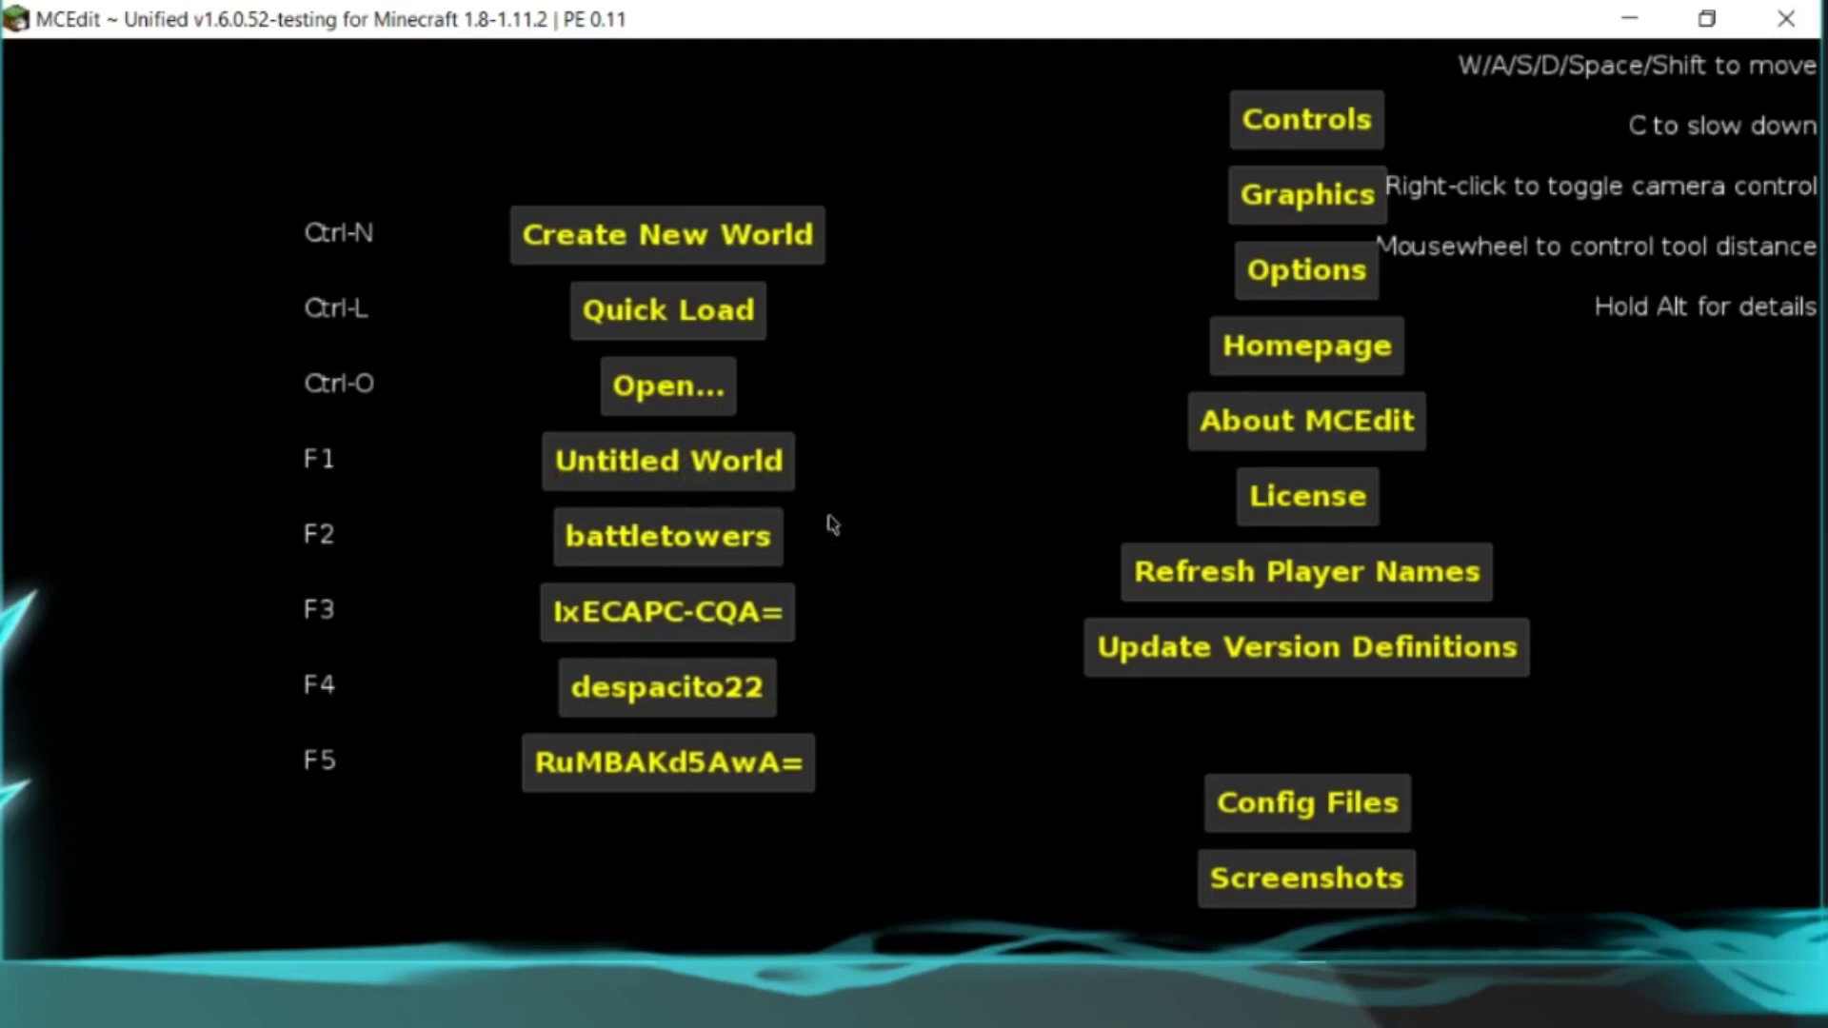
left_click(654, 472)
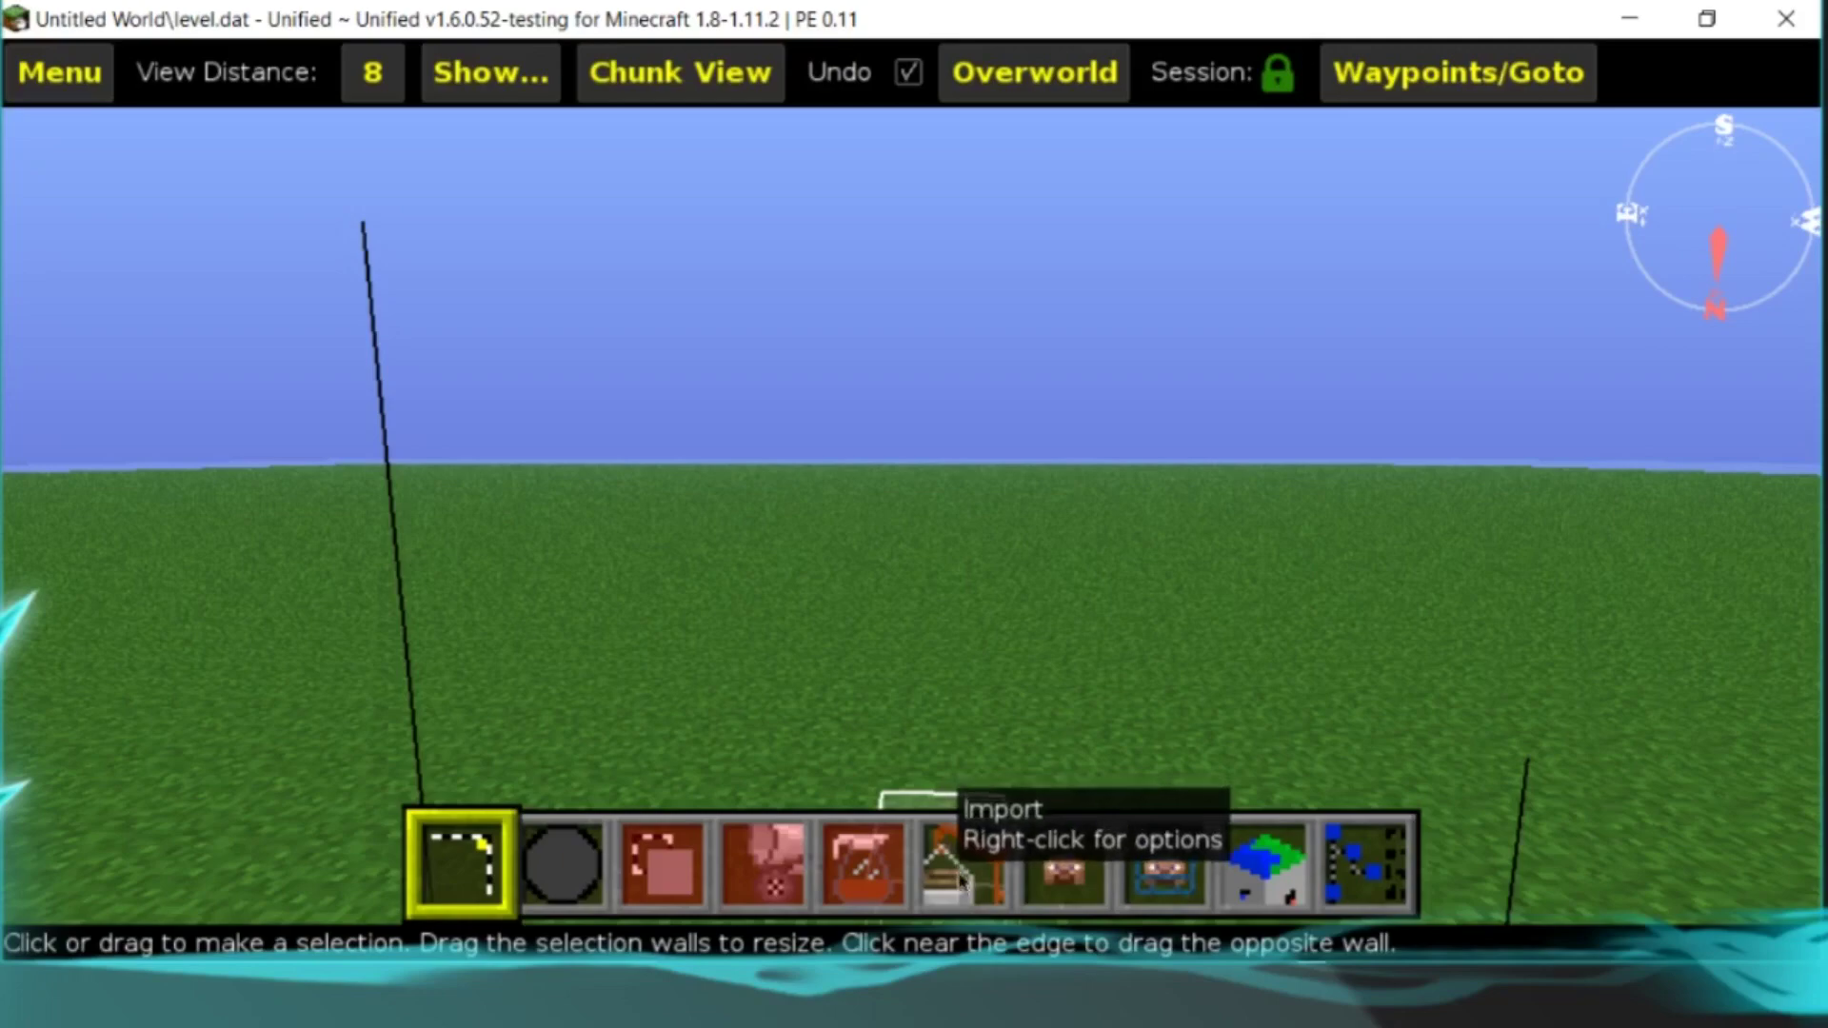
Load castle-1.schematic from the Schematics folder as an import preview
left_click(962, 880)
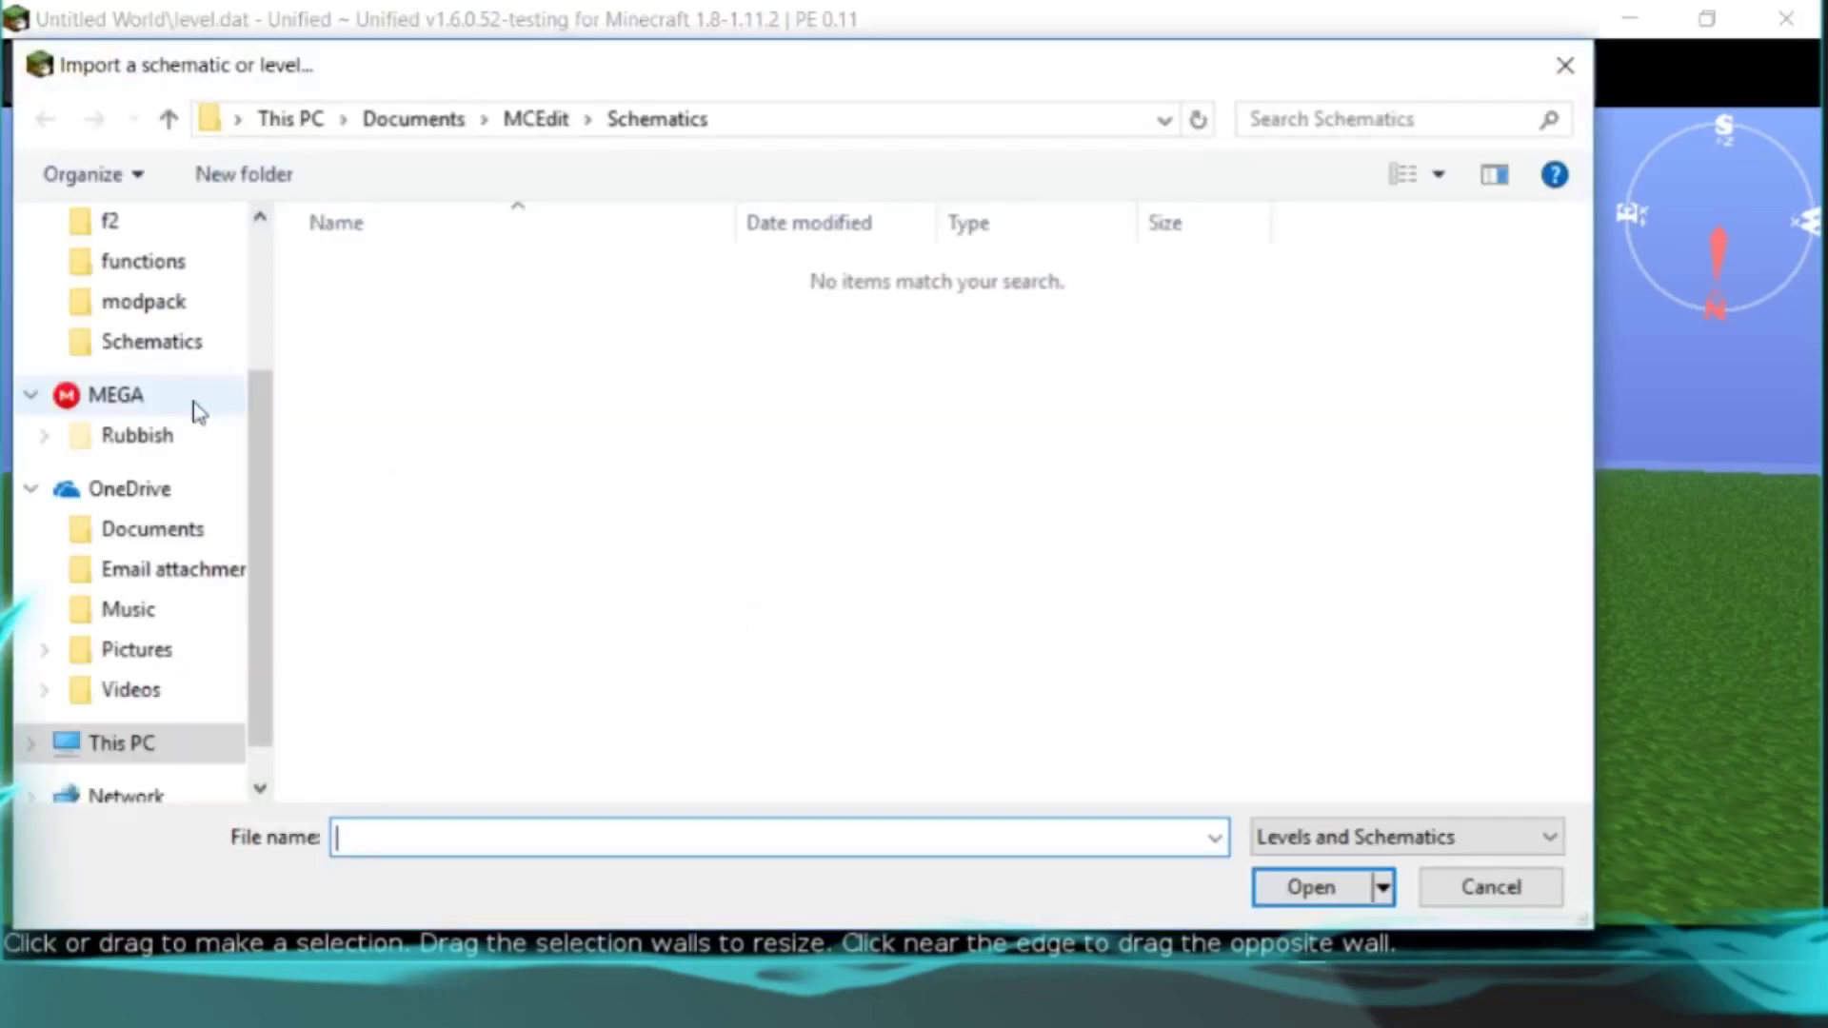
left_click(134, 345)
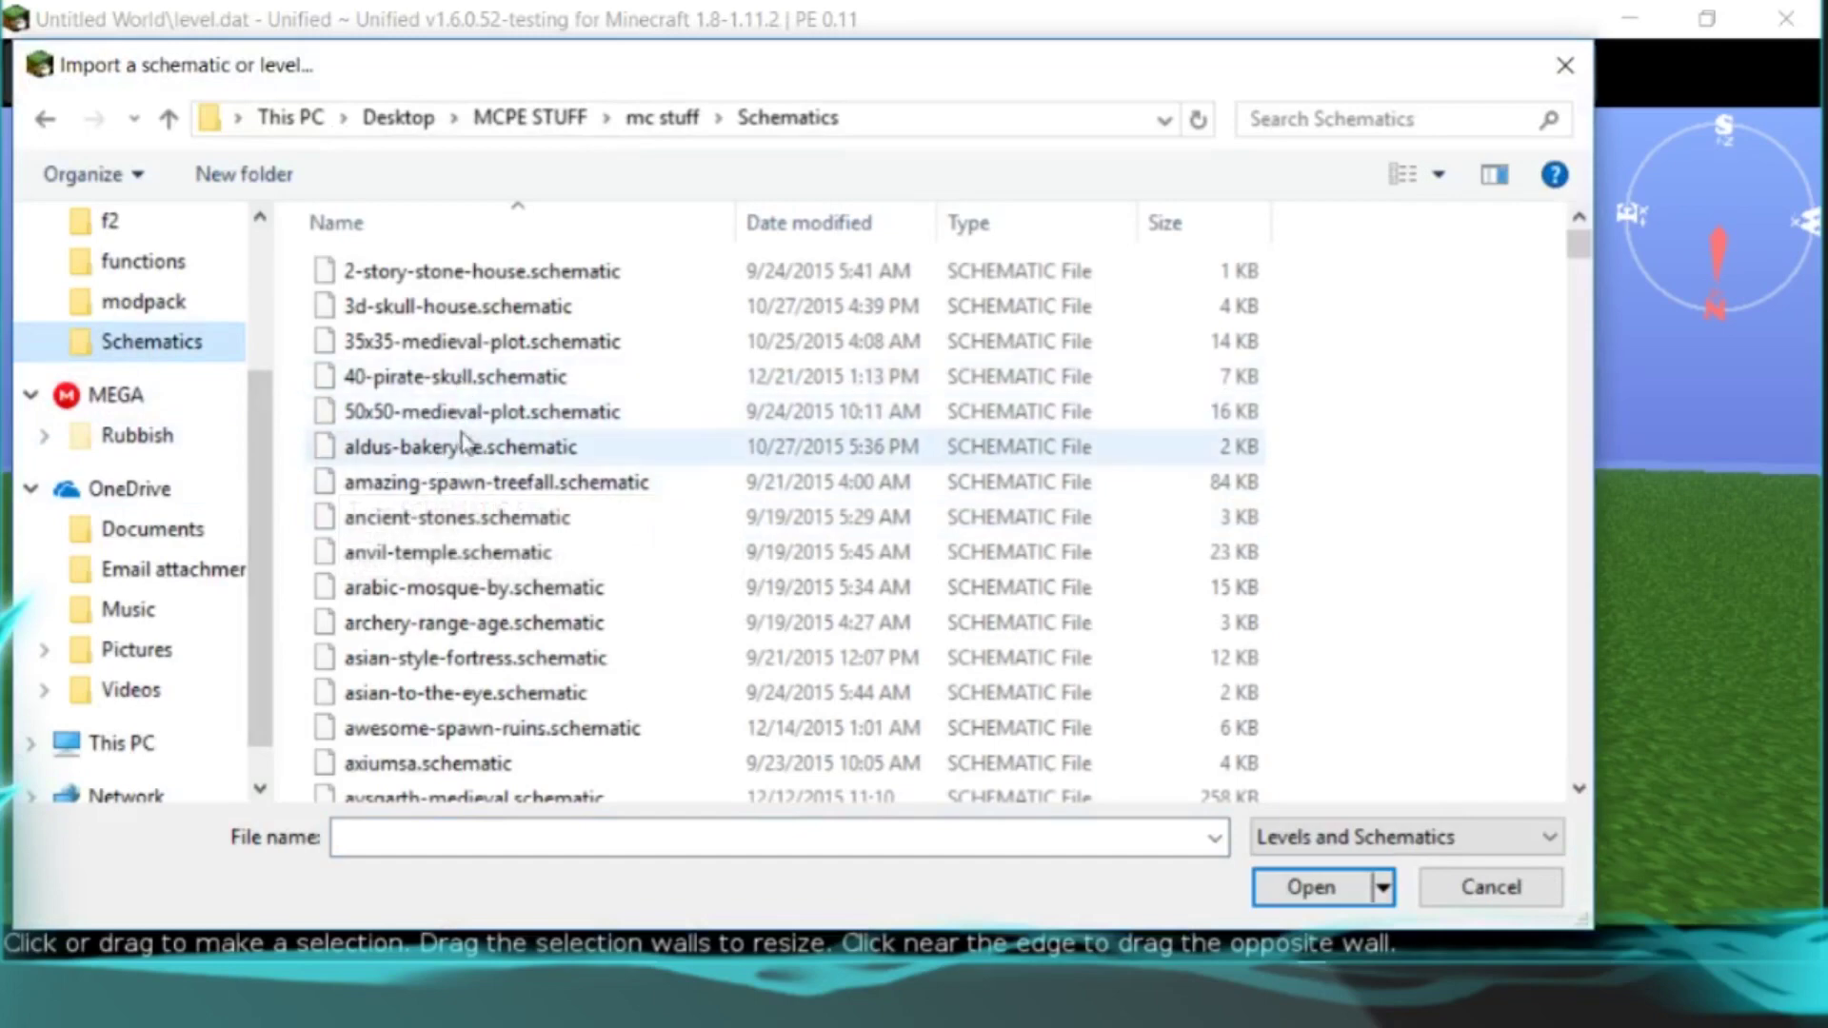
scroll(482, 548, "down", 9)
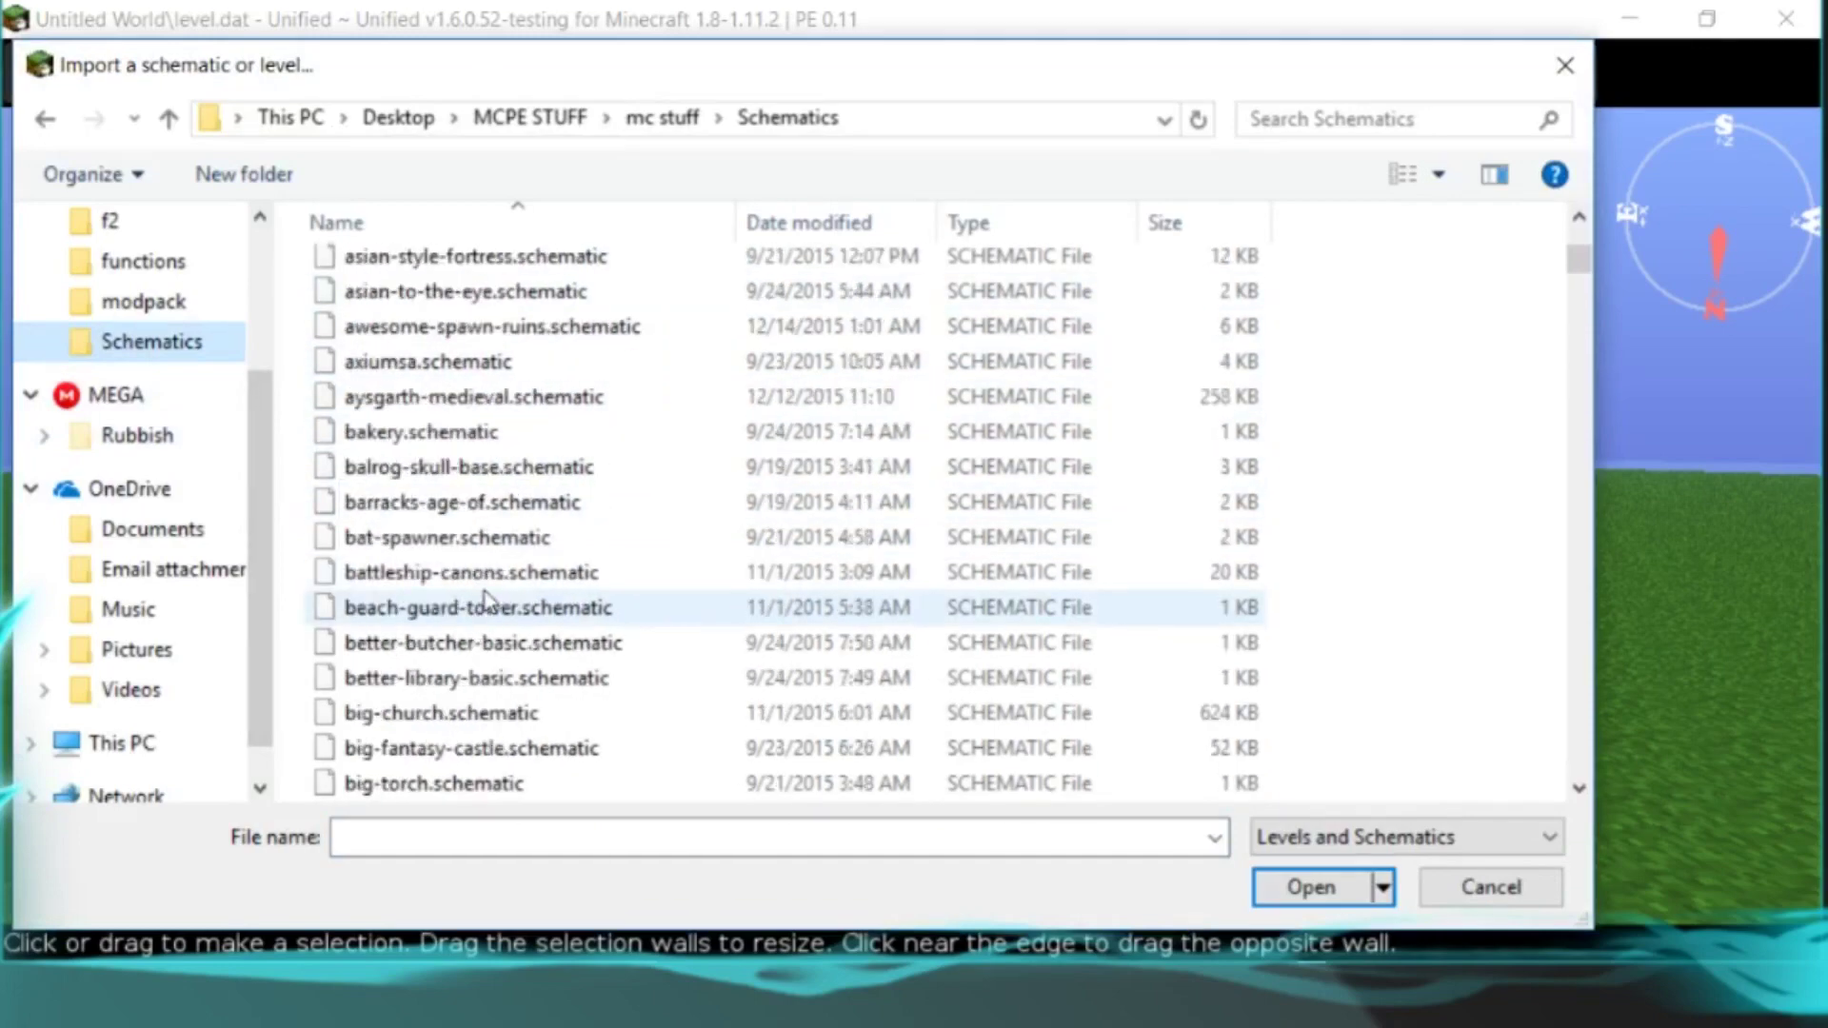
scroll(473, 623, "down", 3)
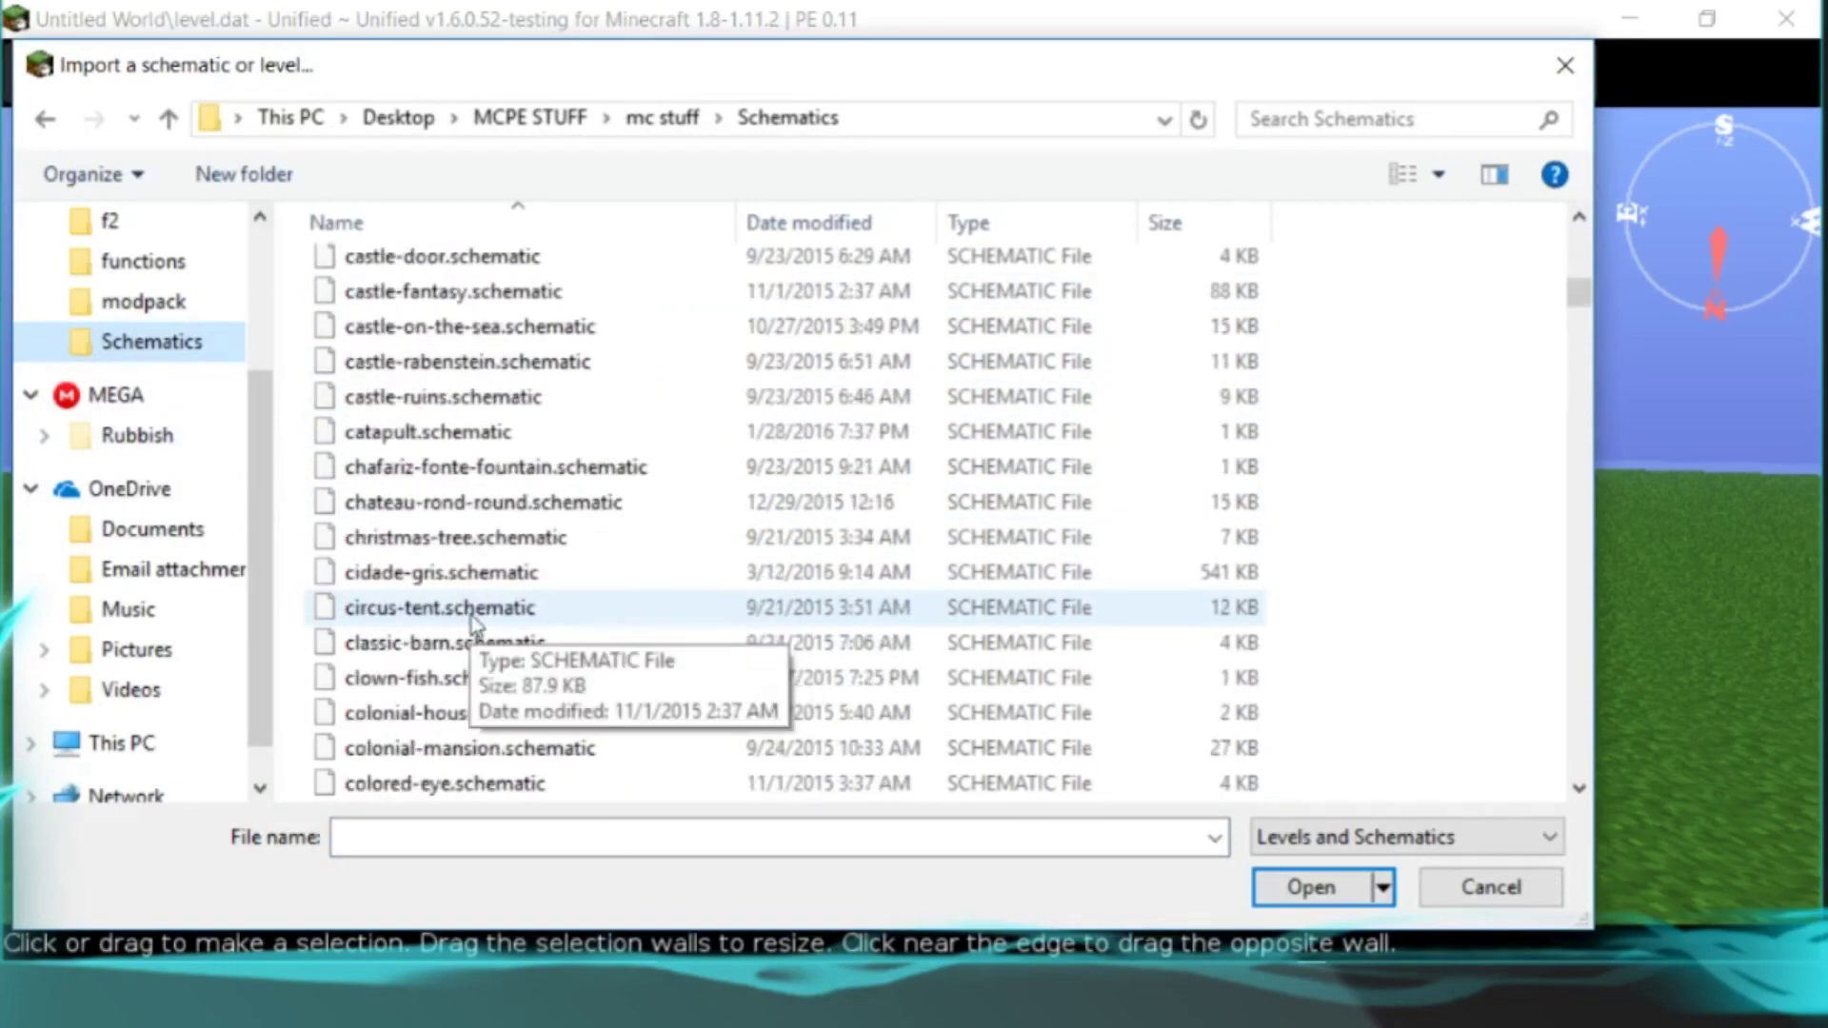
scroll(452, 609, "up", 1)
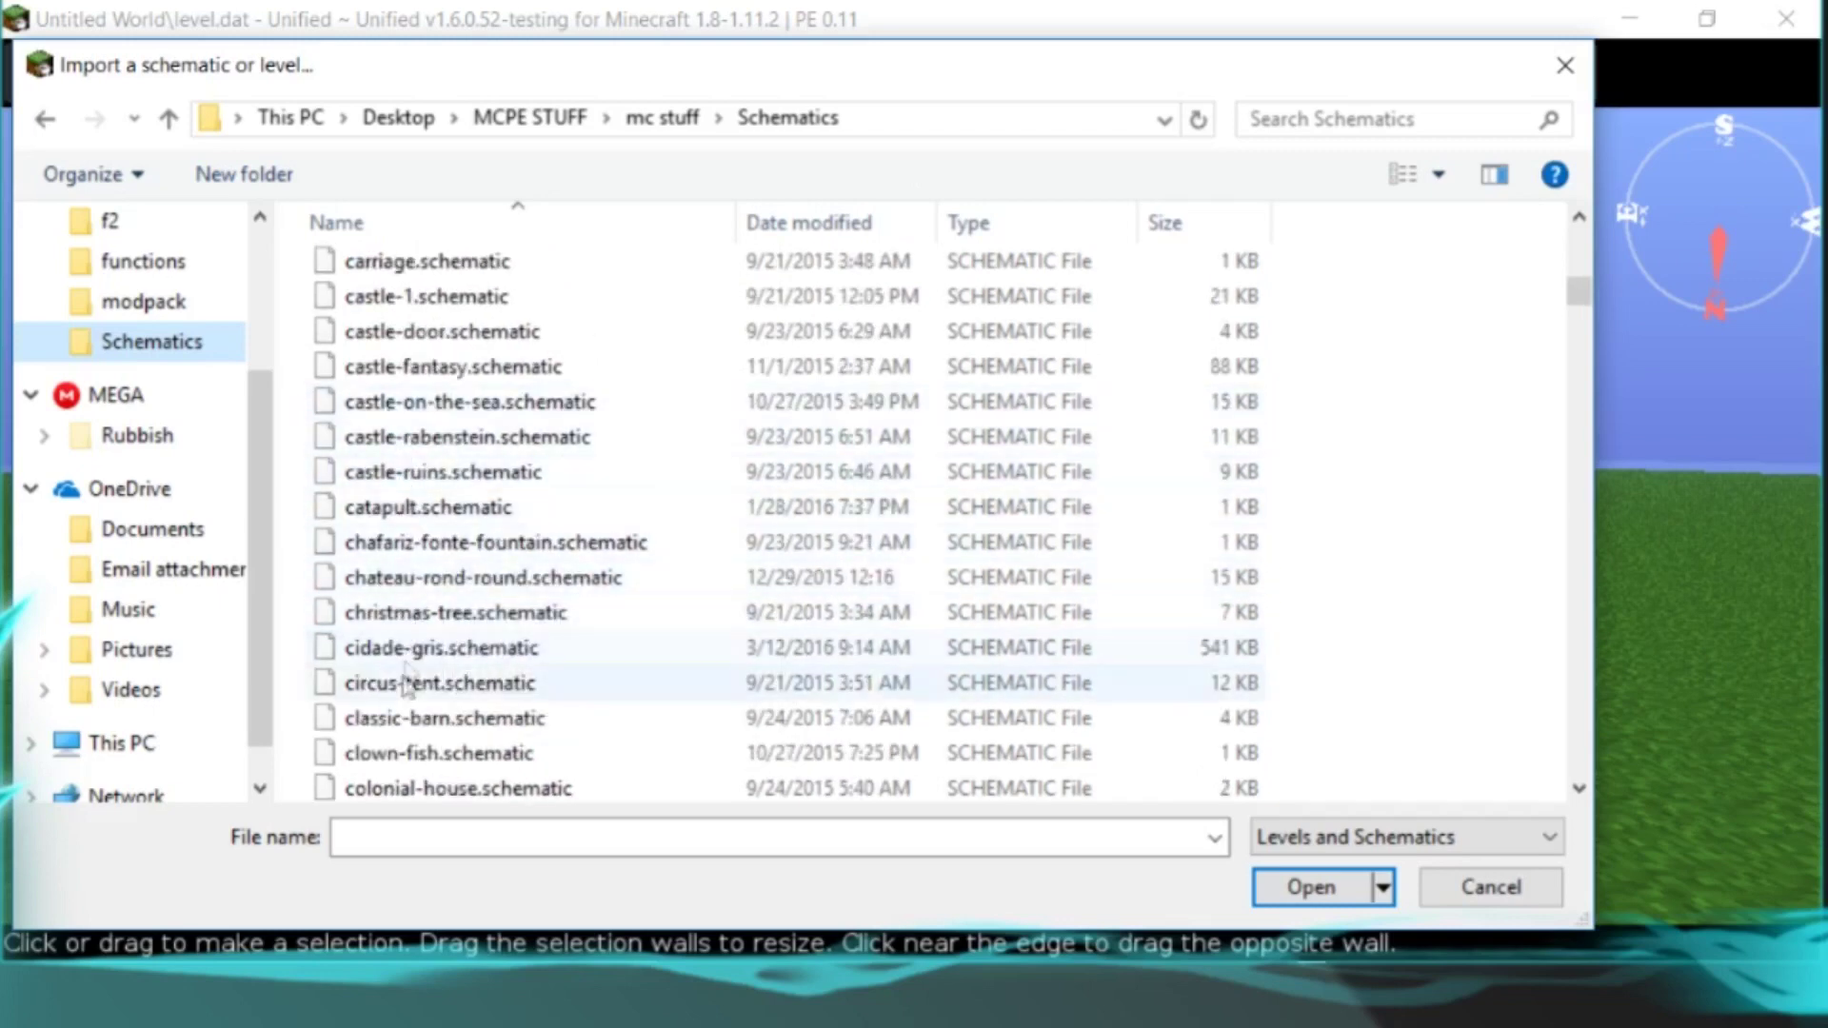
scroll(399, 686, "down", 1)
scroll(405, 571, "up", 1)
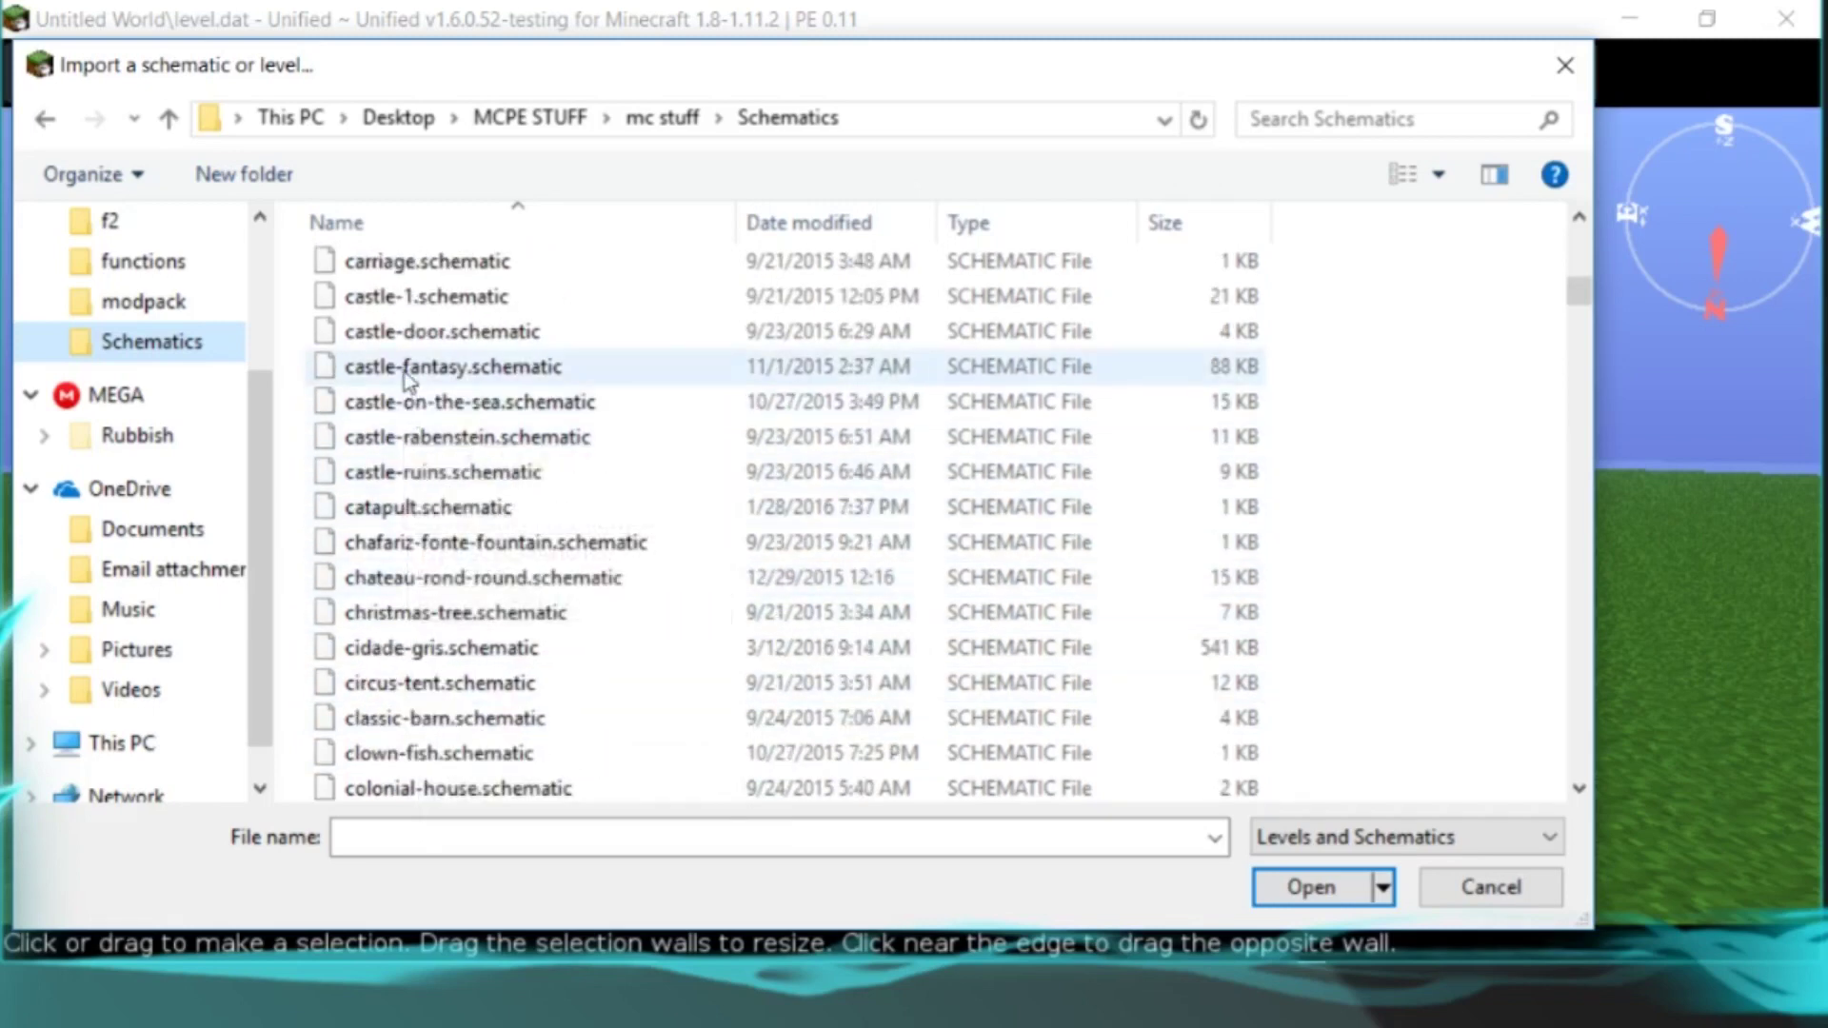
left_click(409, 296)
left_click(1310, 889)
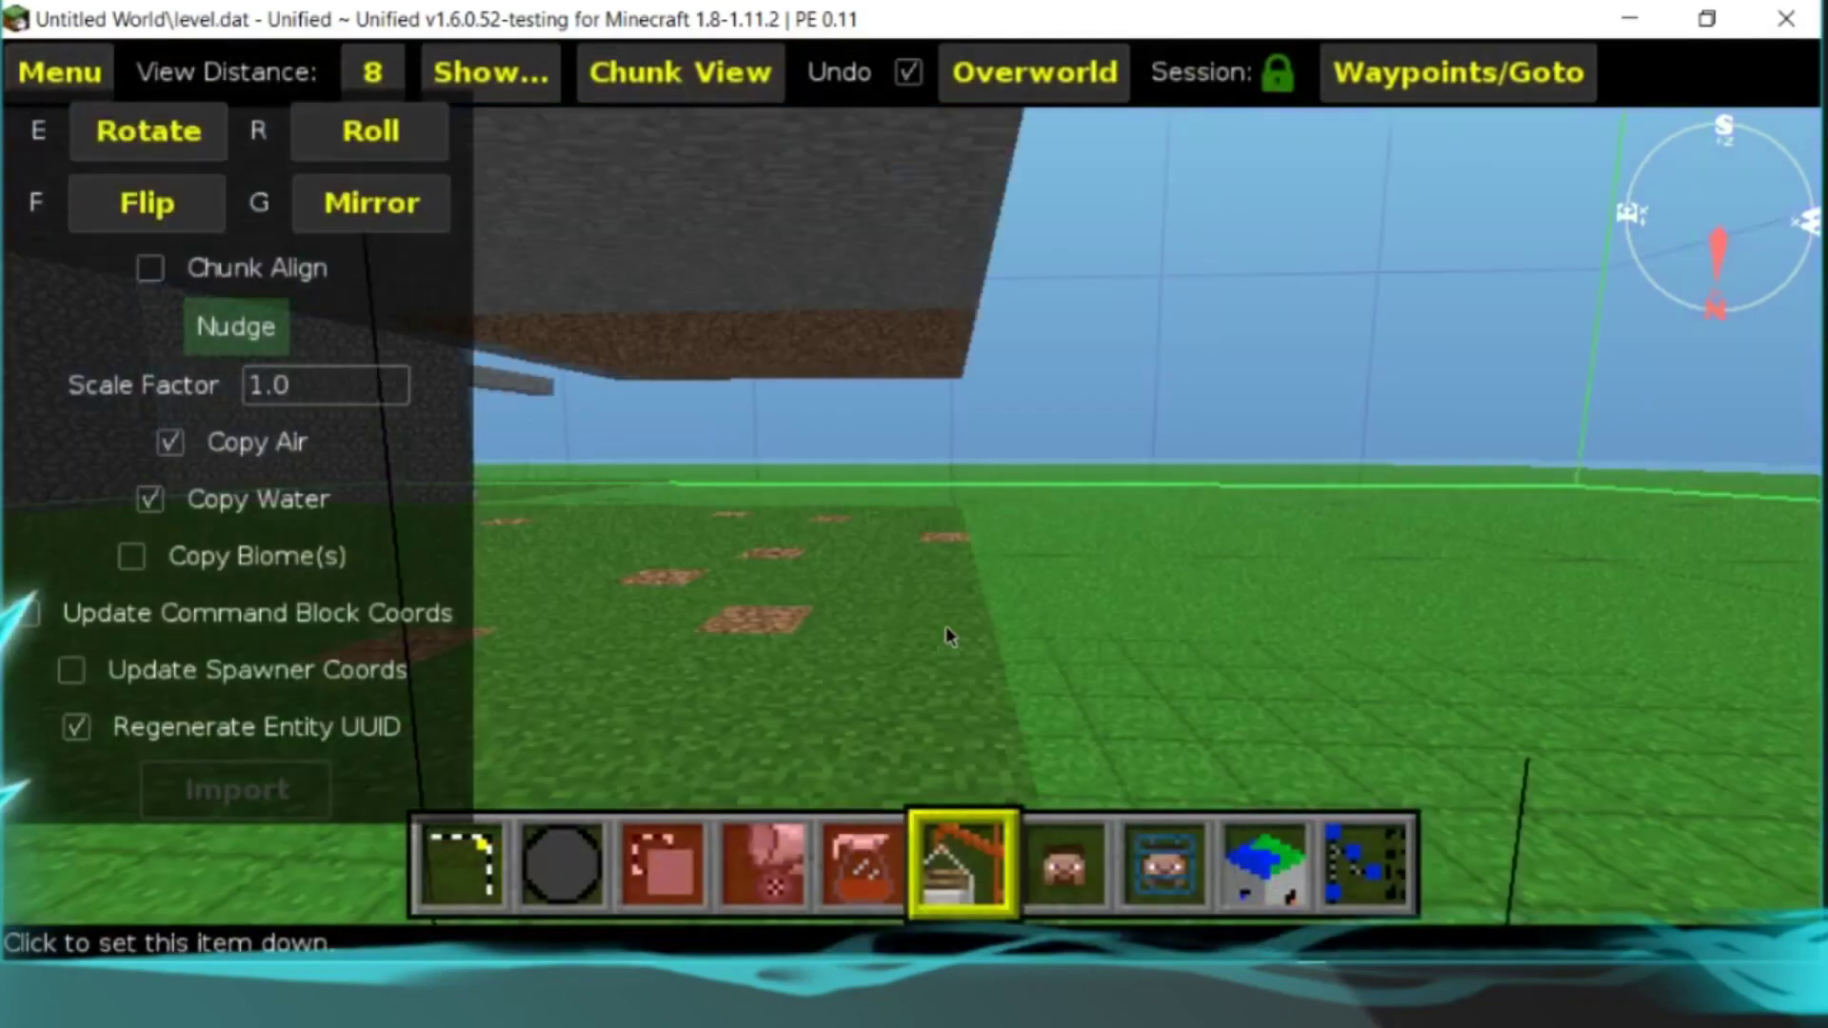
Set the castle preview down and import it into the world
key("k")
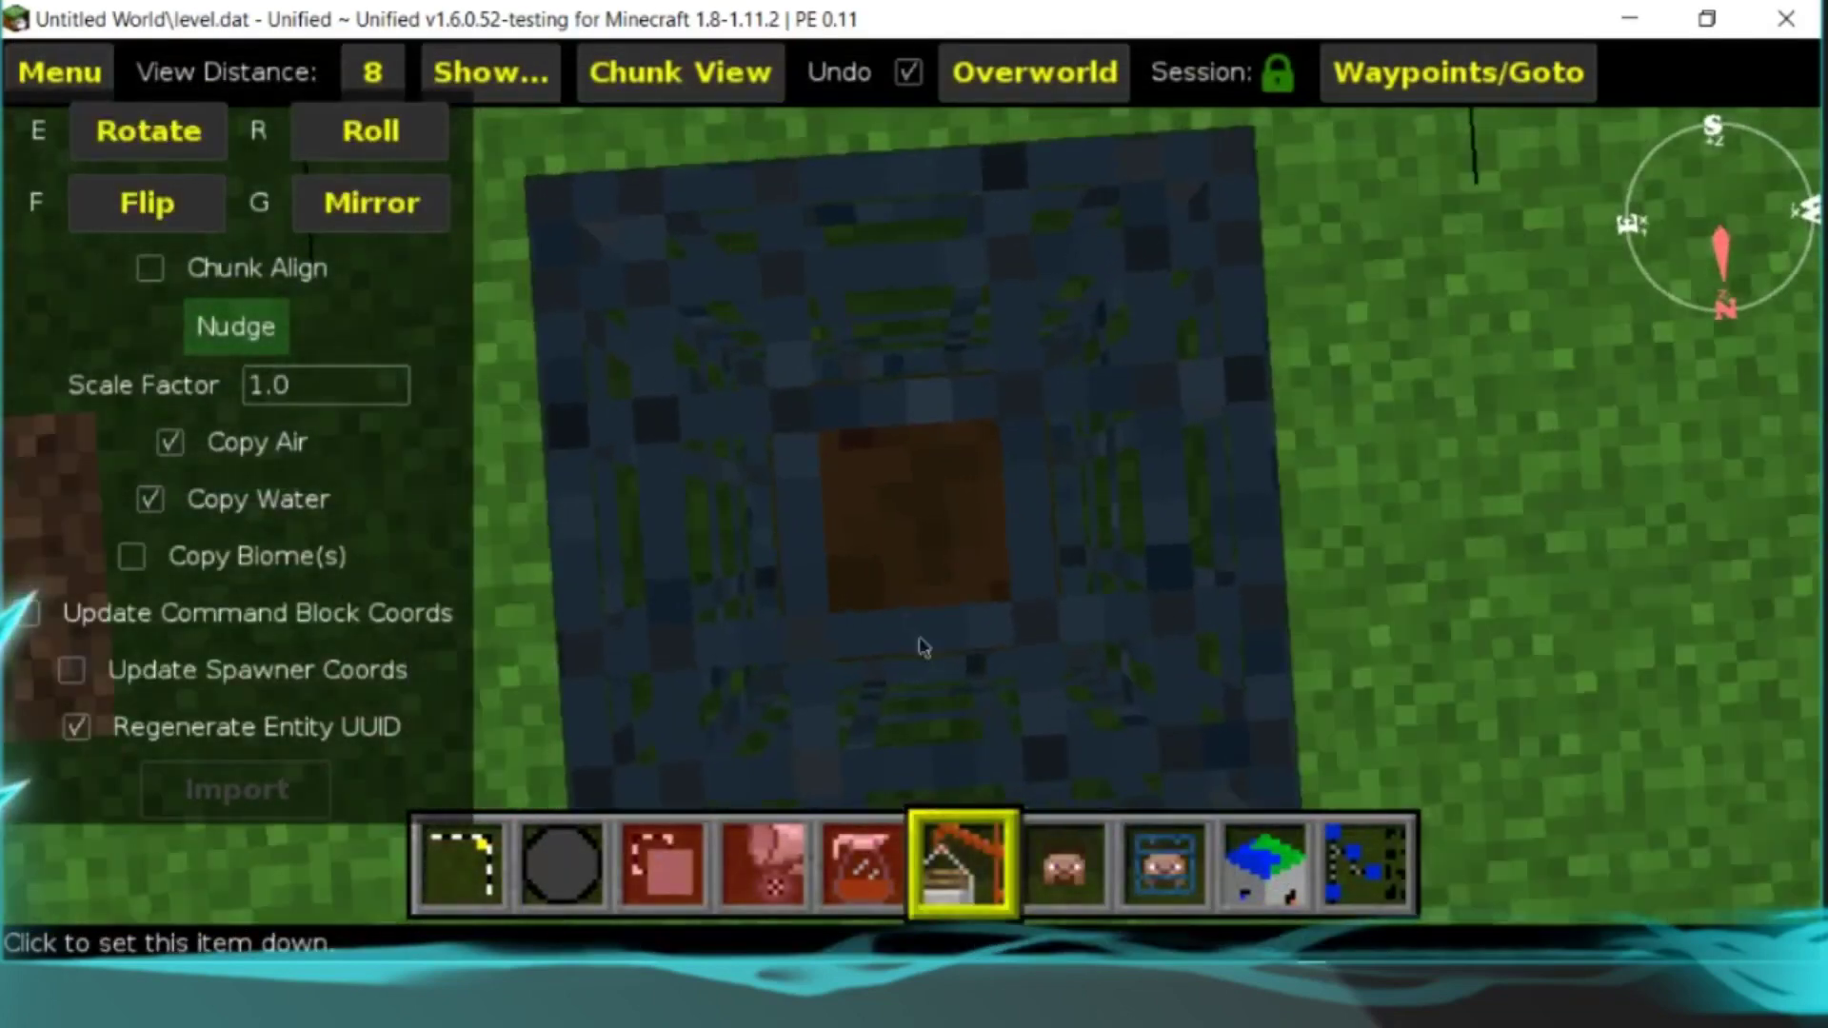
left_click(923, 647)
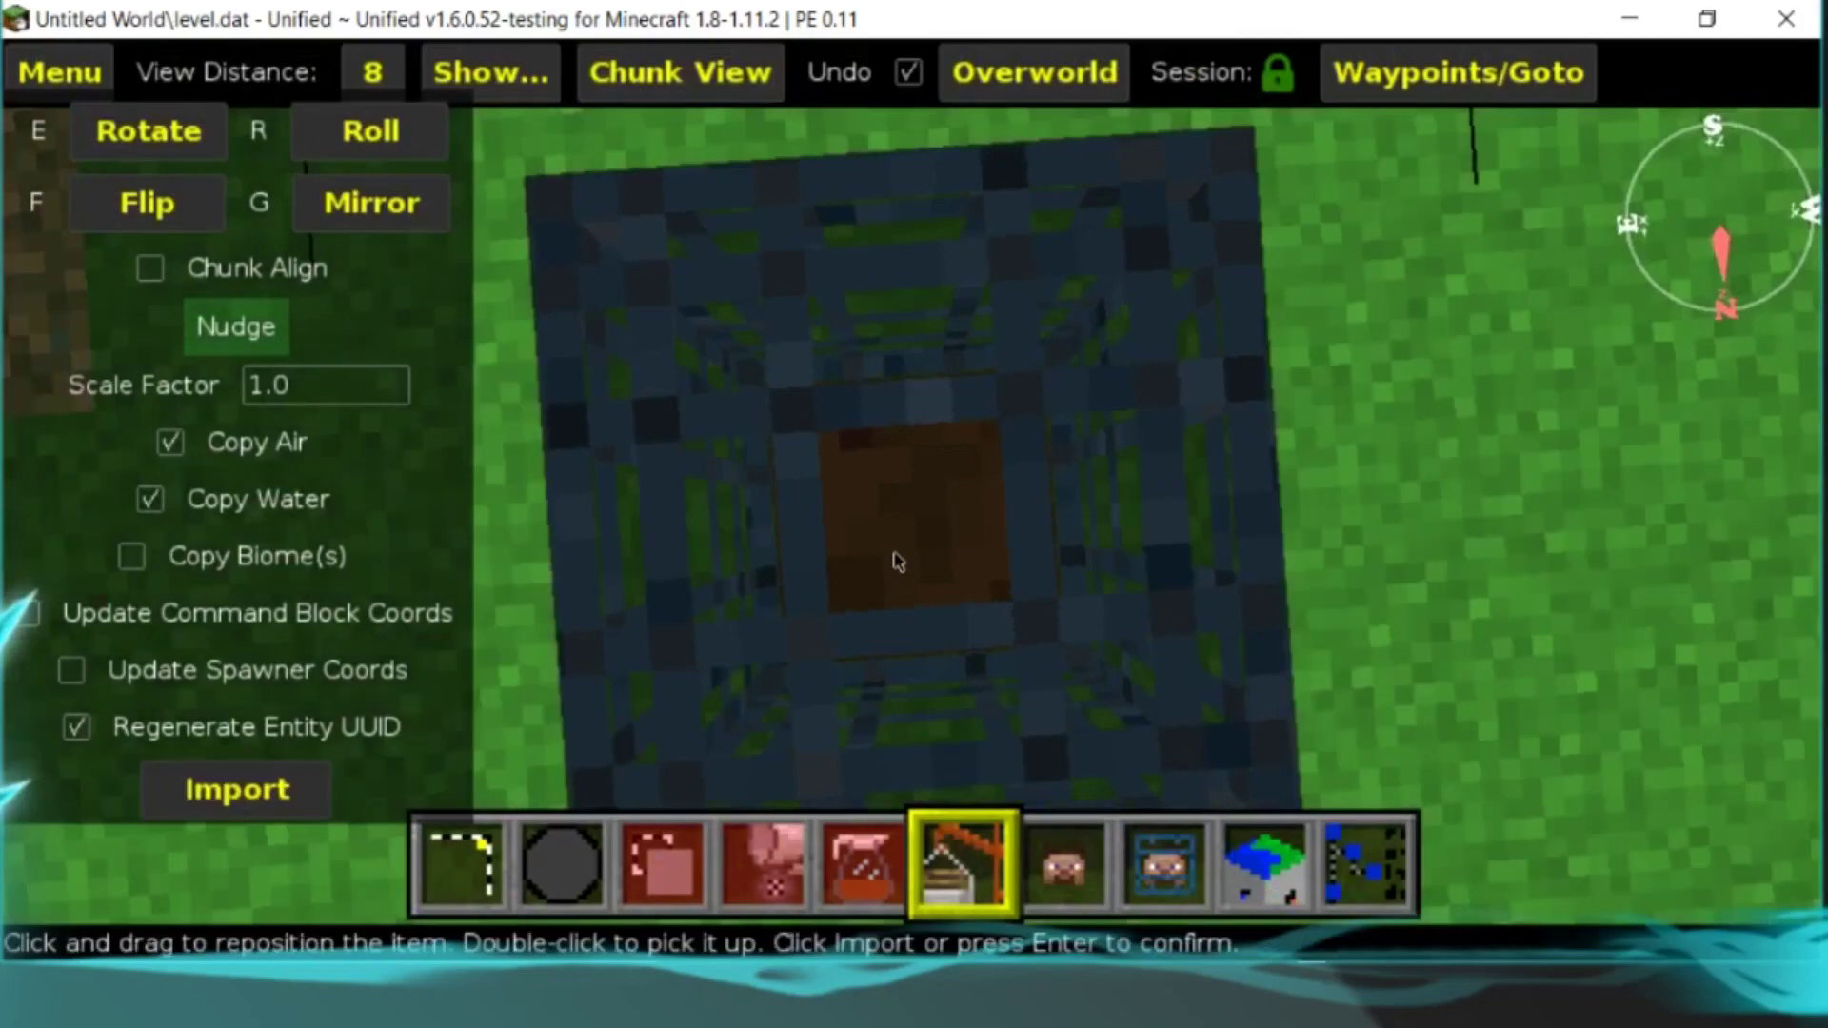
left_click(211, 794)
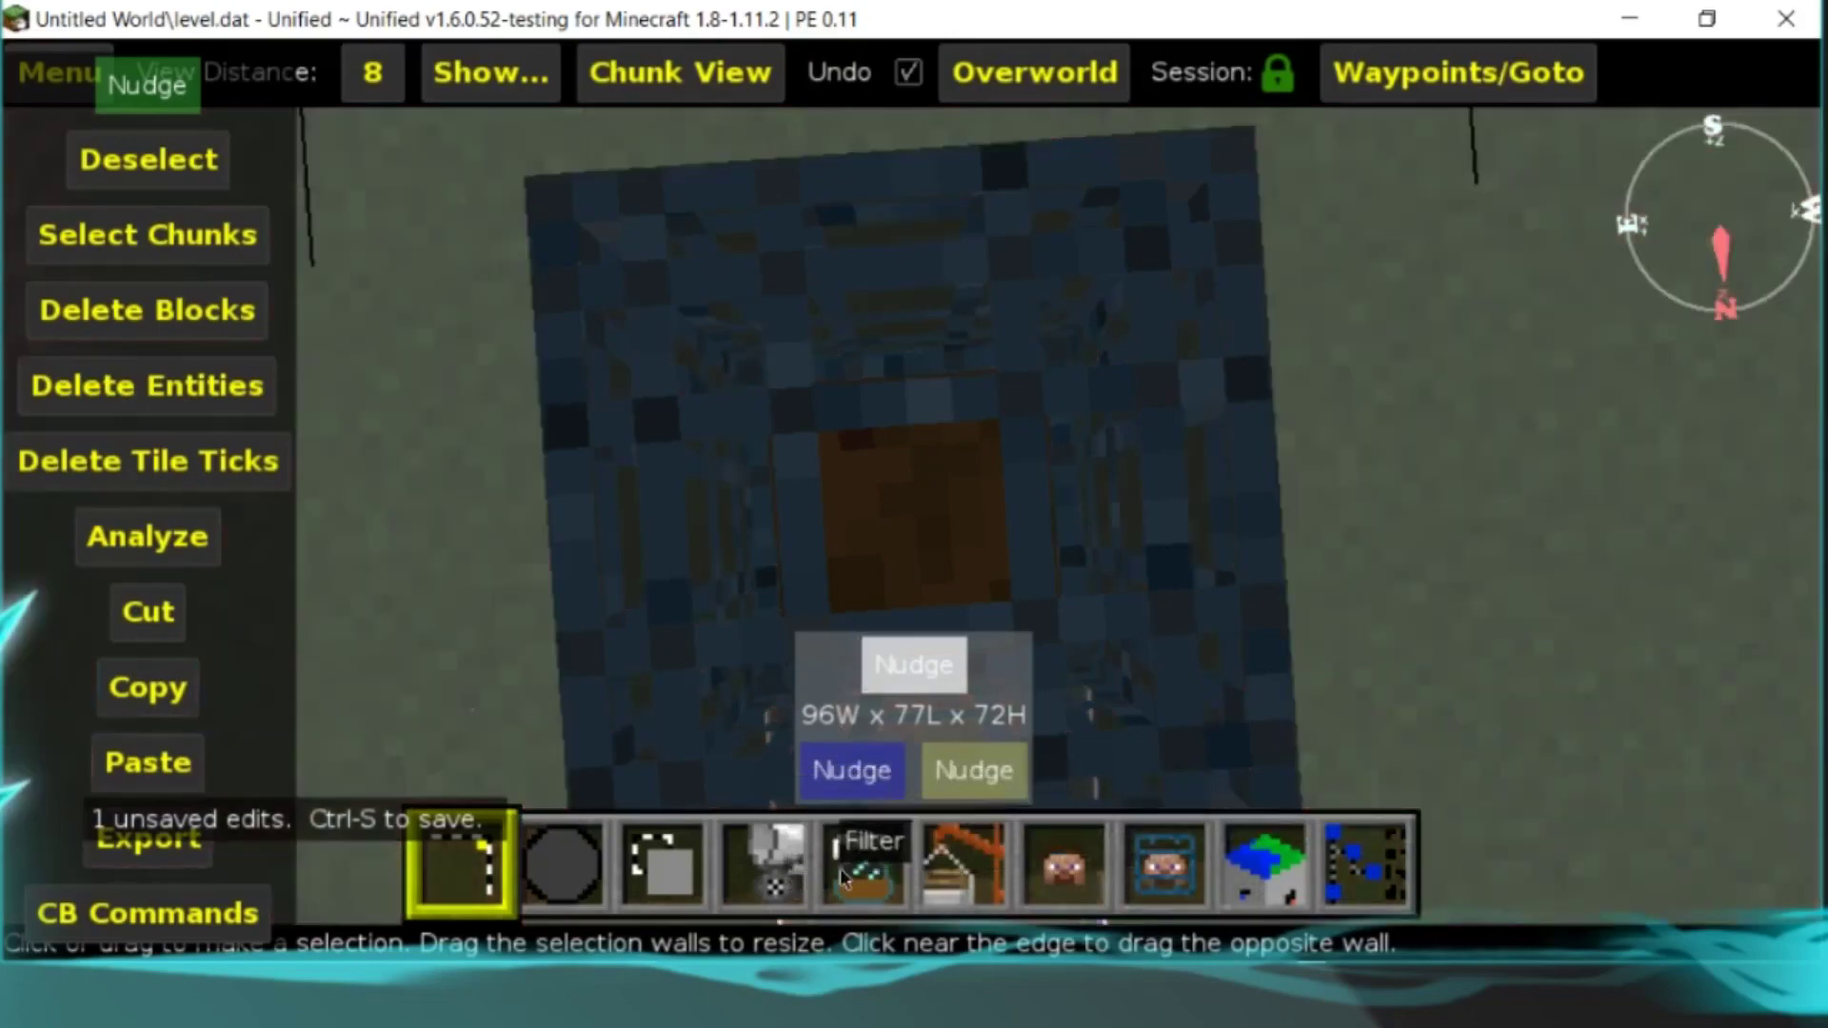
Look around the 96 x 77 x 72 castle, then bring up the Filter tool's filter list
key("s")
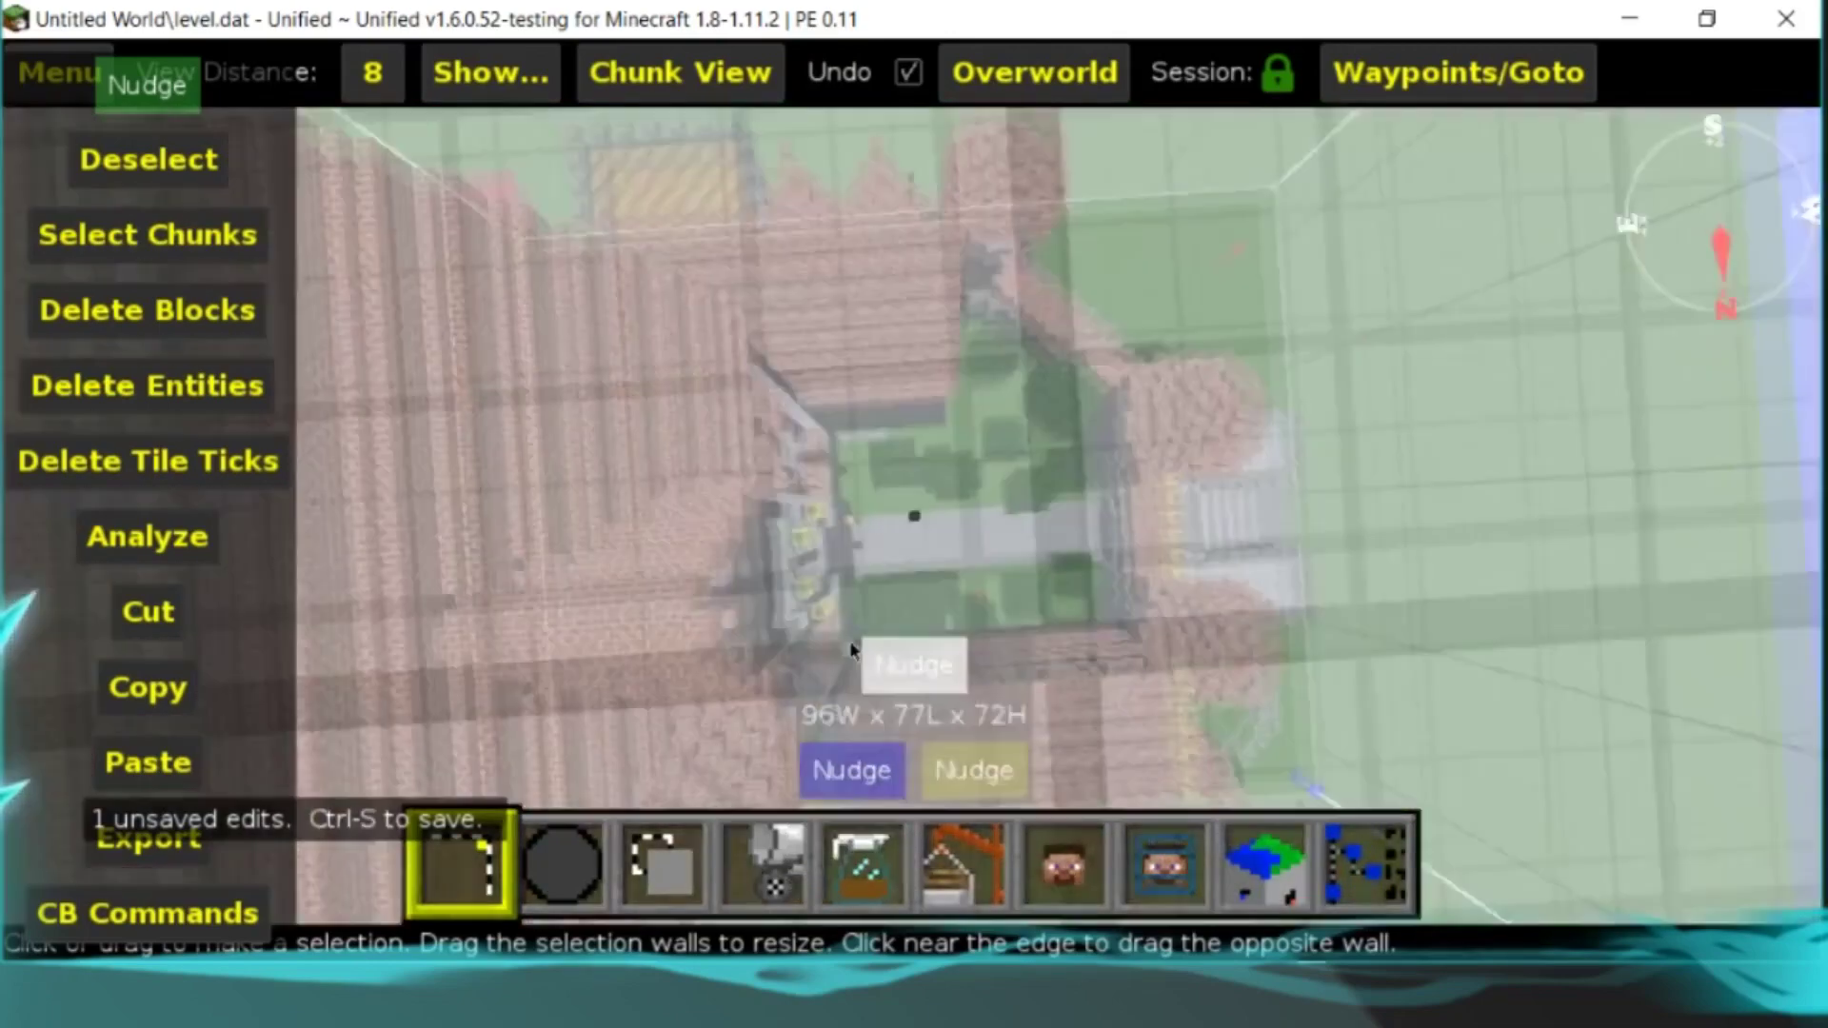
key("i")
key("j")
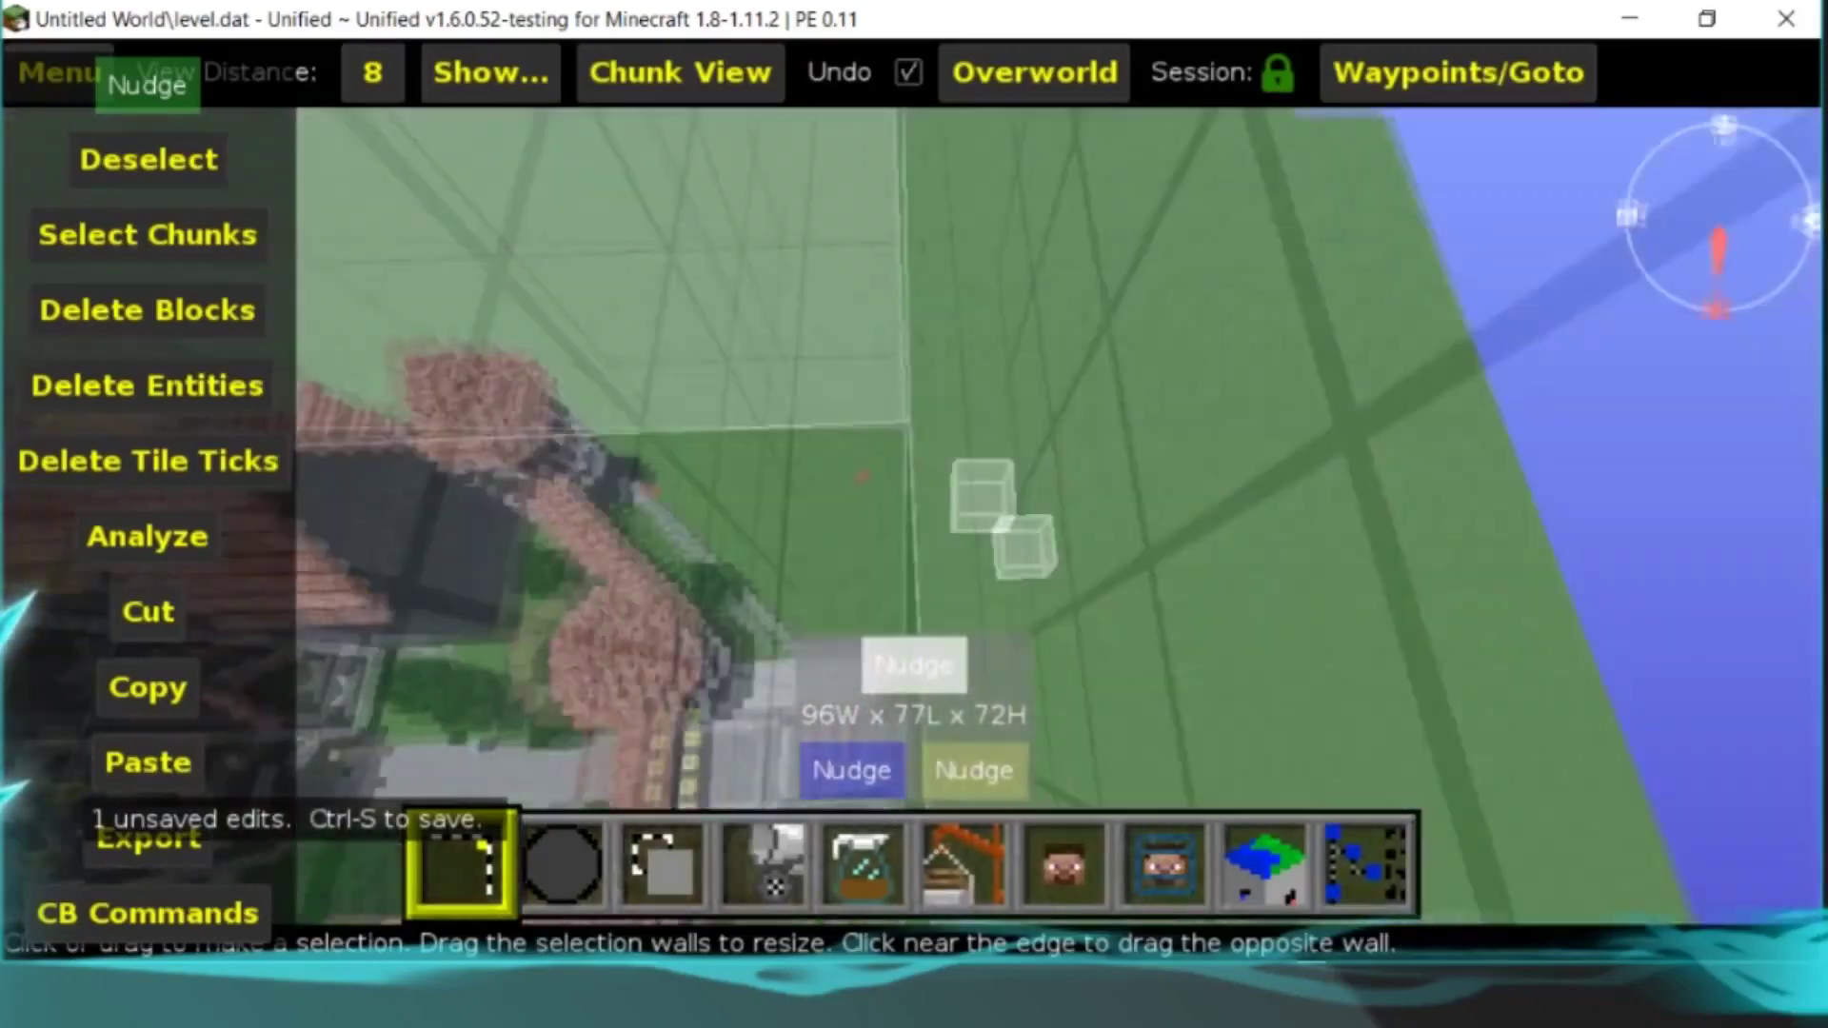
key("w")
key("l")
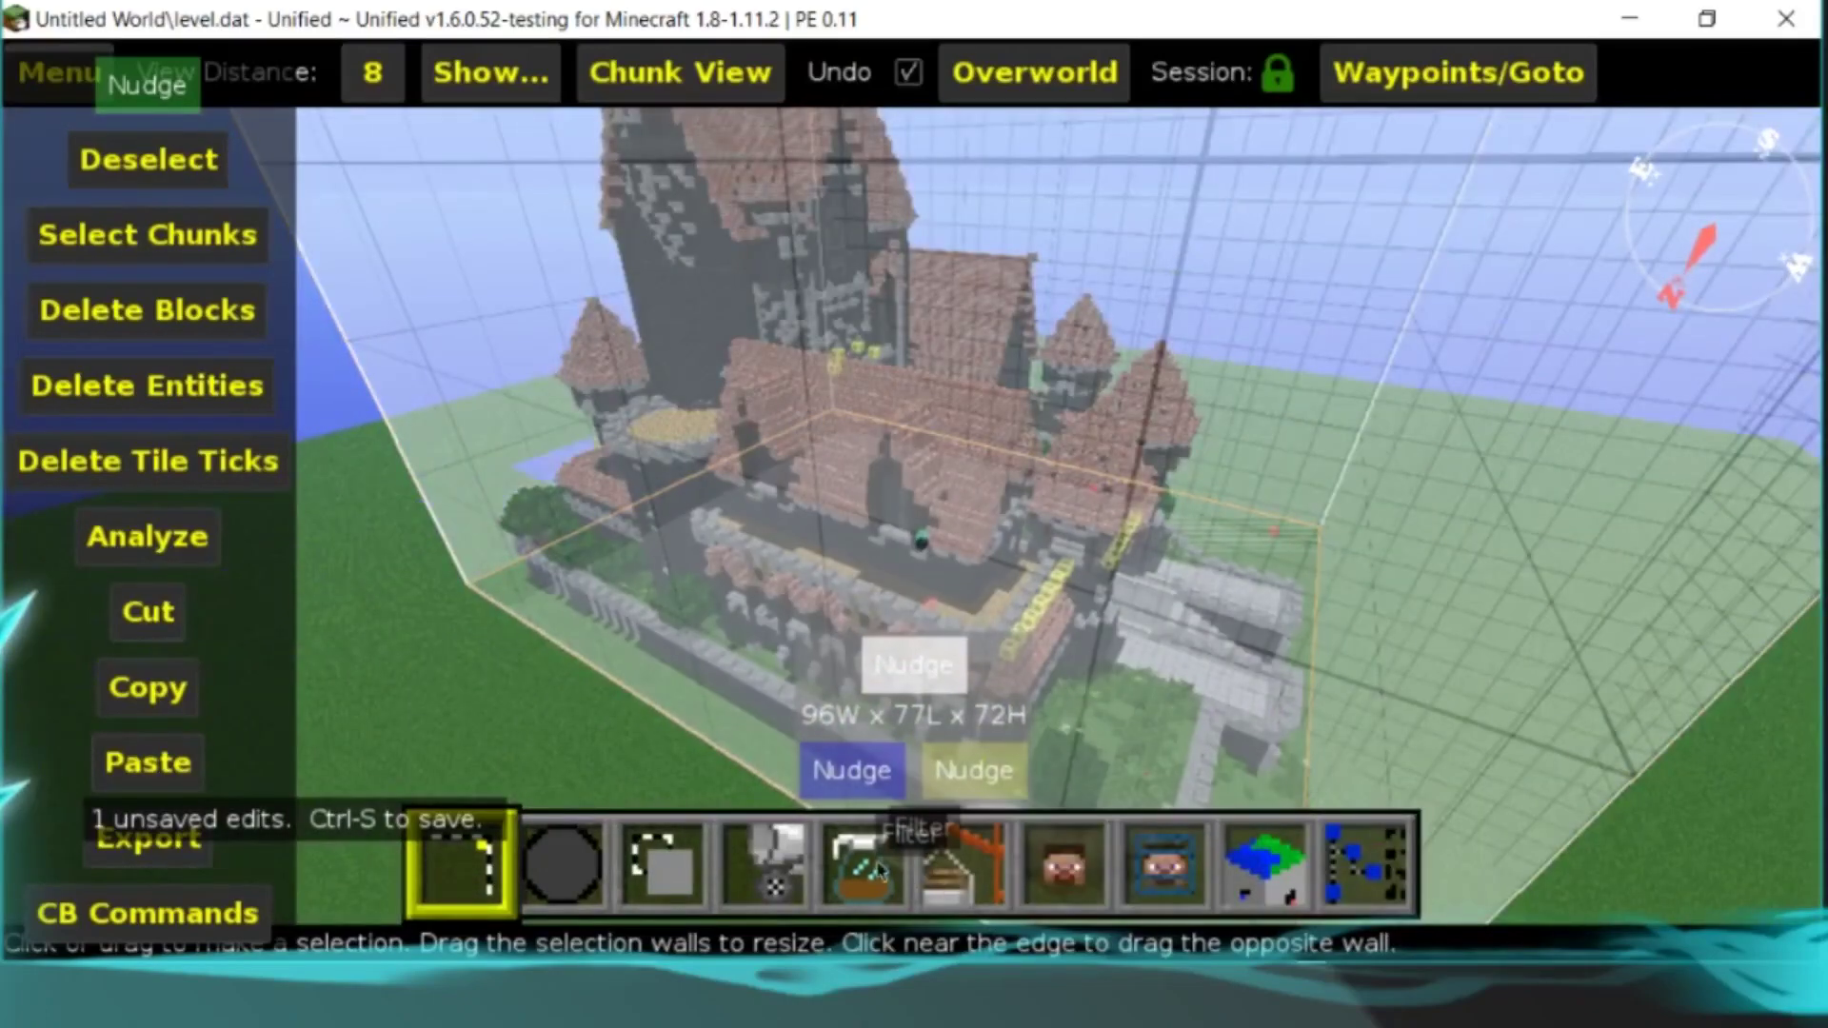
left_click(863, 861)
left_click(188, 297)
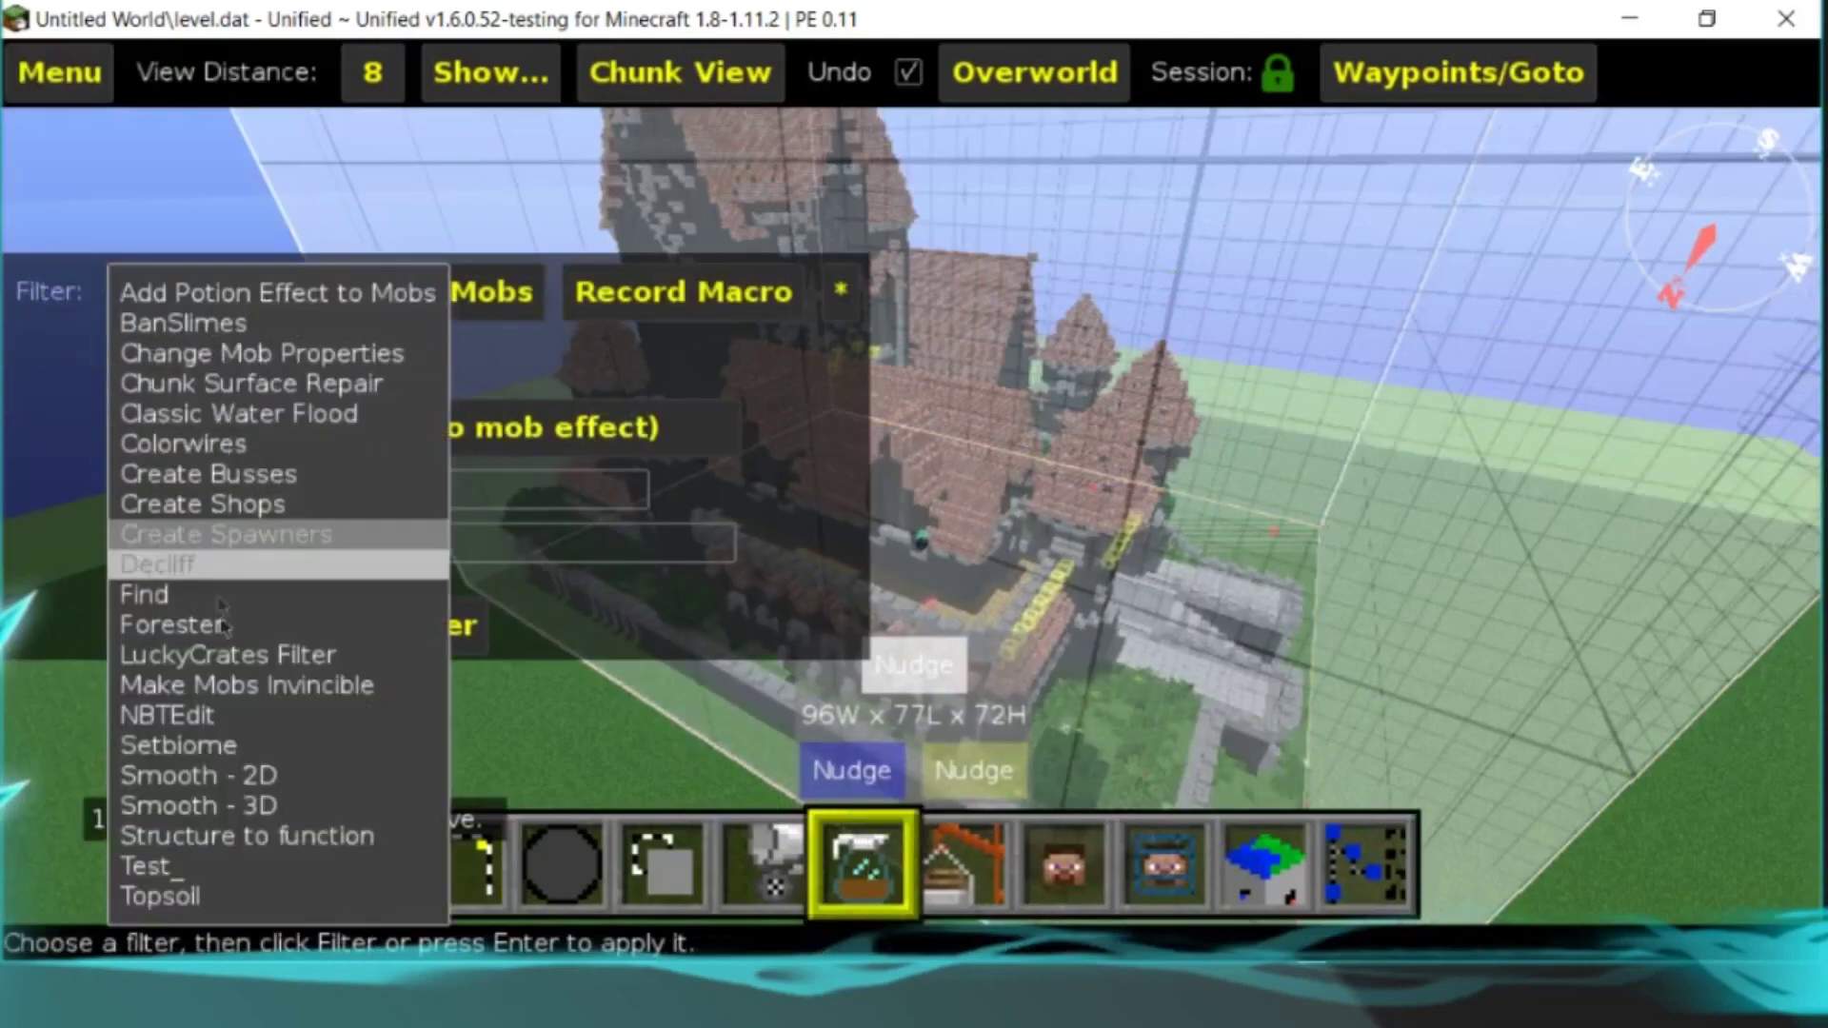
Run the 'Structure to function' filter on the castle selection
left_click(208, 836)
left_click(453, 596)
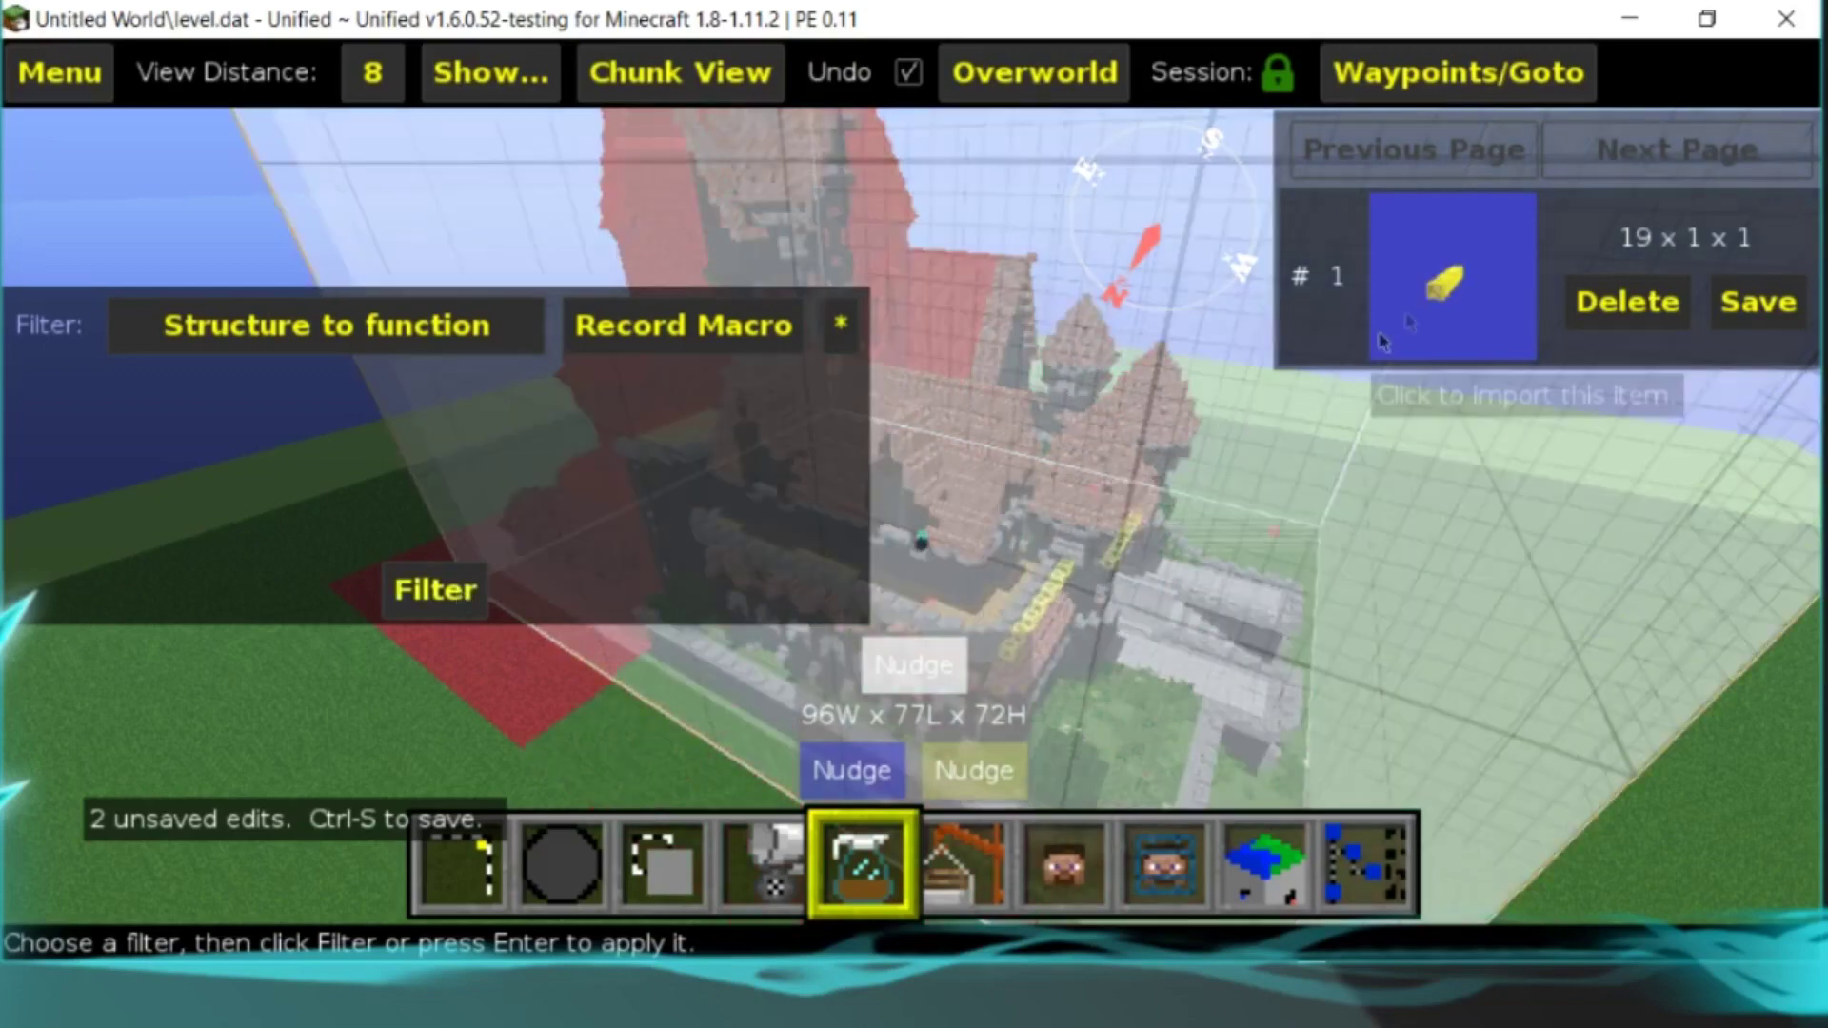
Place the saved 19x1x1 command strip on the grass and export its CB commands to text
left_click(1452, 277)
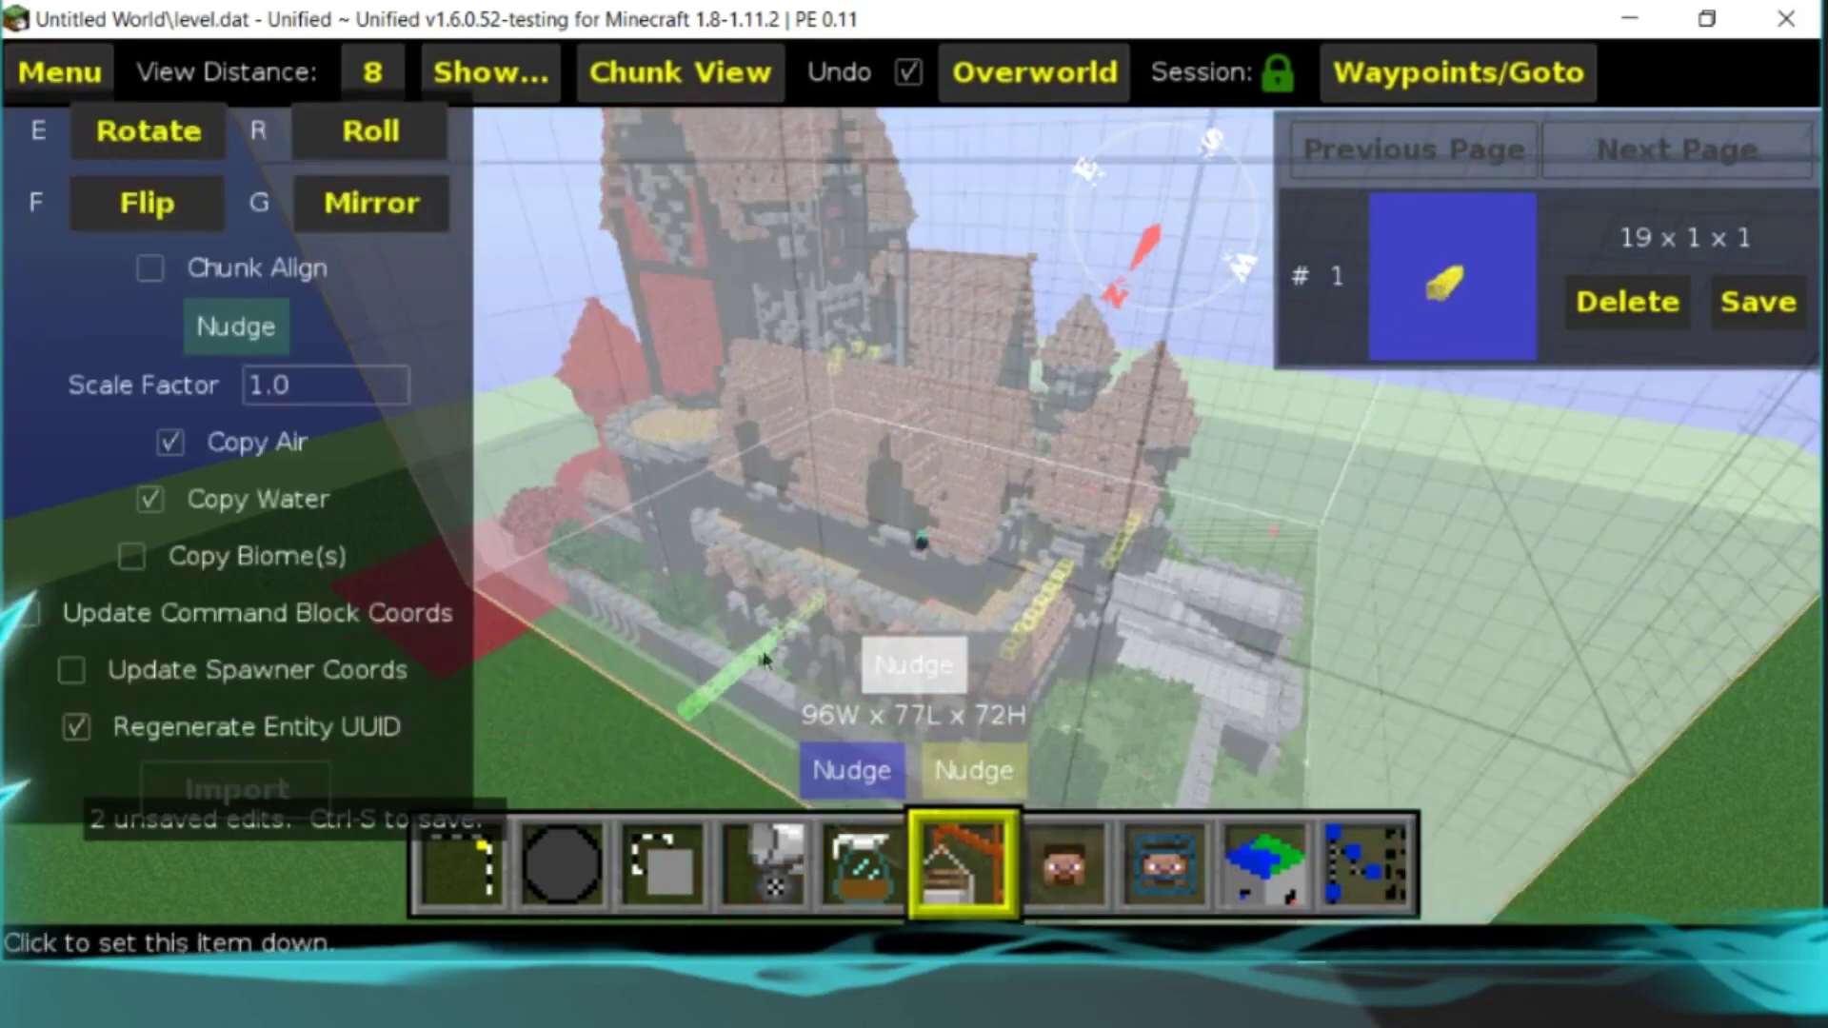
key("s")
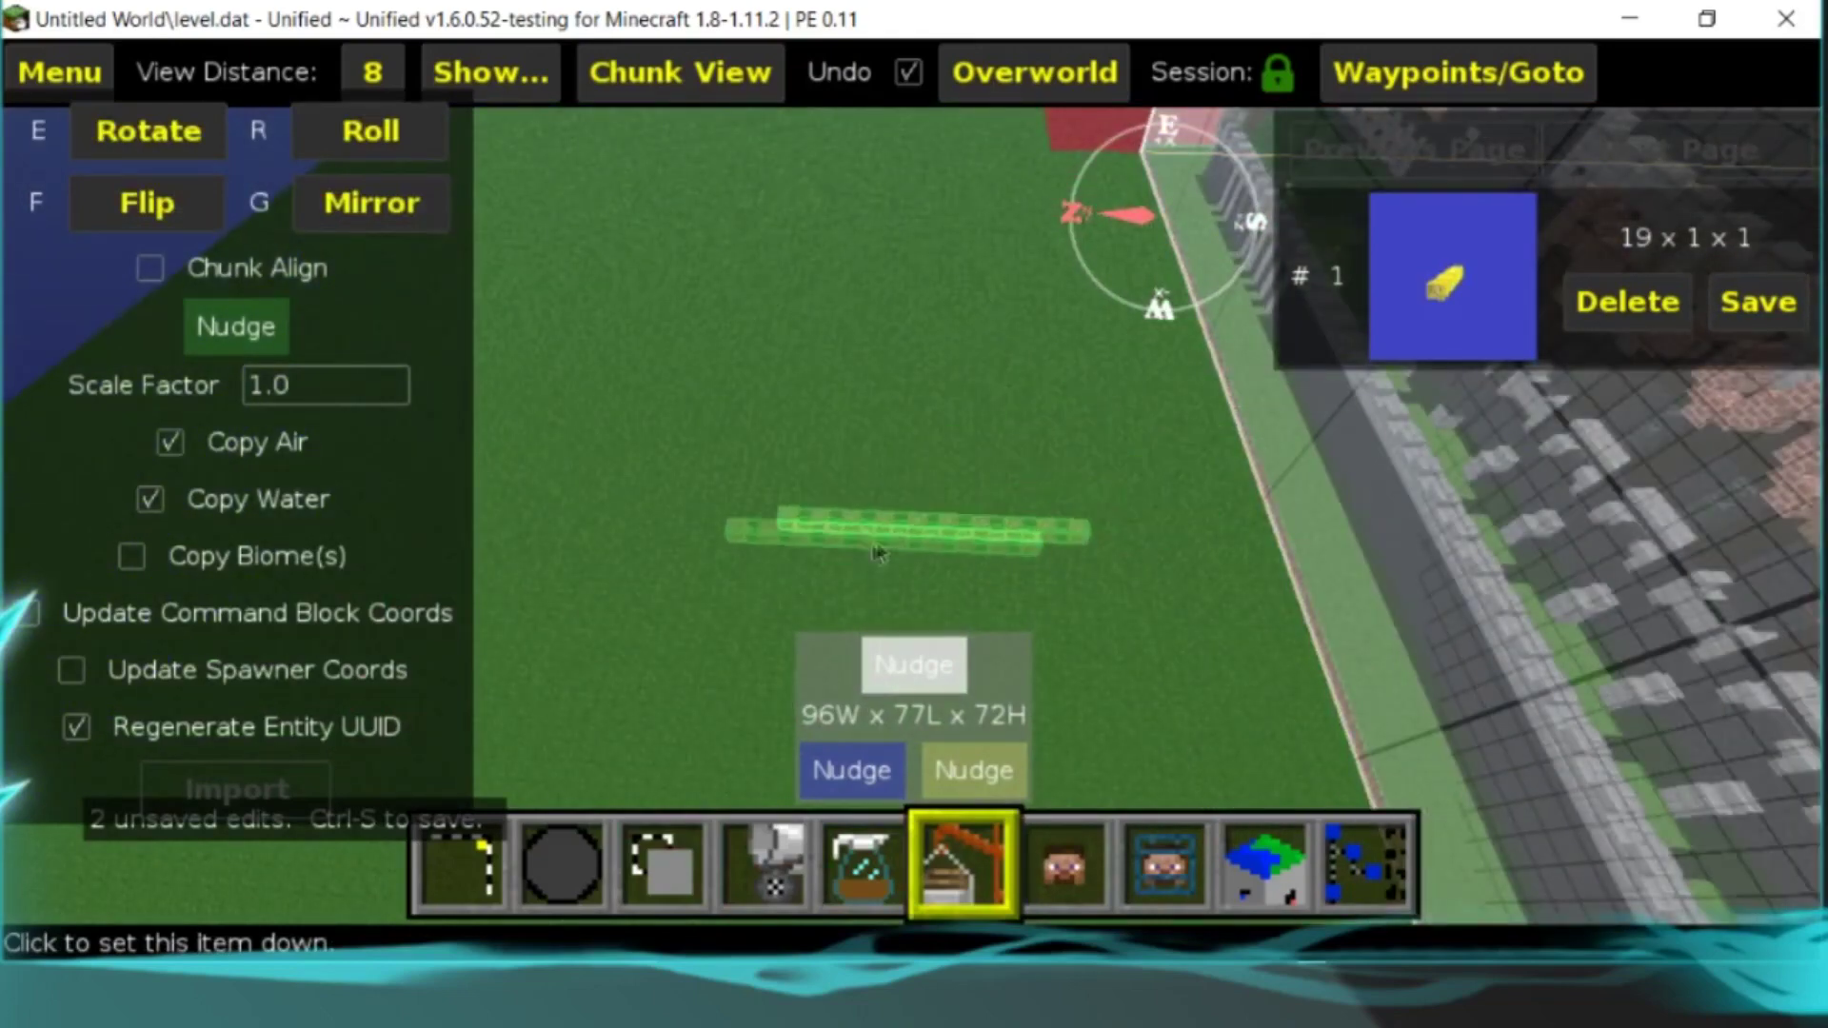
left_click(880, 604)
left_click(281, 788)
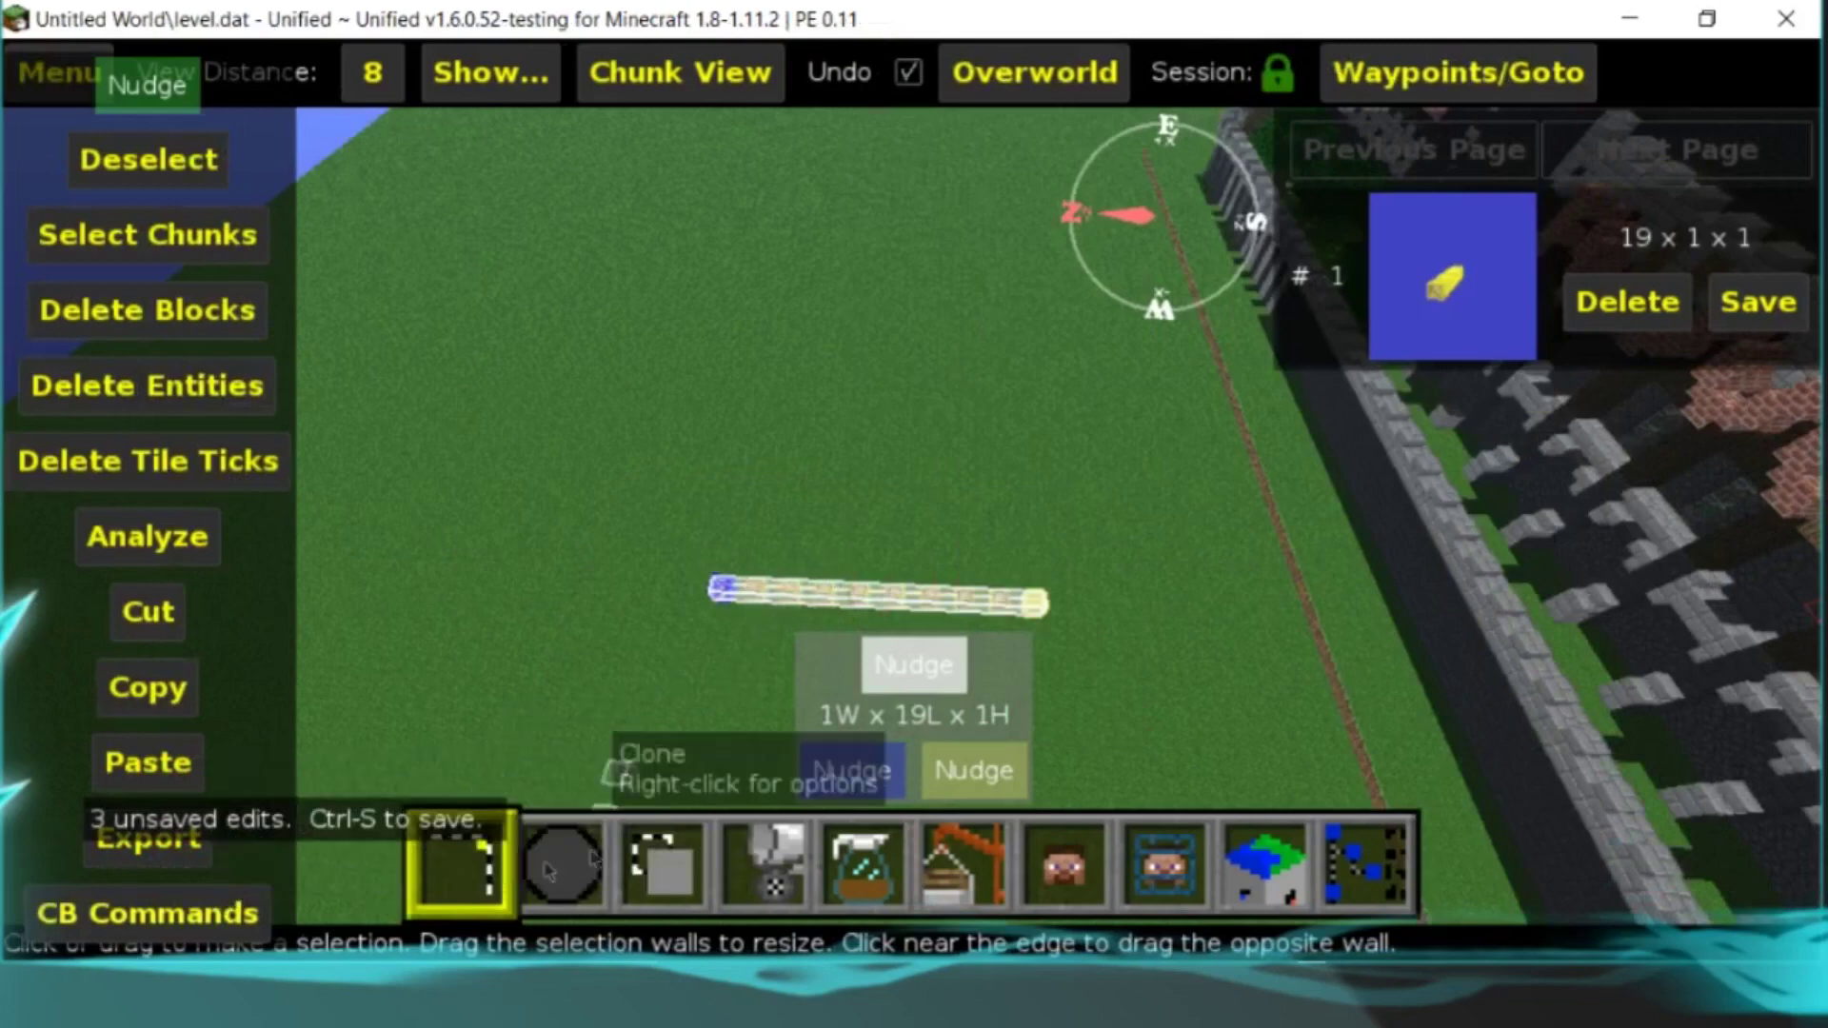
left_click(133, 919)
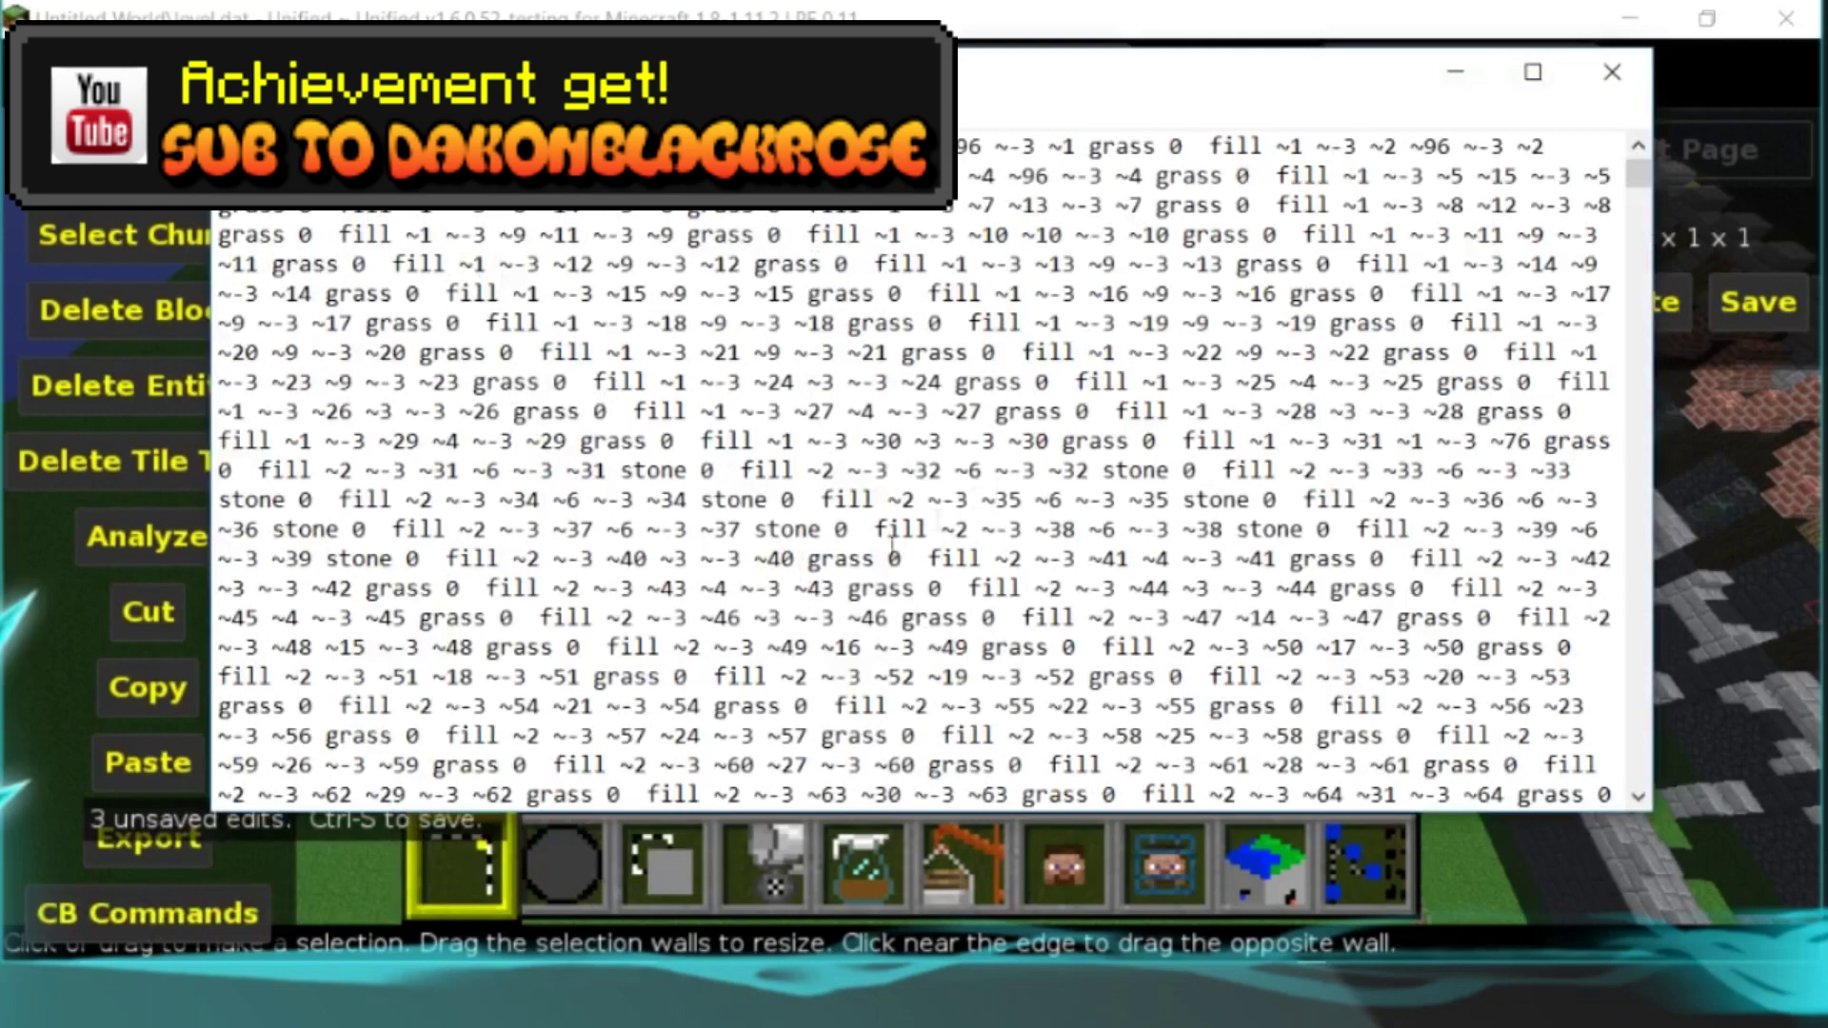
Select and copy all the exported commands in Notepad
right_click(845, 551)
left_click(526, 751)
right_click(580, 170)
left_click(225, 264)
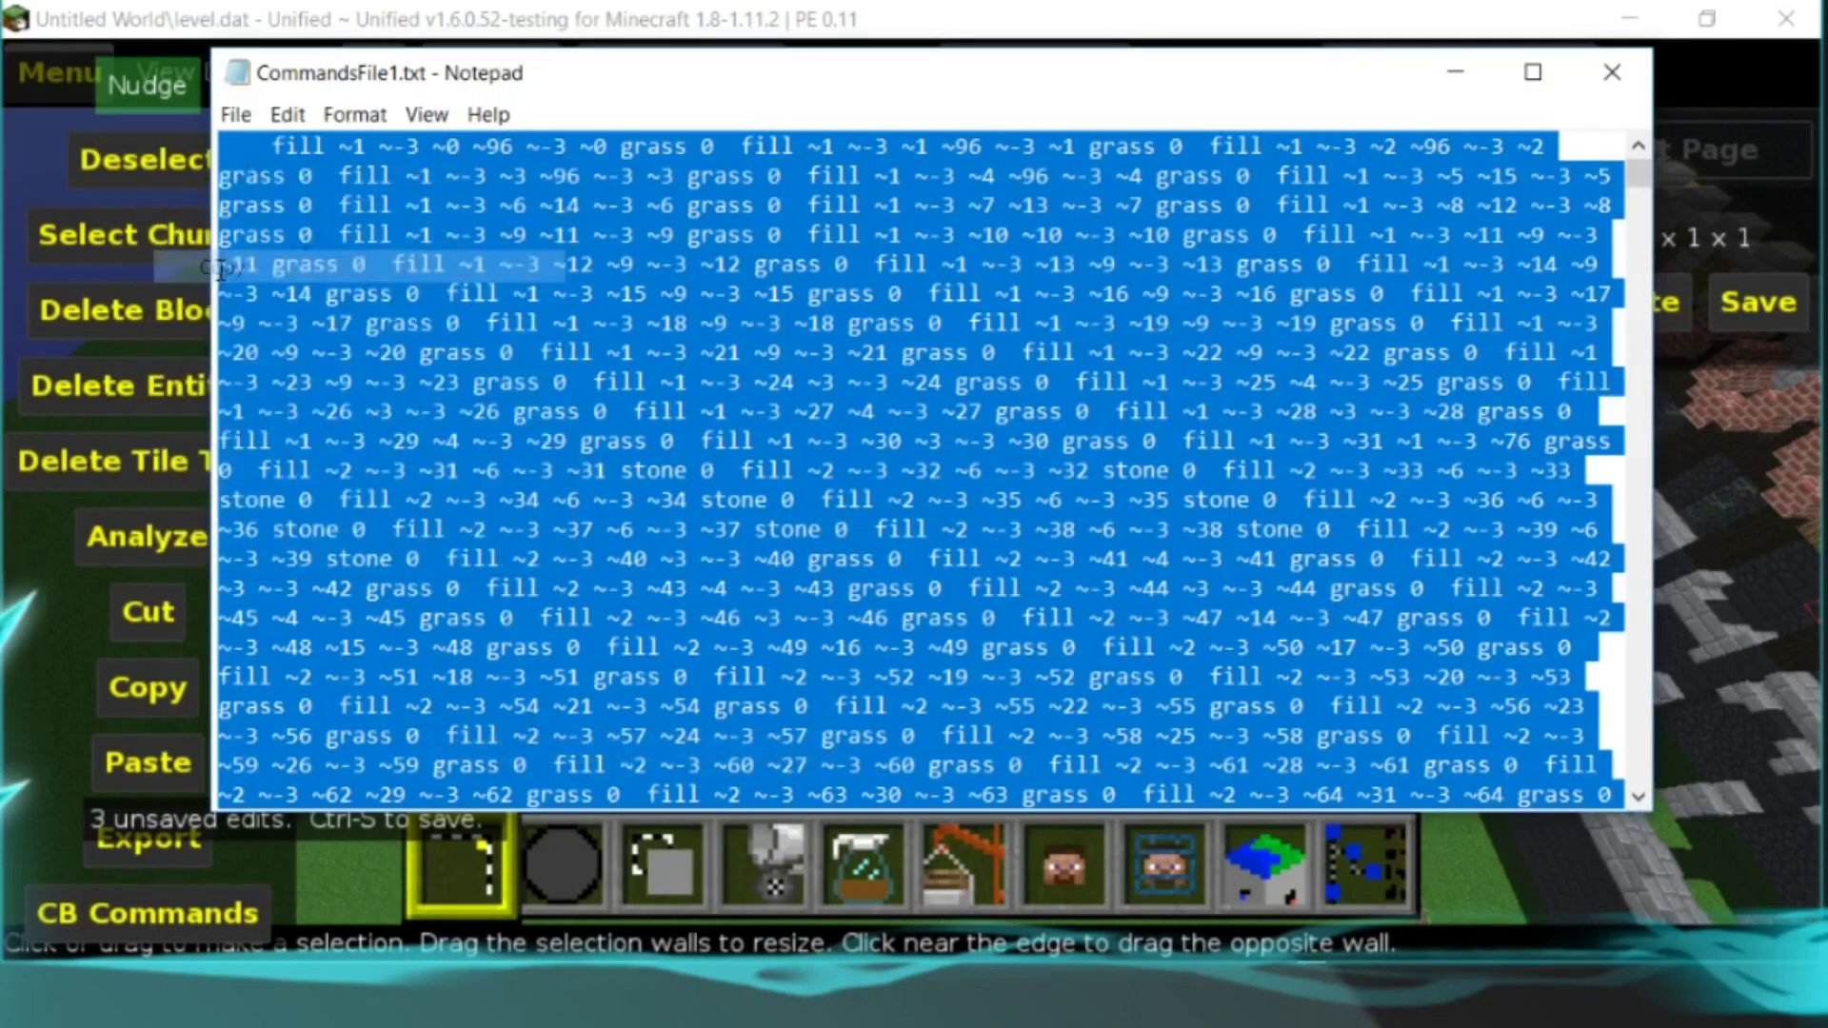
Close Notepad and quit MCEdit without saving, declining WinRAR's archive update and minimizing it
left_click(1612, 72)
left_click(1786, 19)
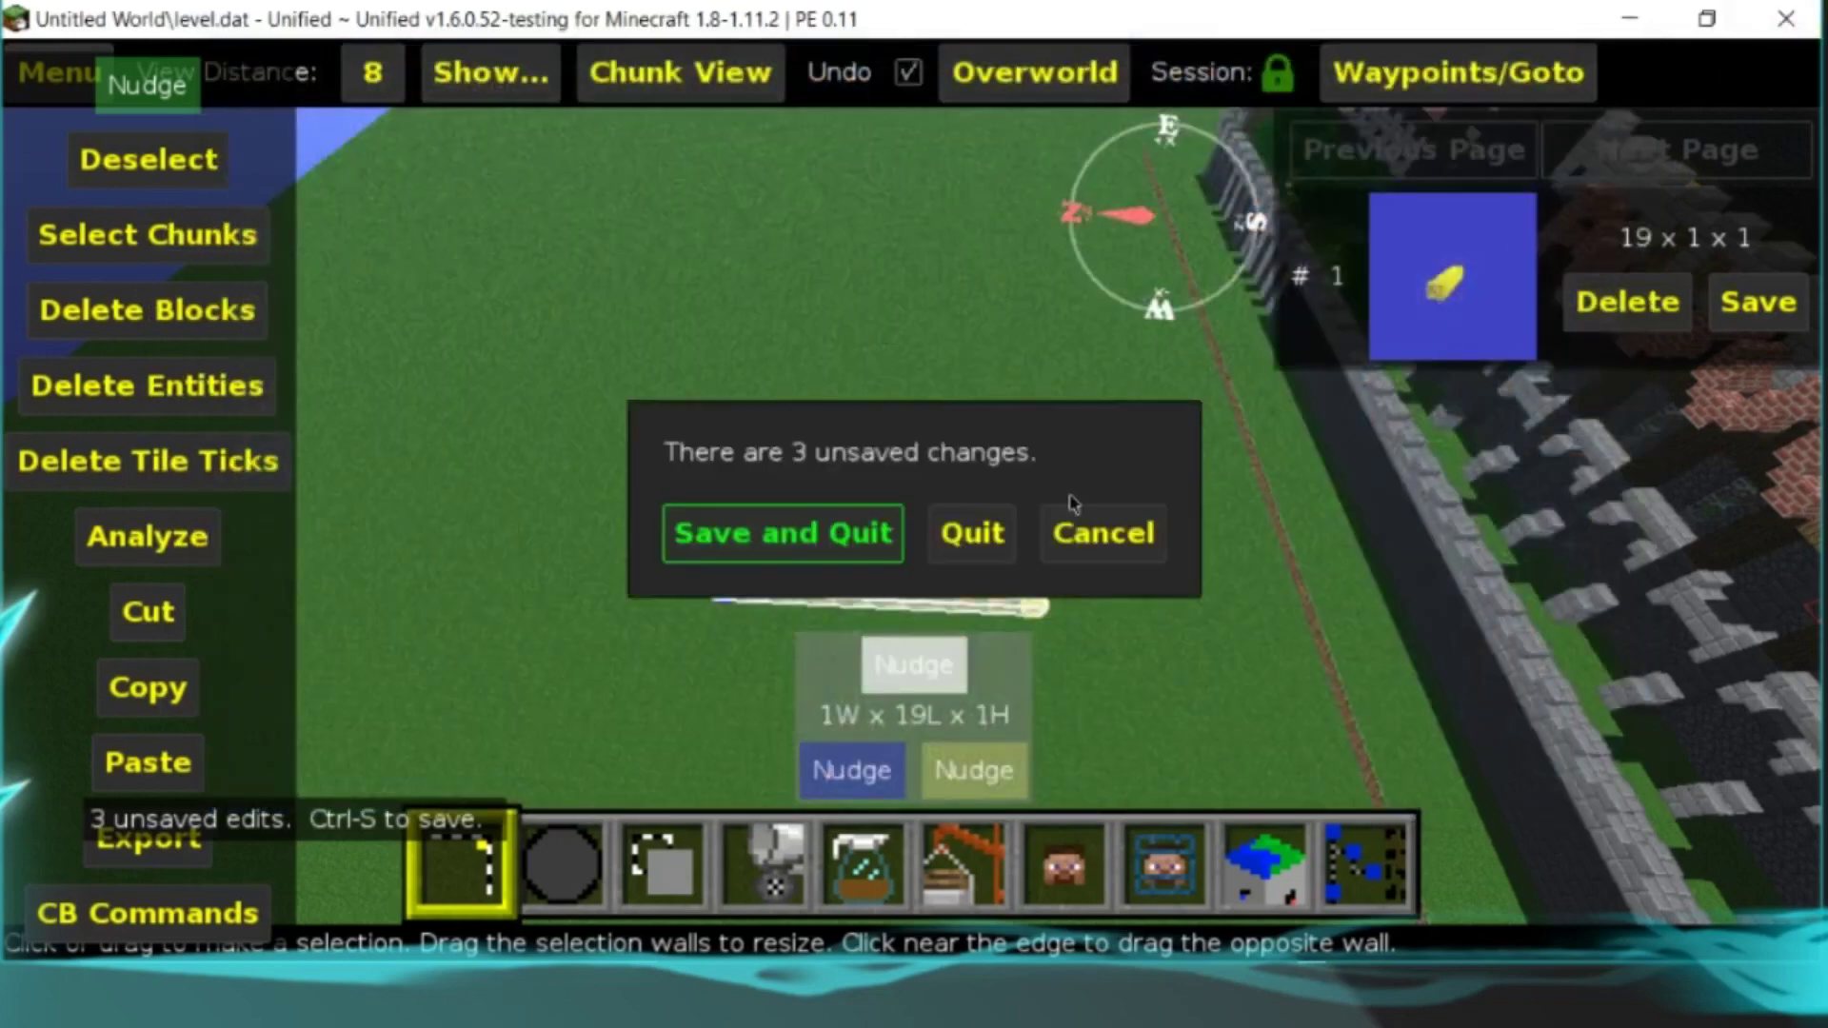
left_click(985, 544)
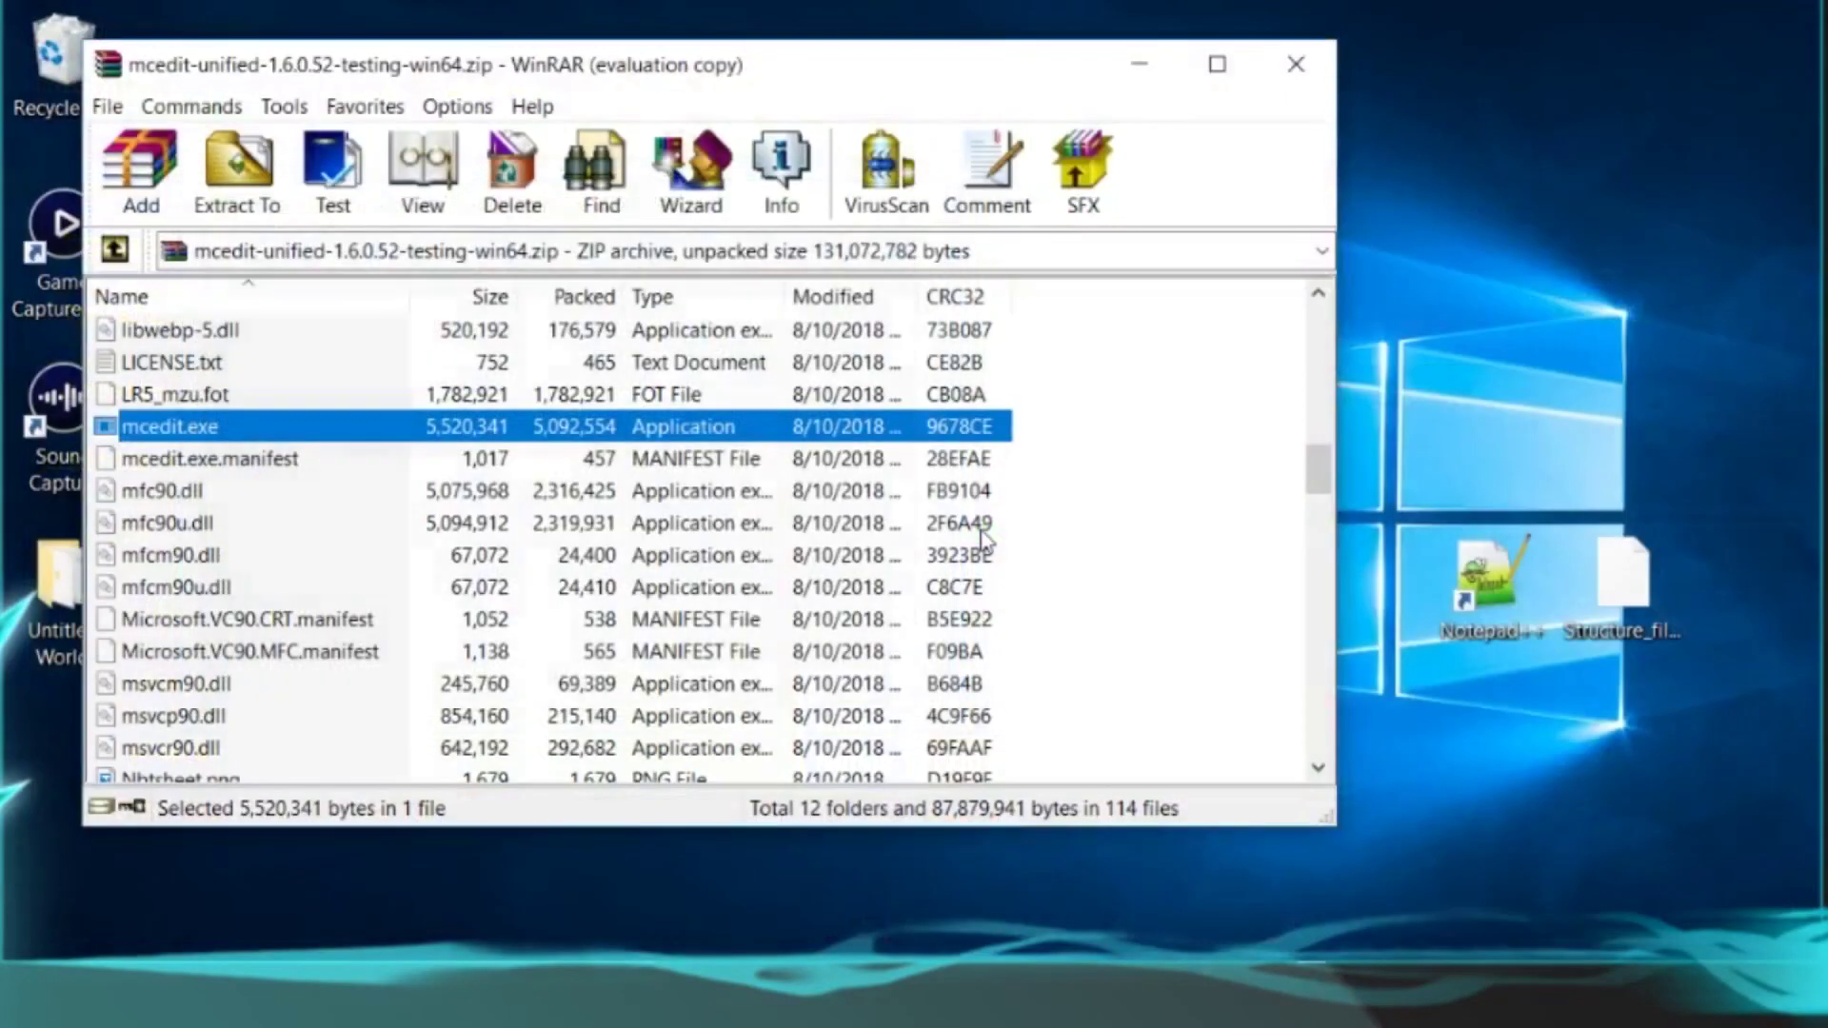
left_click(1038, 621)
left_click(1140, 64)
Paste the copied commands into a new Notepad++ document
double_click(1488, 574)
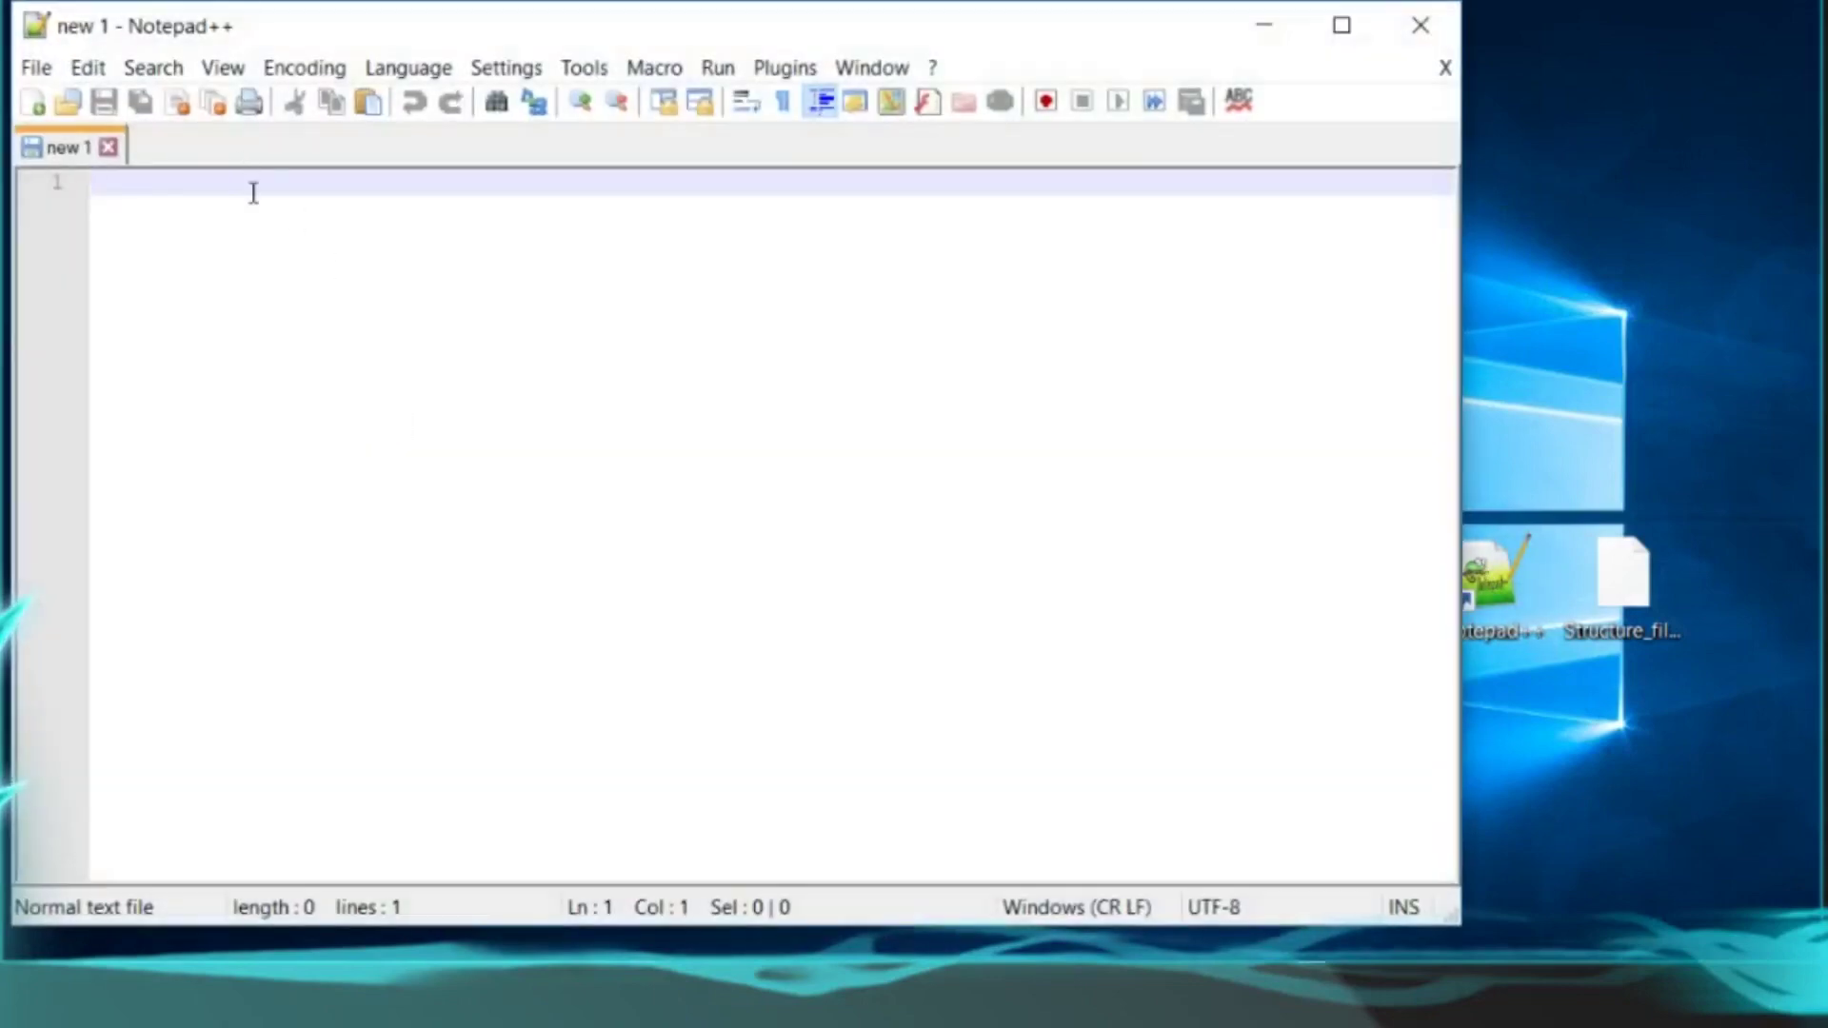
right_click(253, 192)
left_click(325, 275)
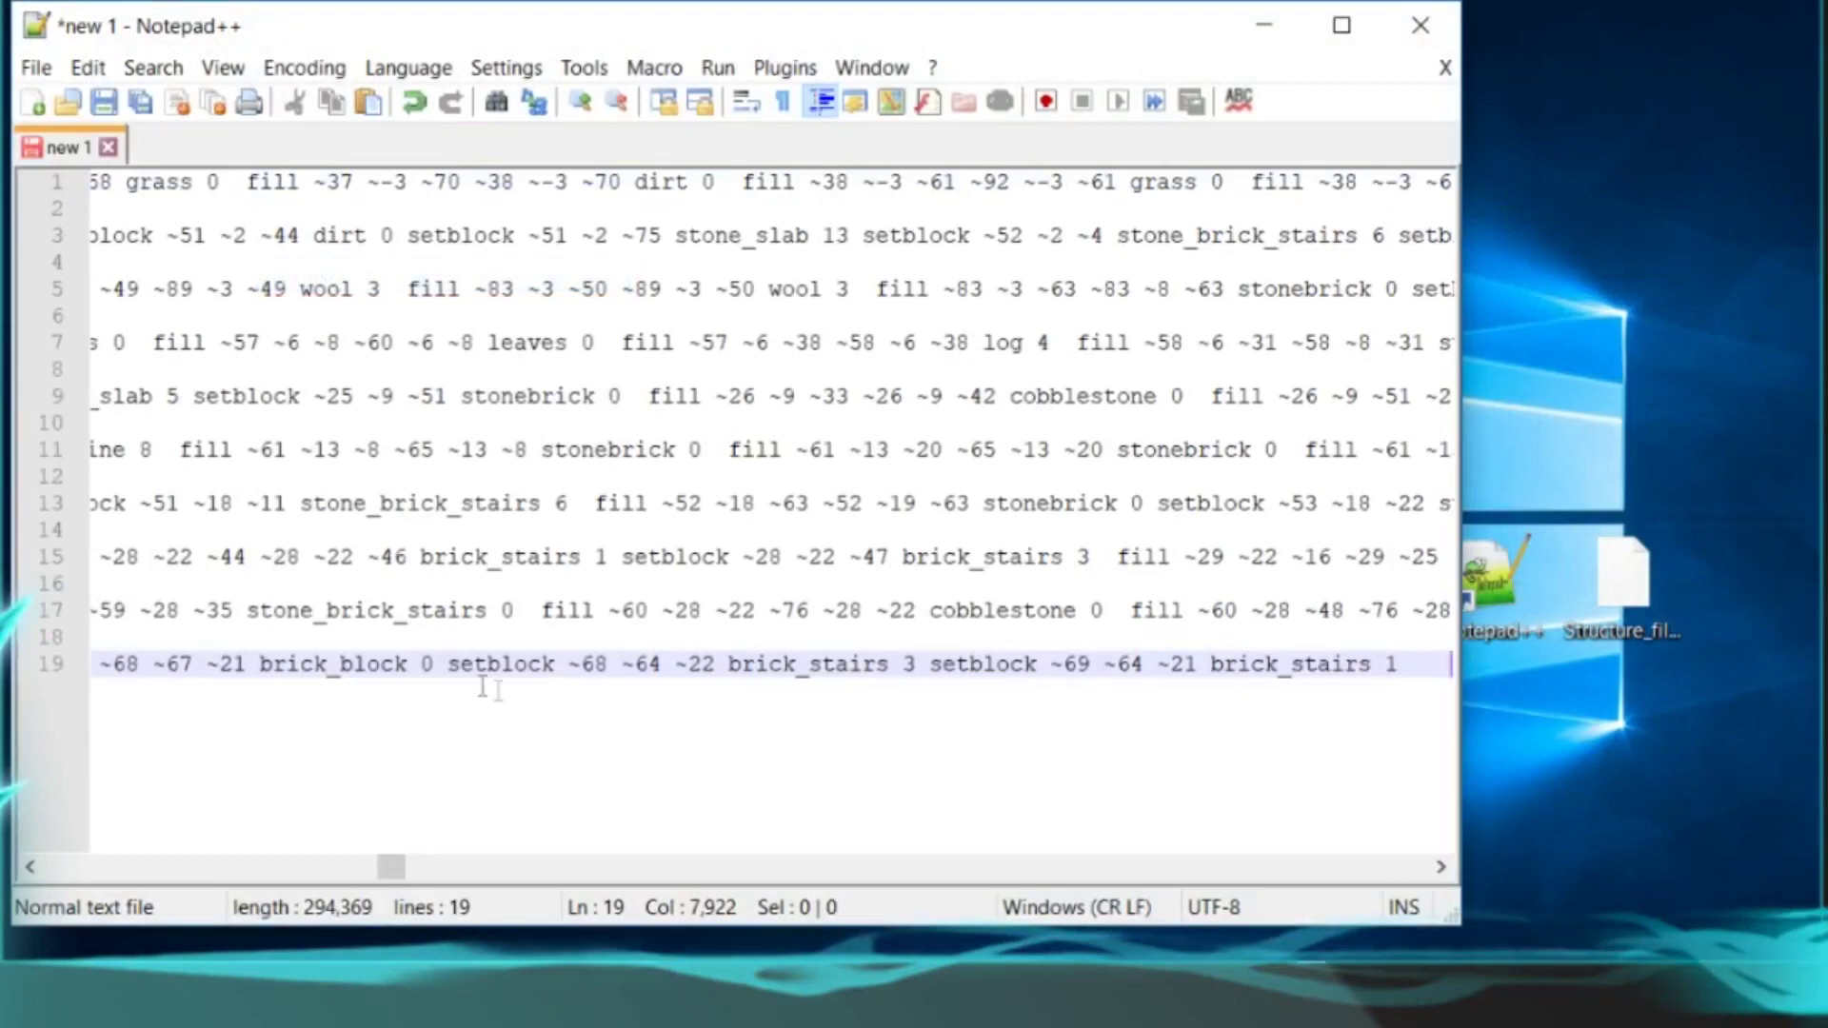
Copy the double-space separator between commands on line 17
left_click_drag(545, 617, 514, 616)
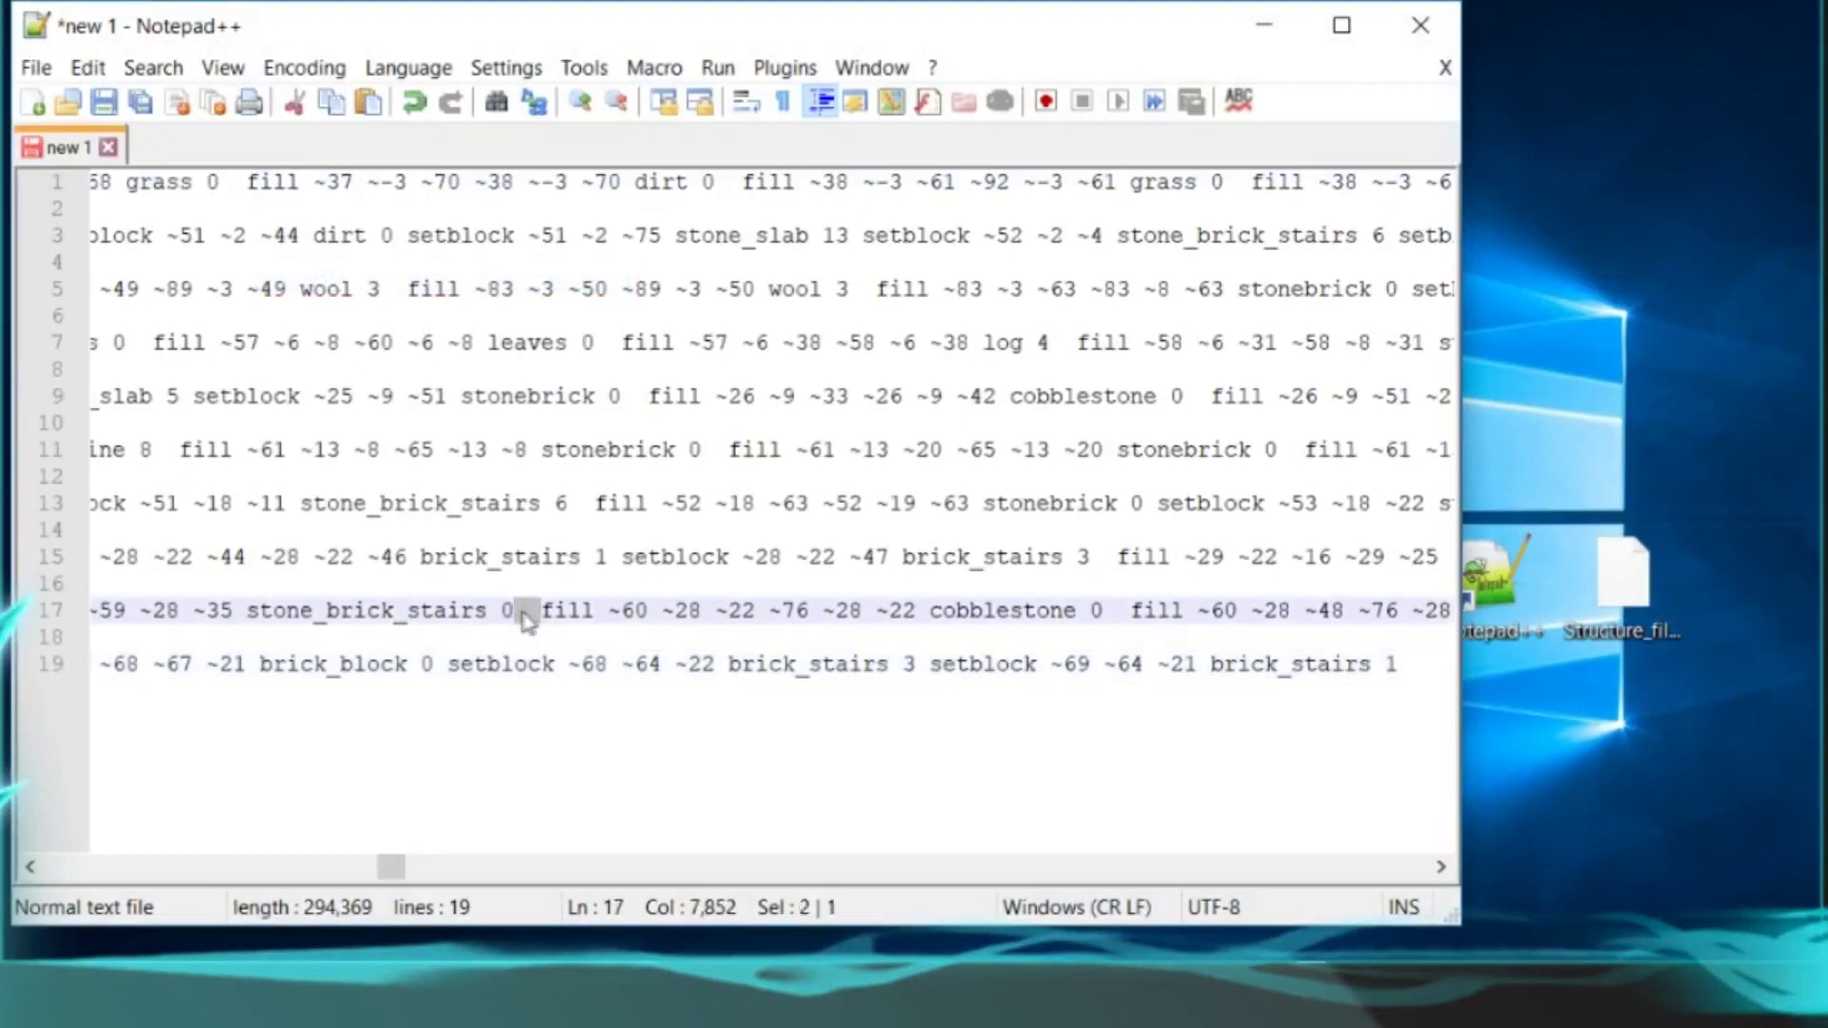
right_click(531, 617)
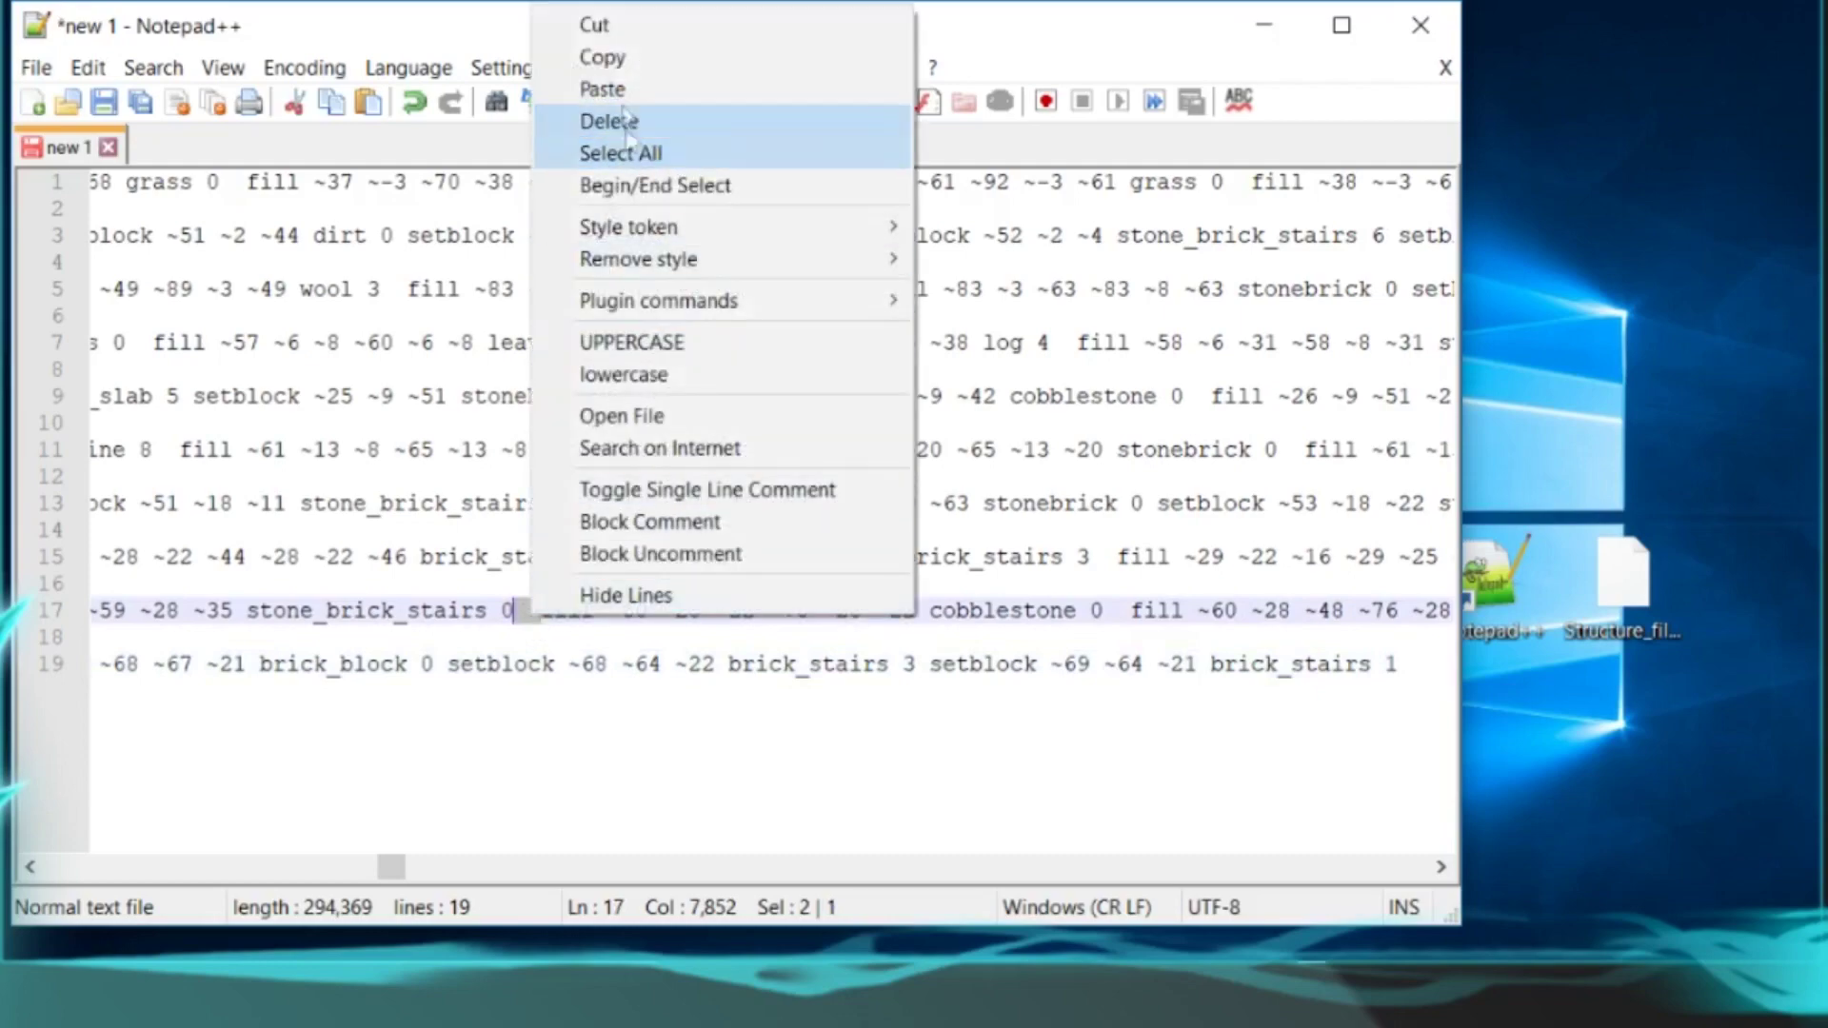
left_click(600, 59)
left_click(152, 67)
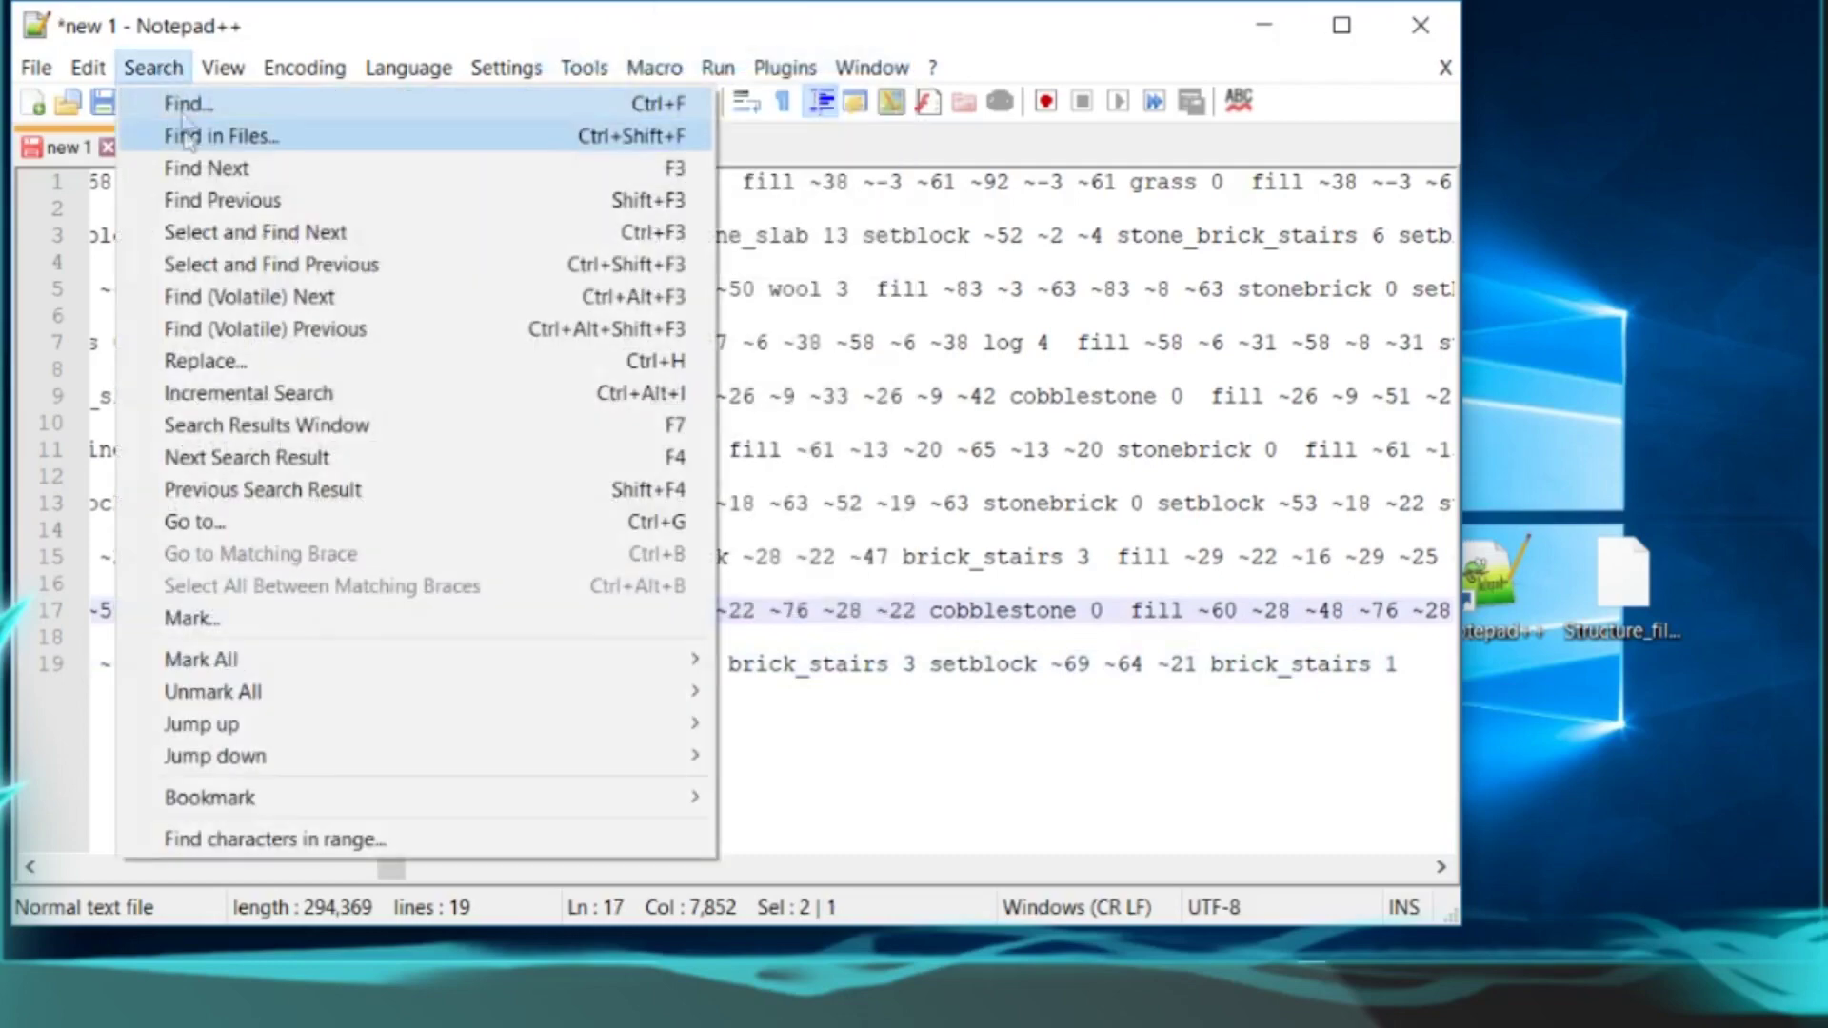
Replace every double-space separator with \n in Extended mode, giving 4,736 lines
left_click(209, 362)
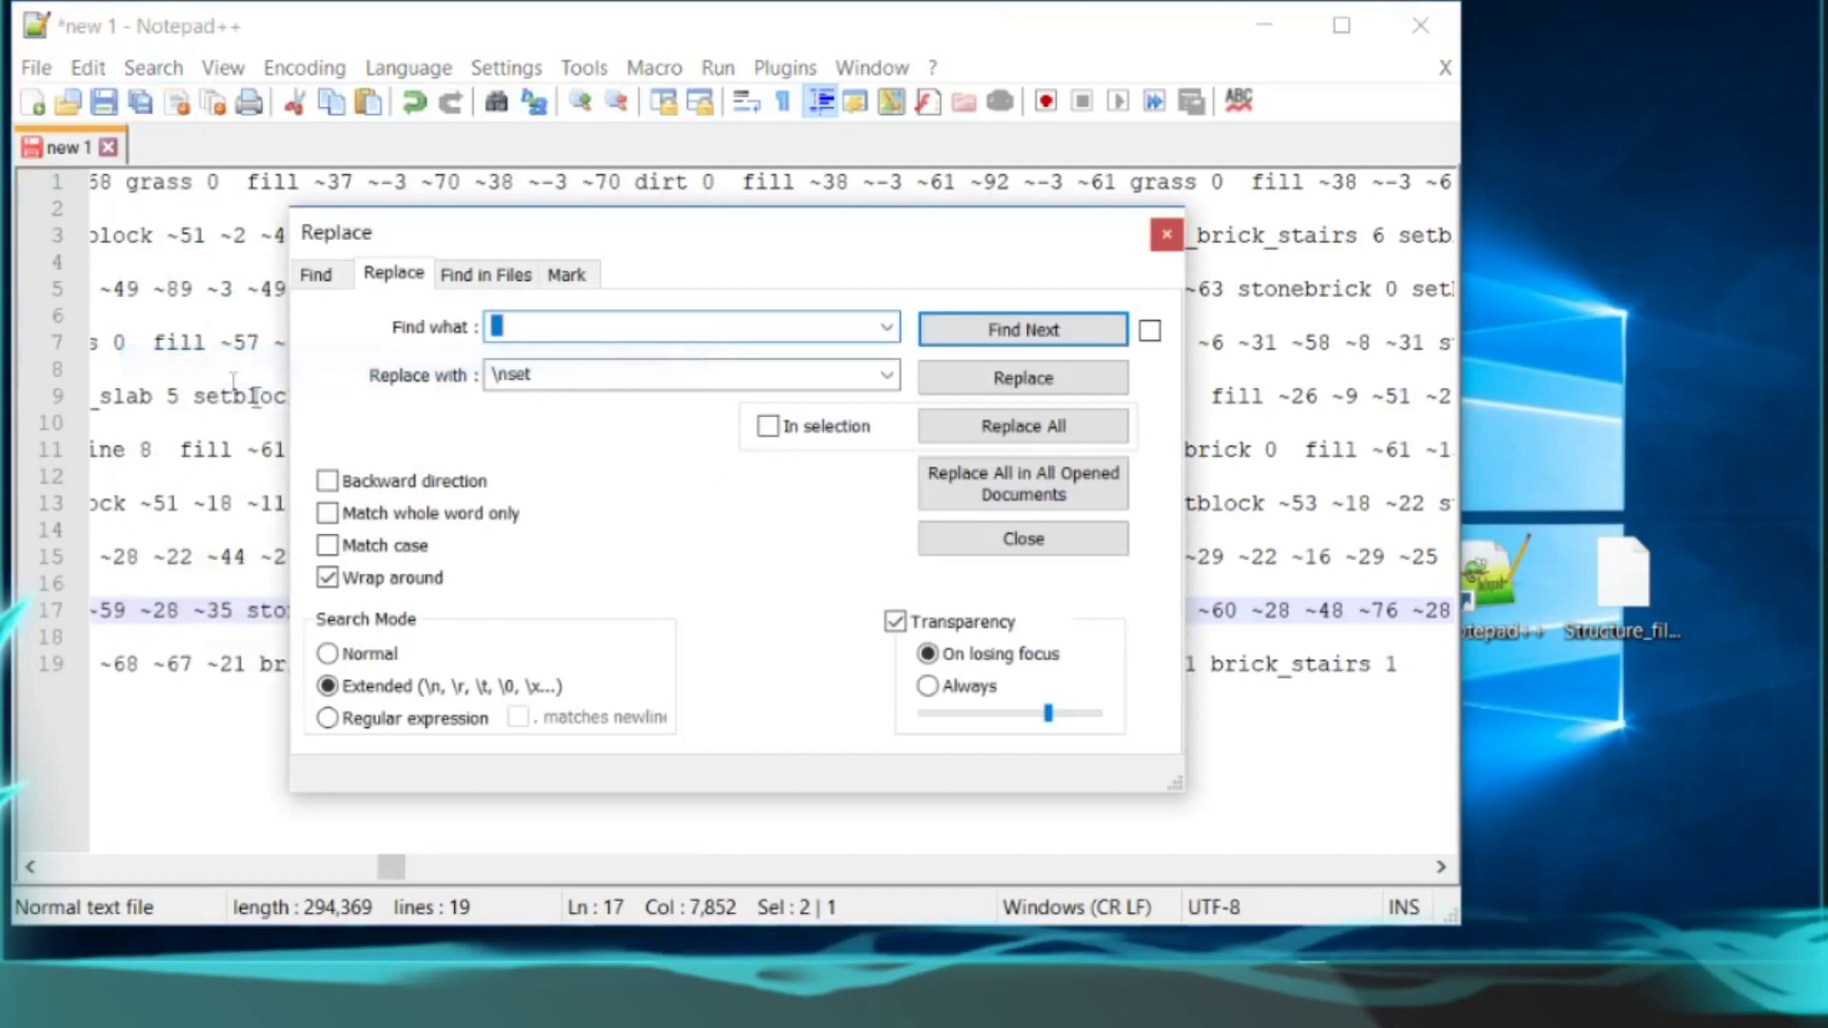
key("Tab")
left_click(560, 379)
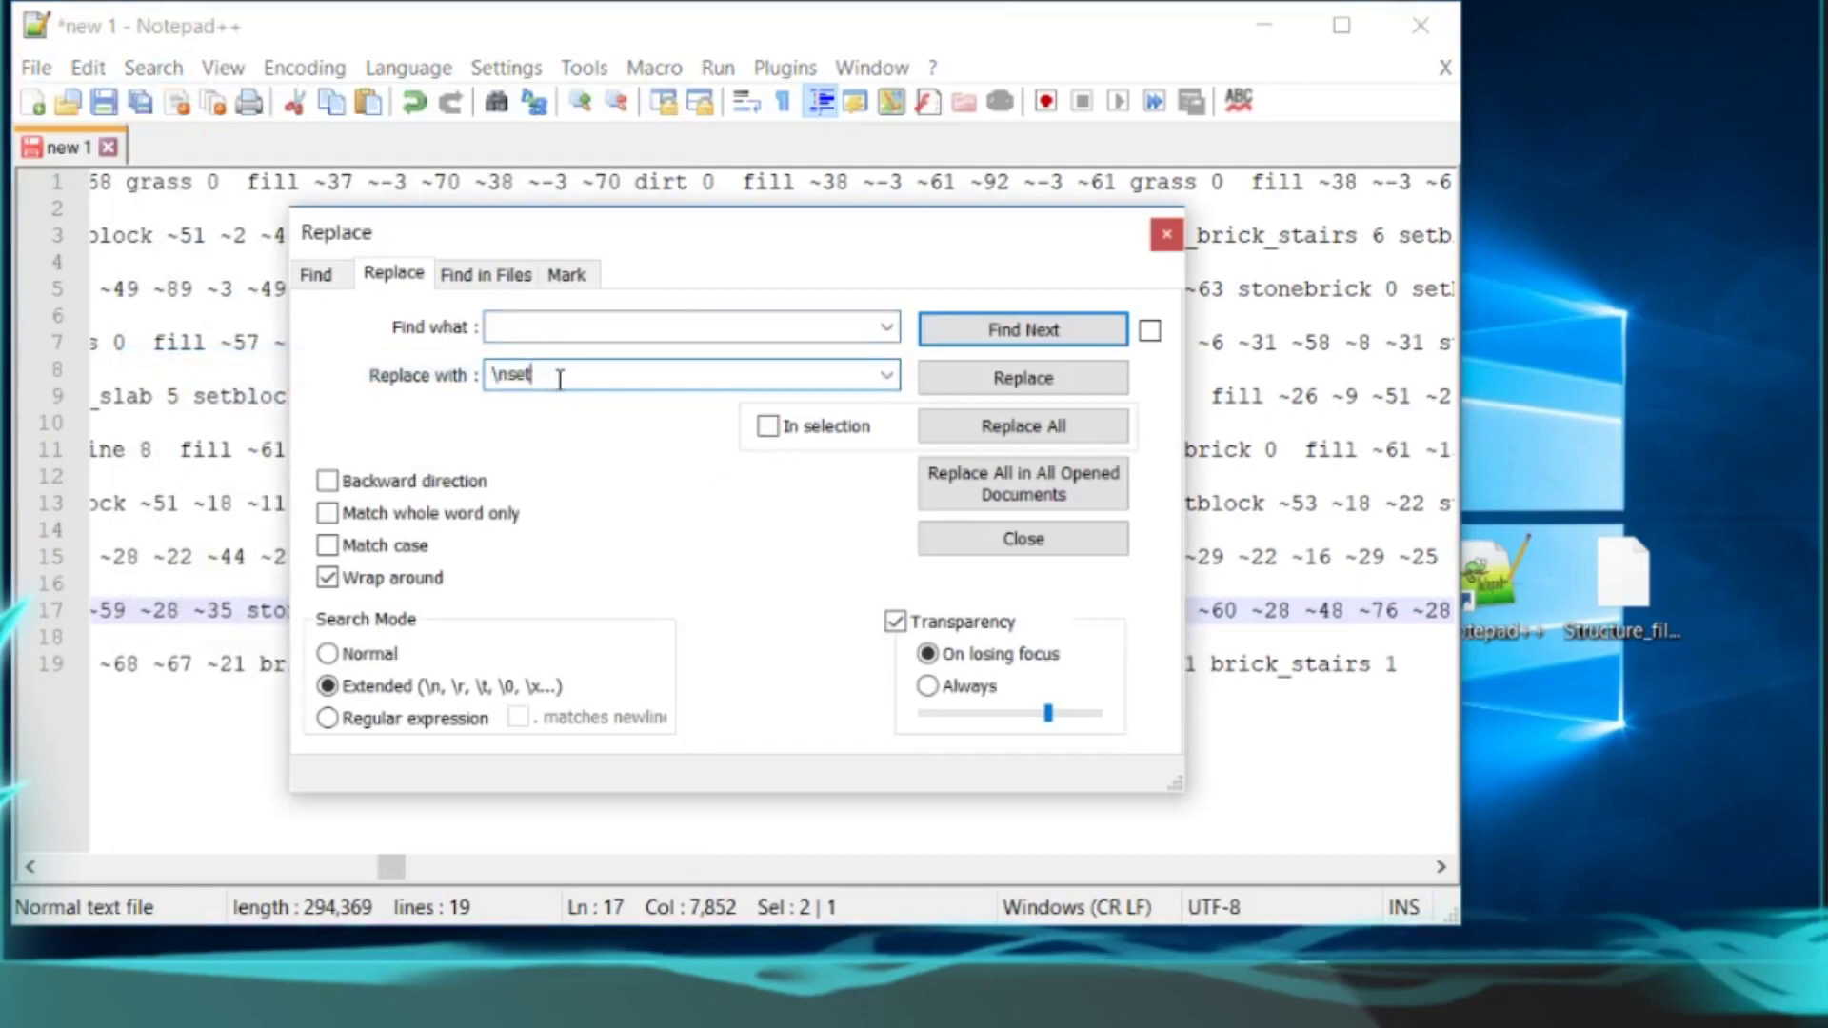
key("BackSpace")
double_click(514, 324)
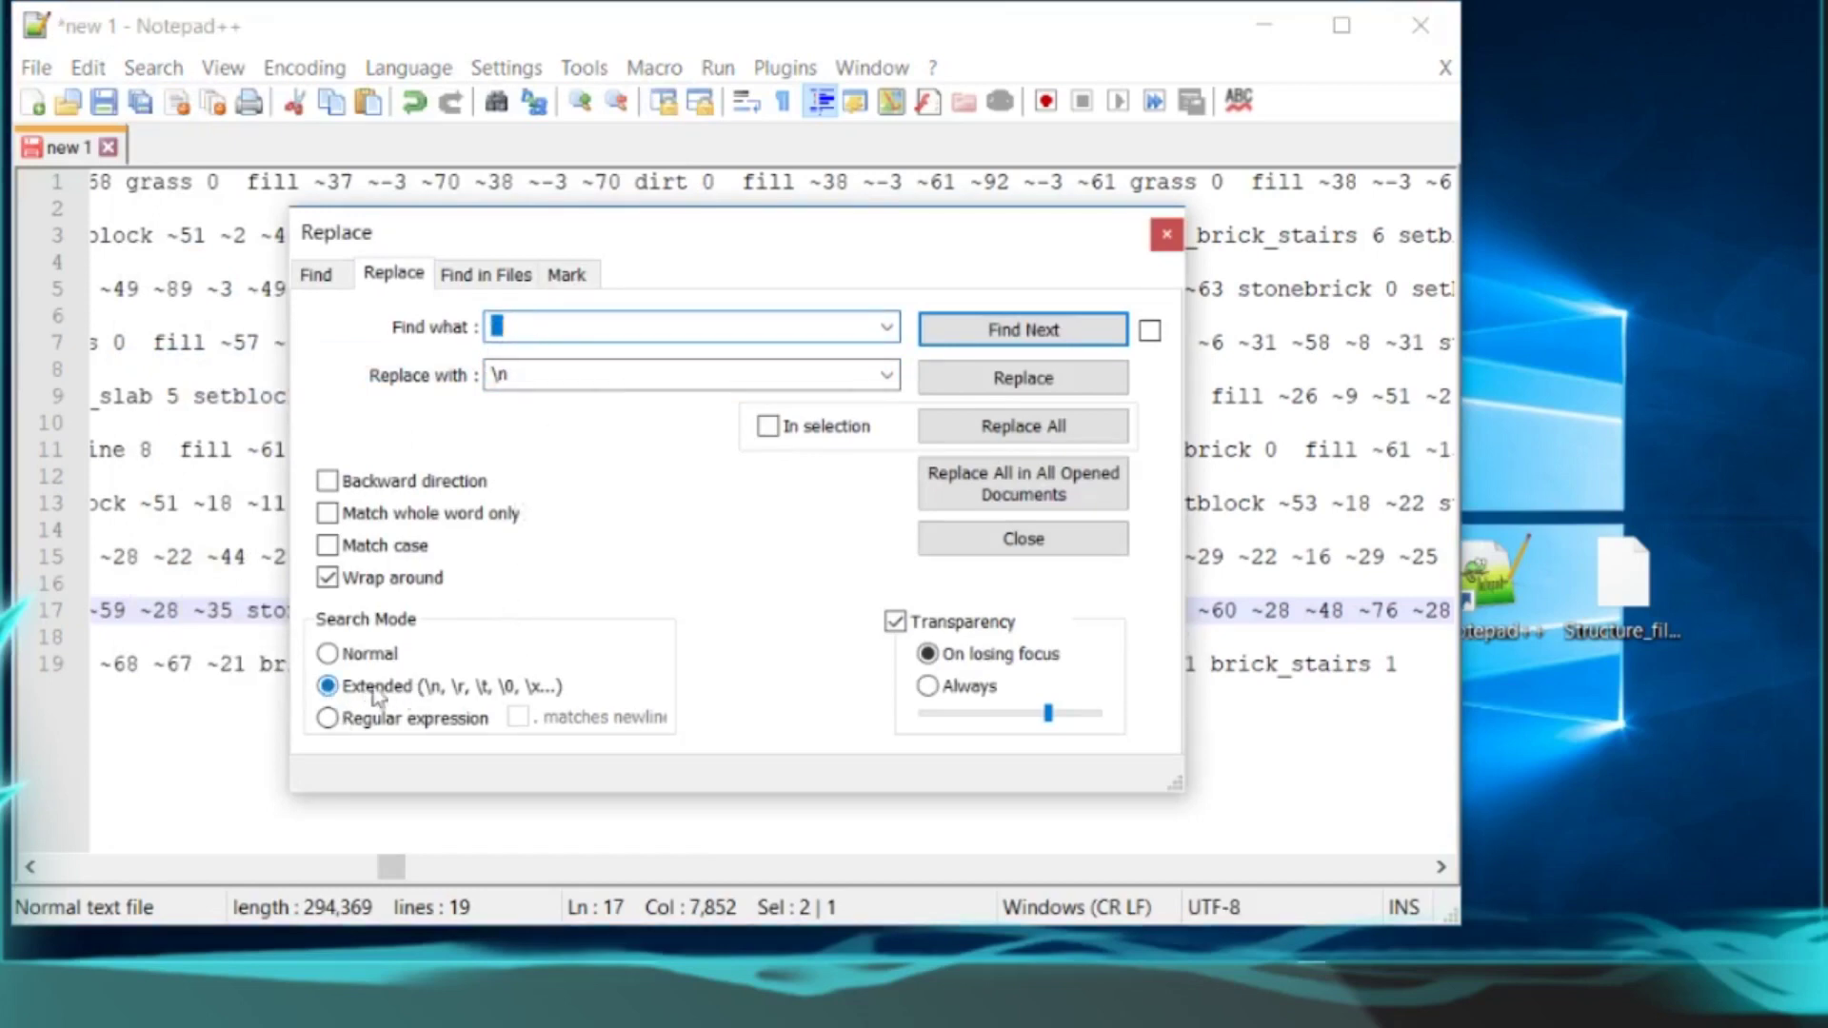
left_click(975, 430)
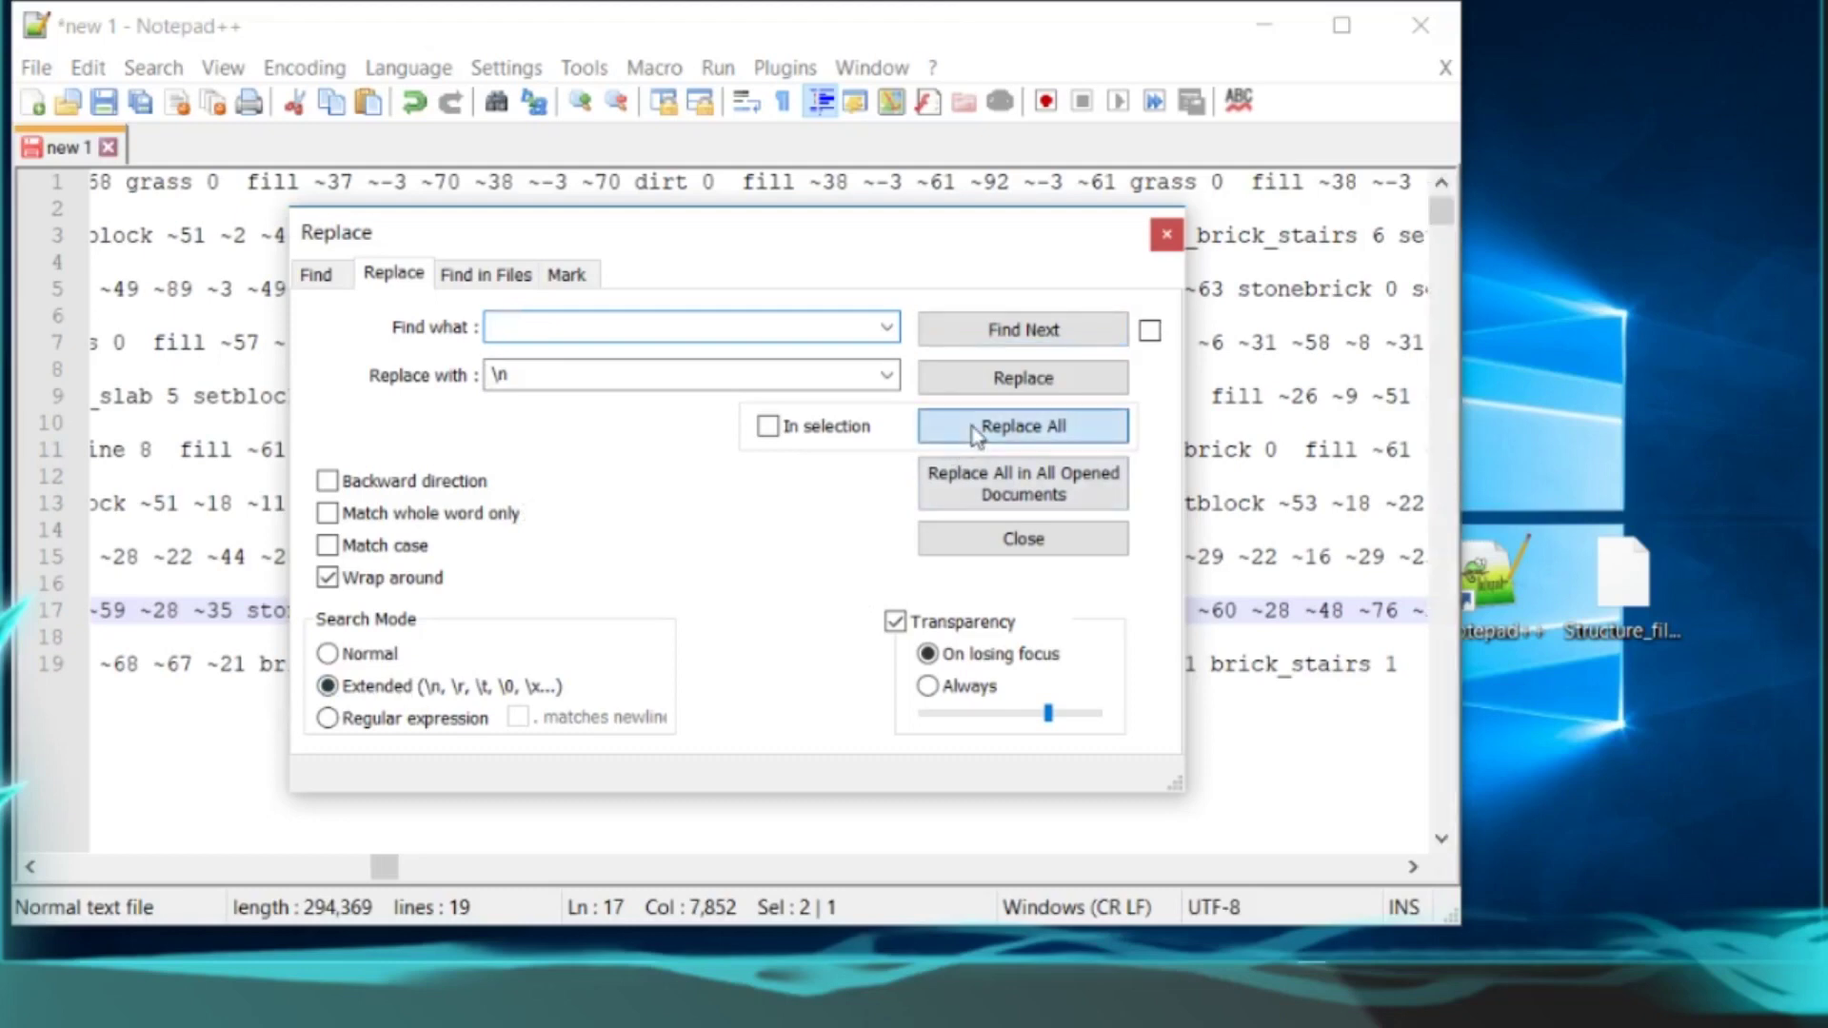
left_click(1167, 236)
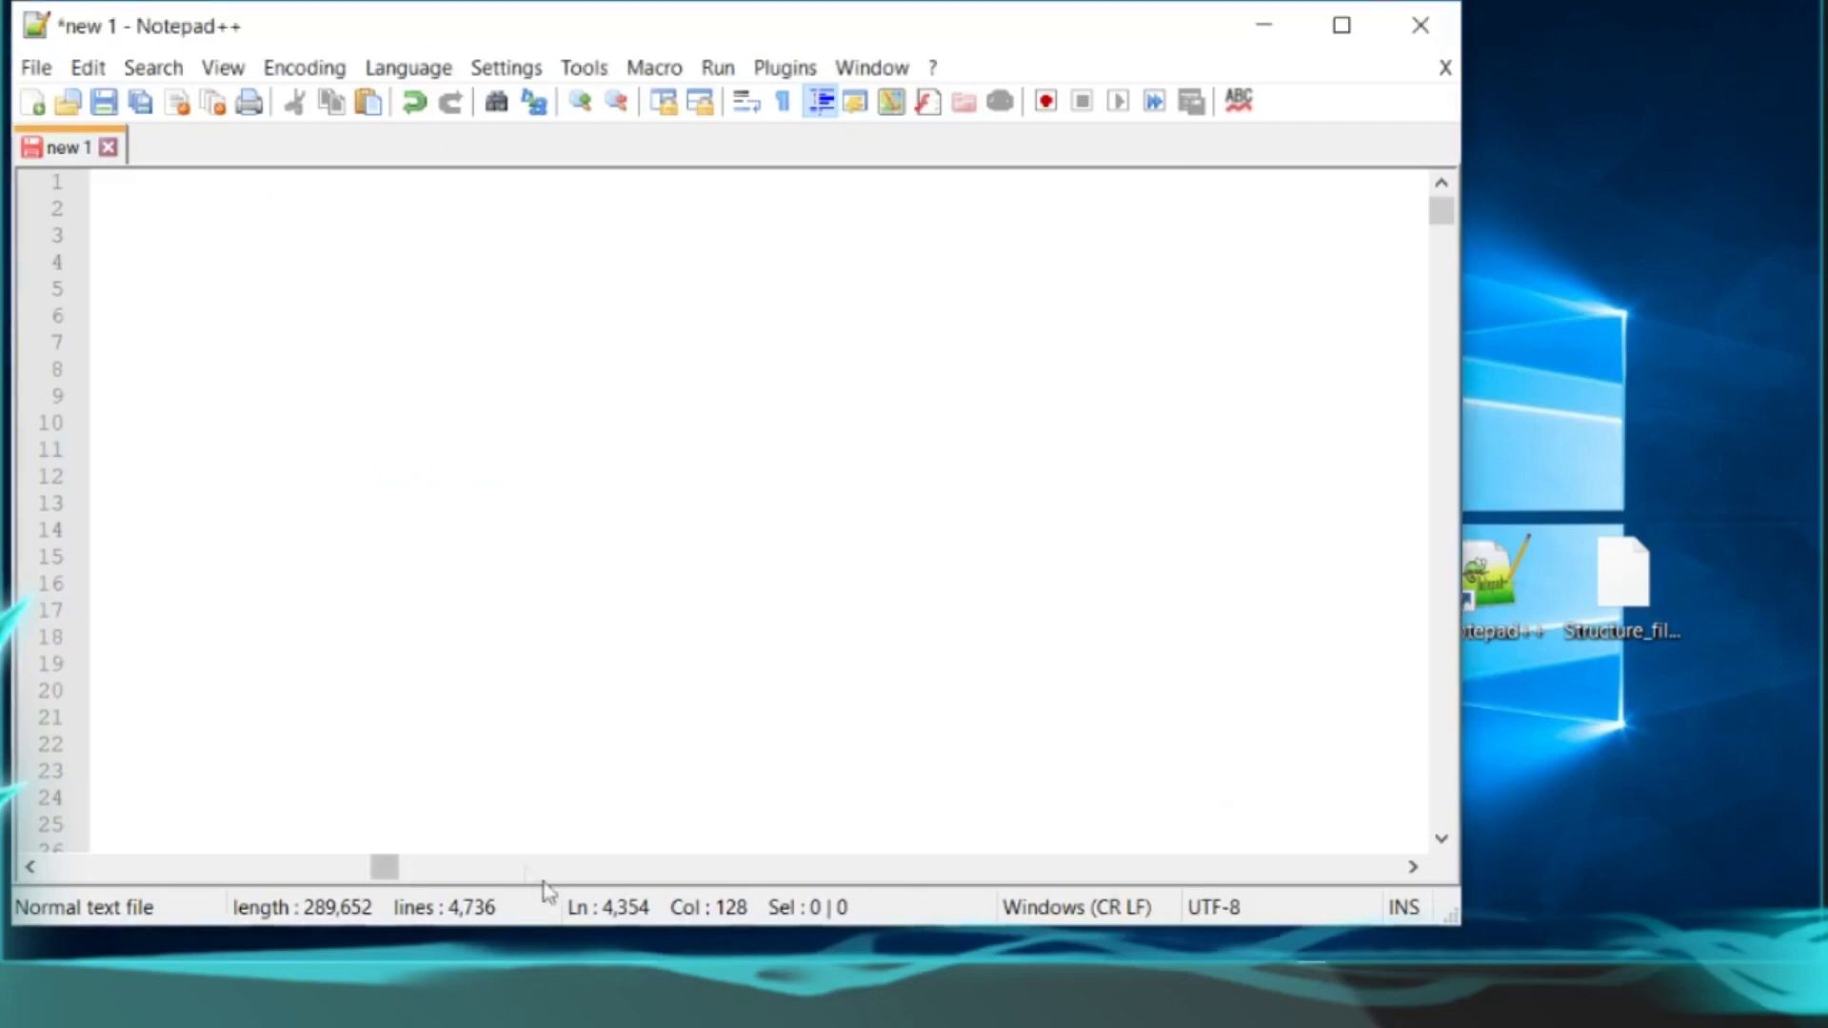
Copy the " set" text joining the fill and setblock commands on line 114
left_click_drag(384, 867, 60, 867)
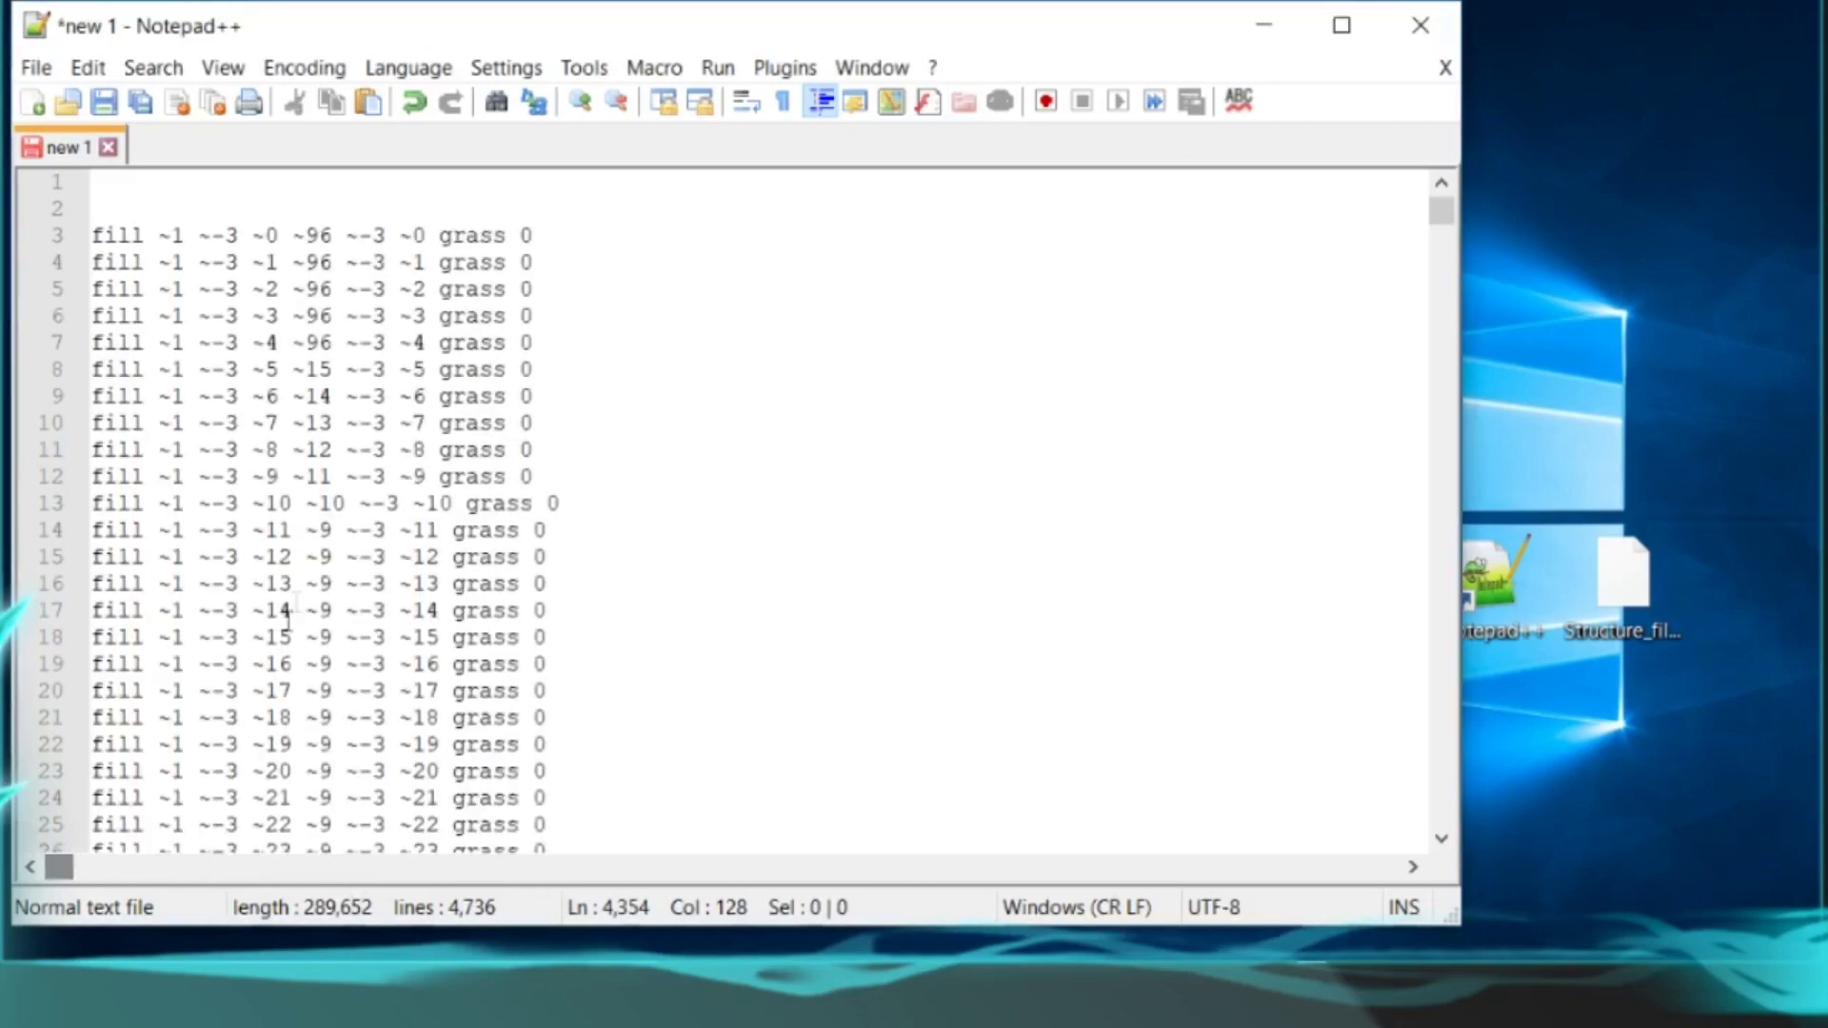
scroll(315, 554, "down", 20)
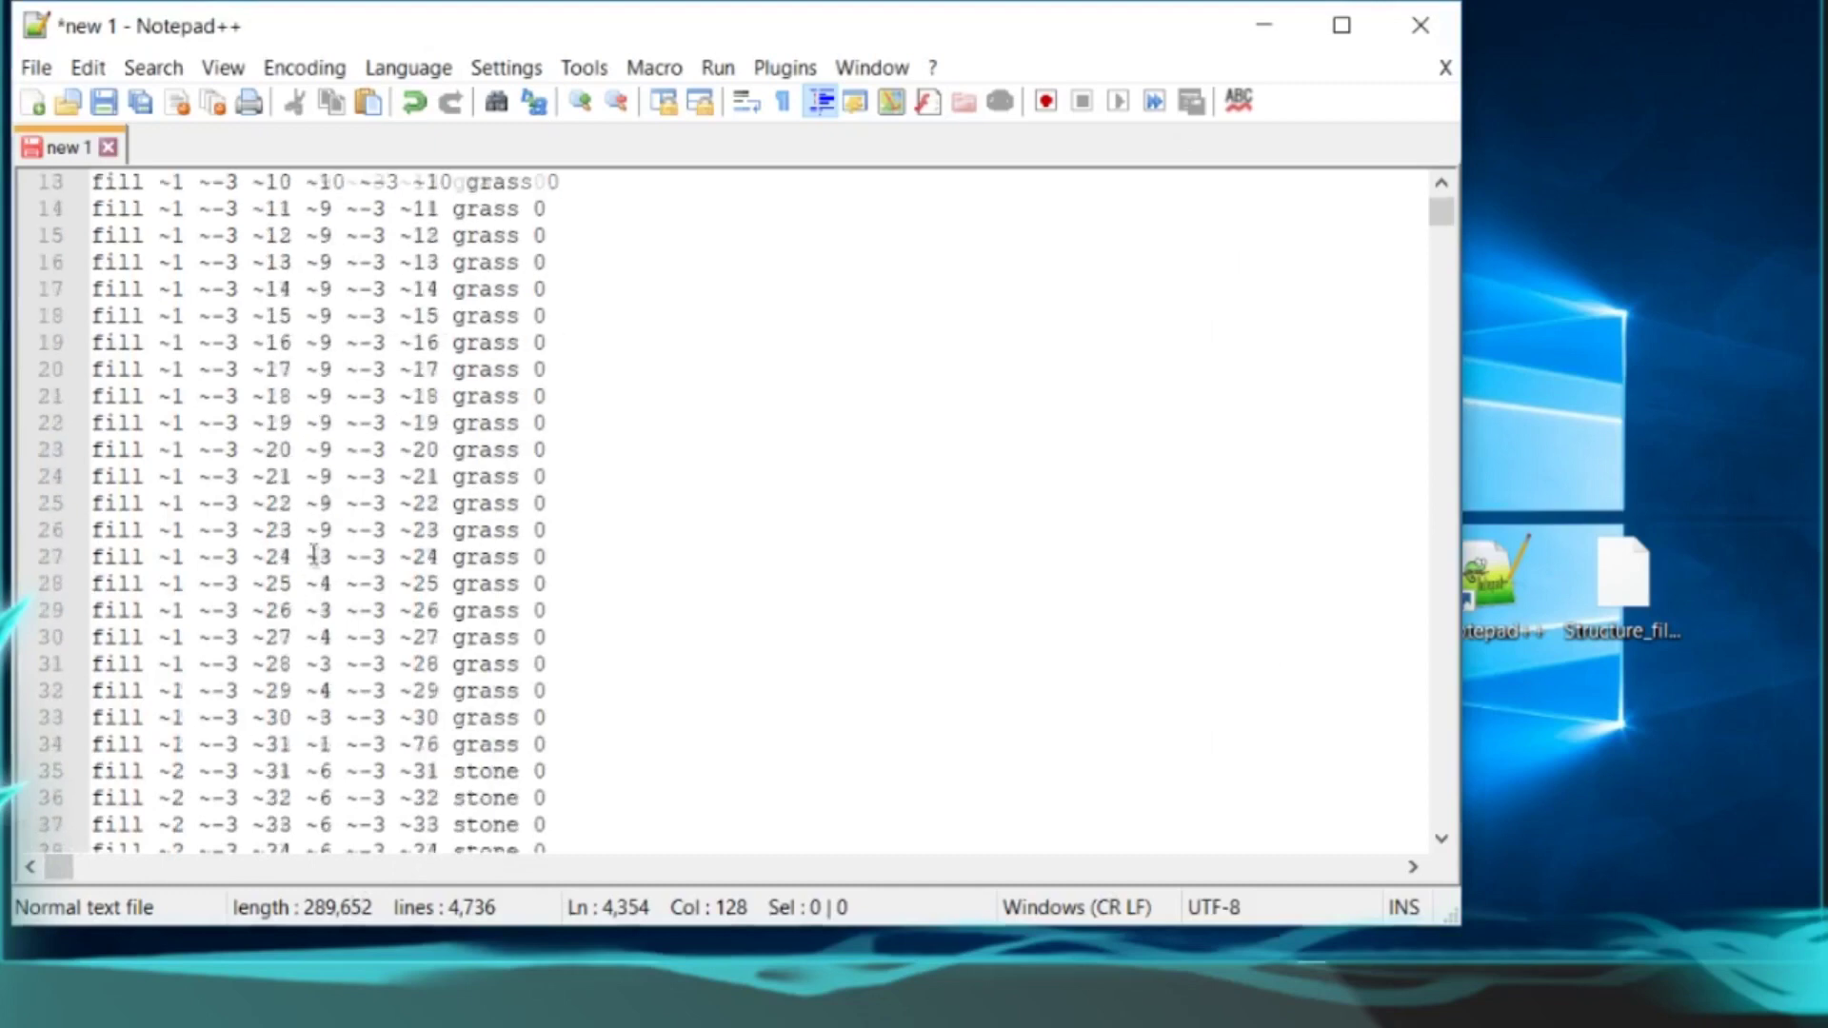
scroll(431, 677, "down", 7)
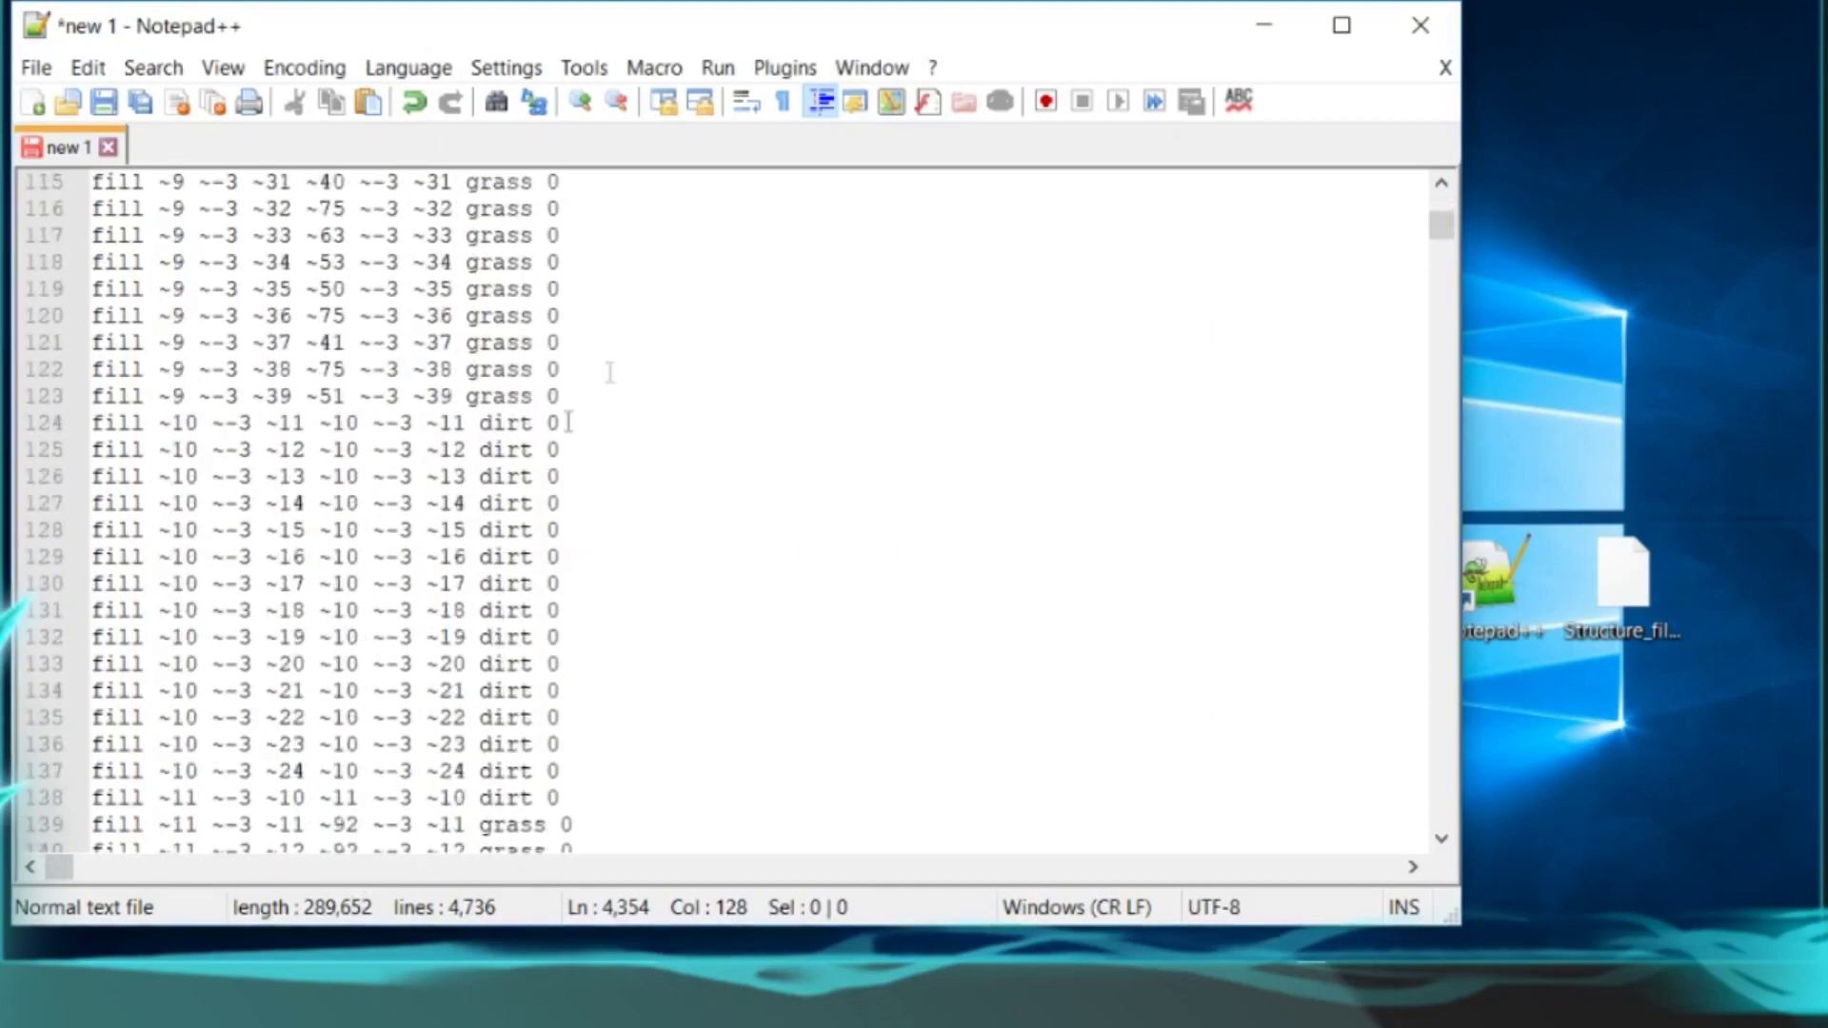
scroll(568, 420, "up", 4)
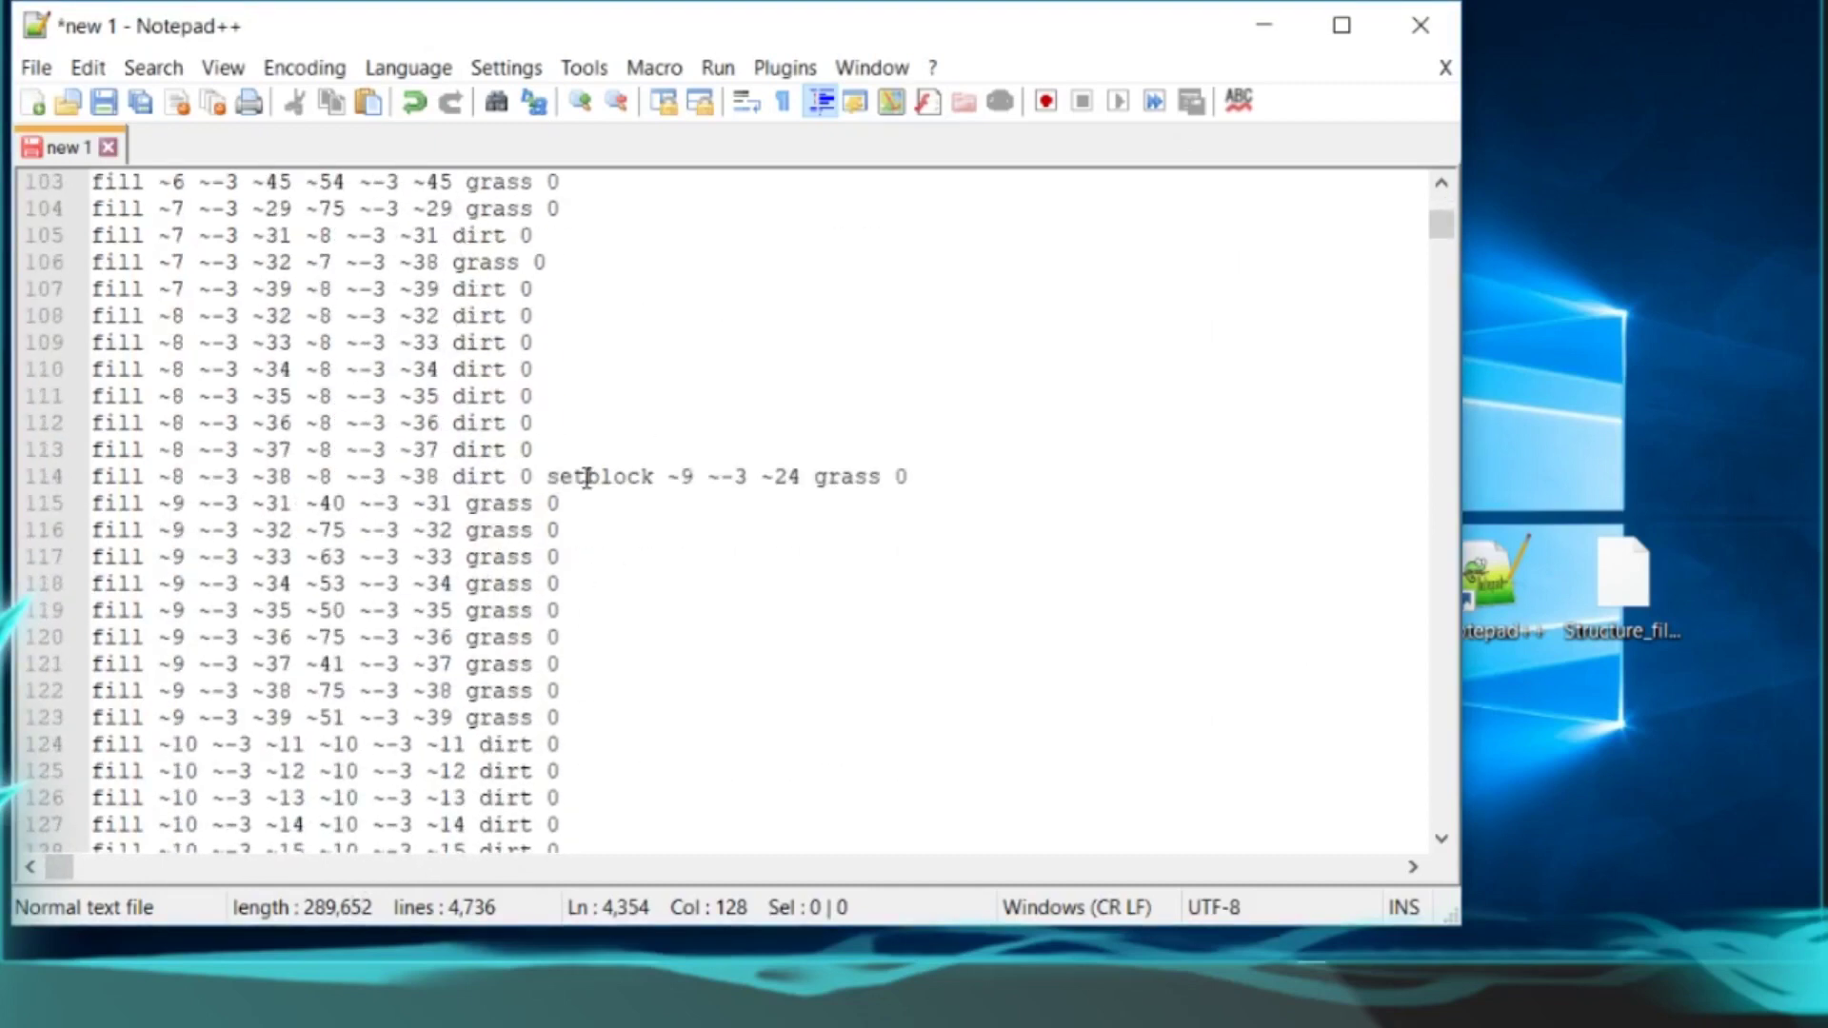
left_click_drag(588, 477, 533, 477)
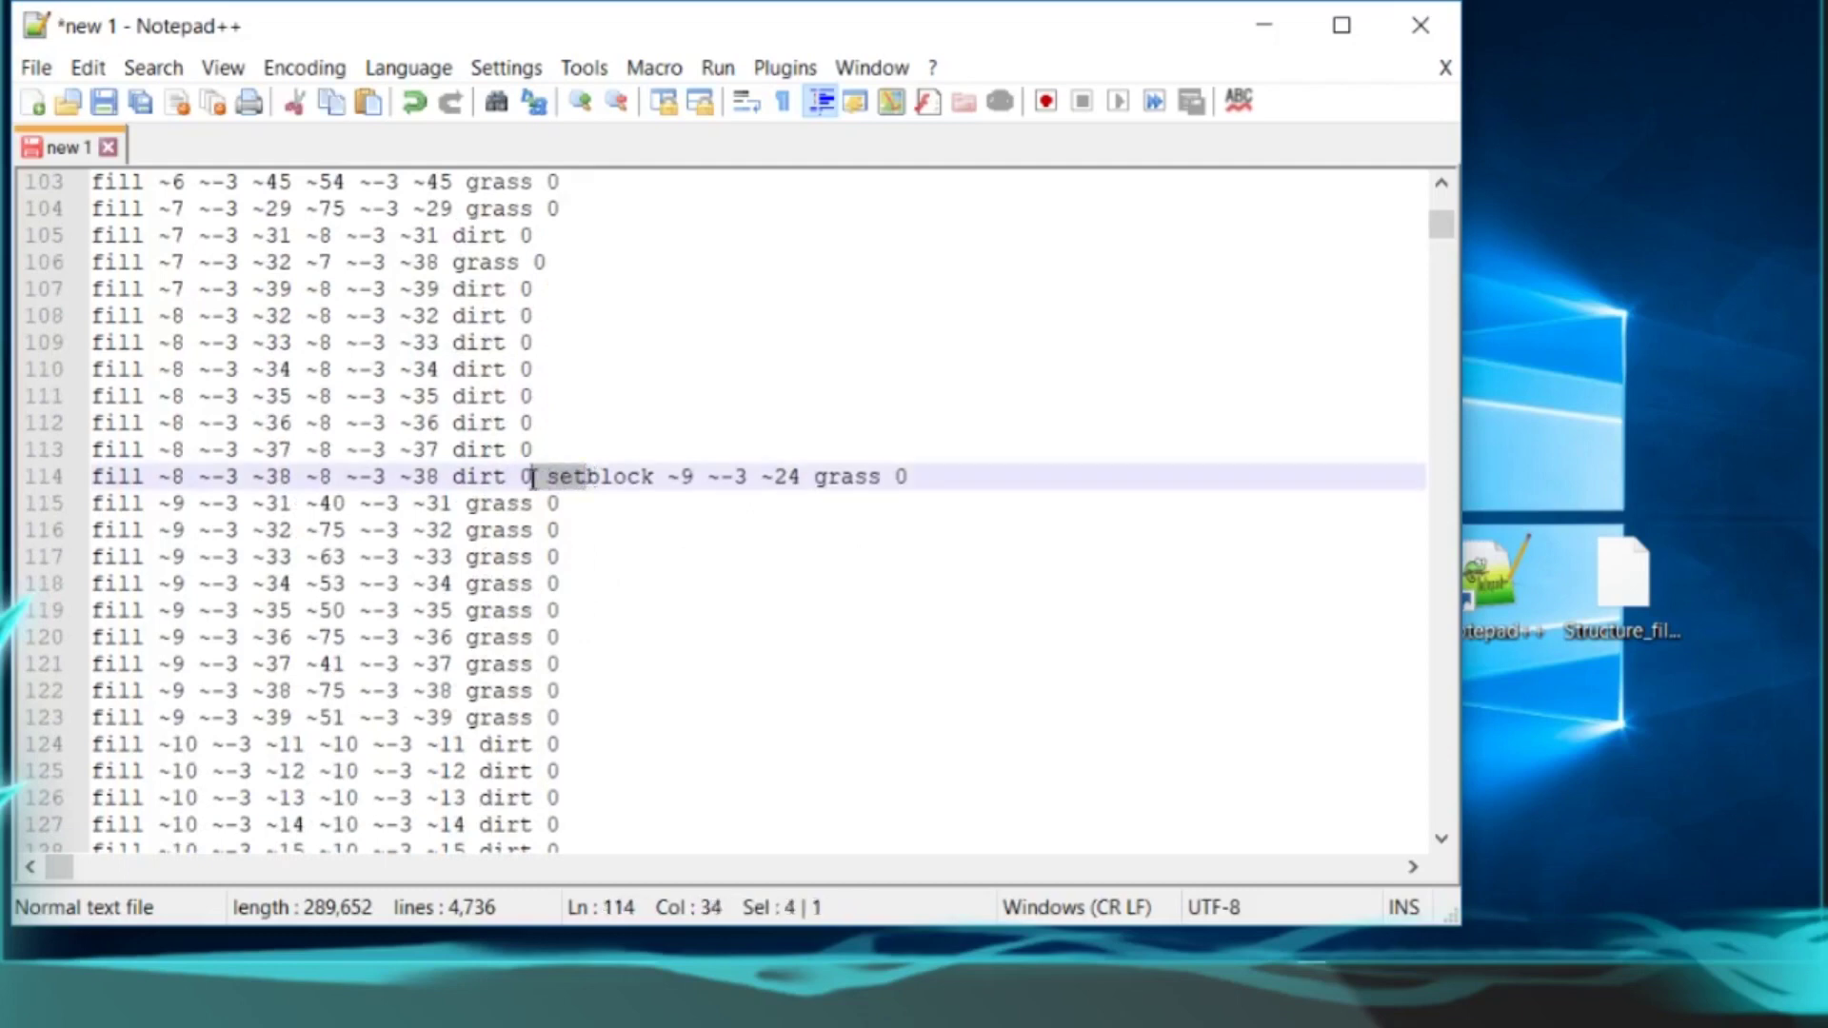
right_click(537, 485)
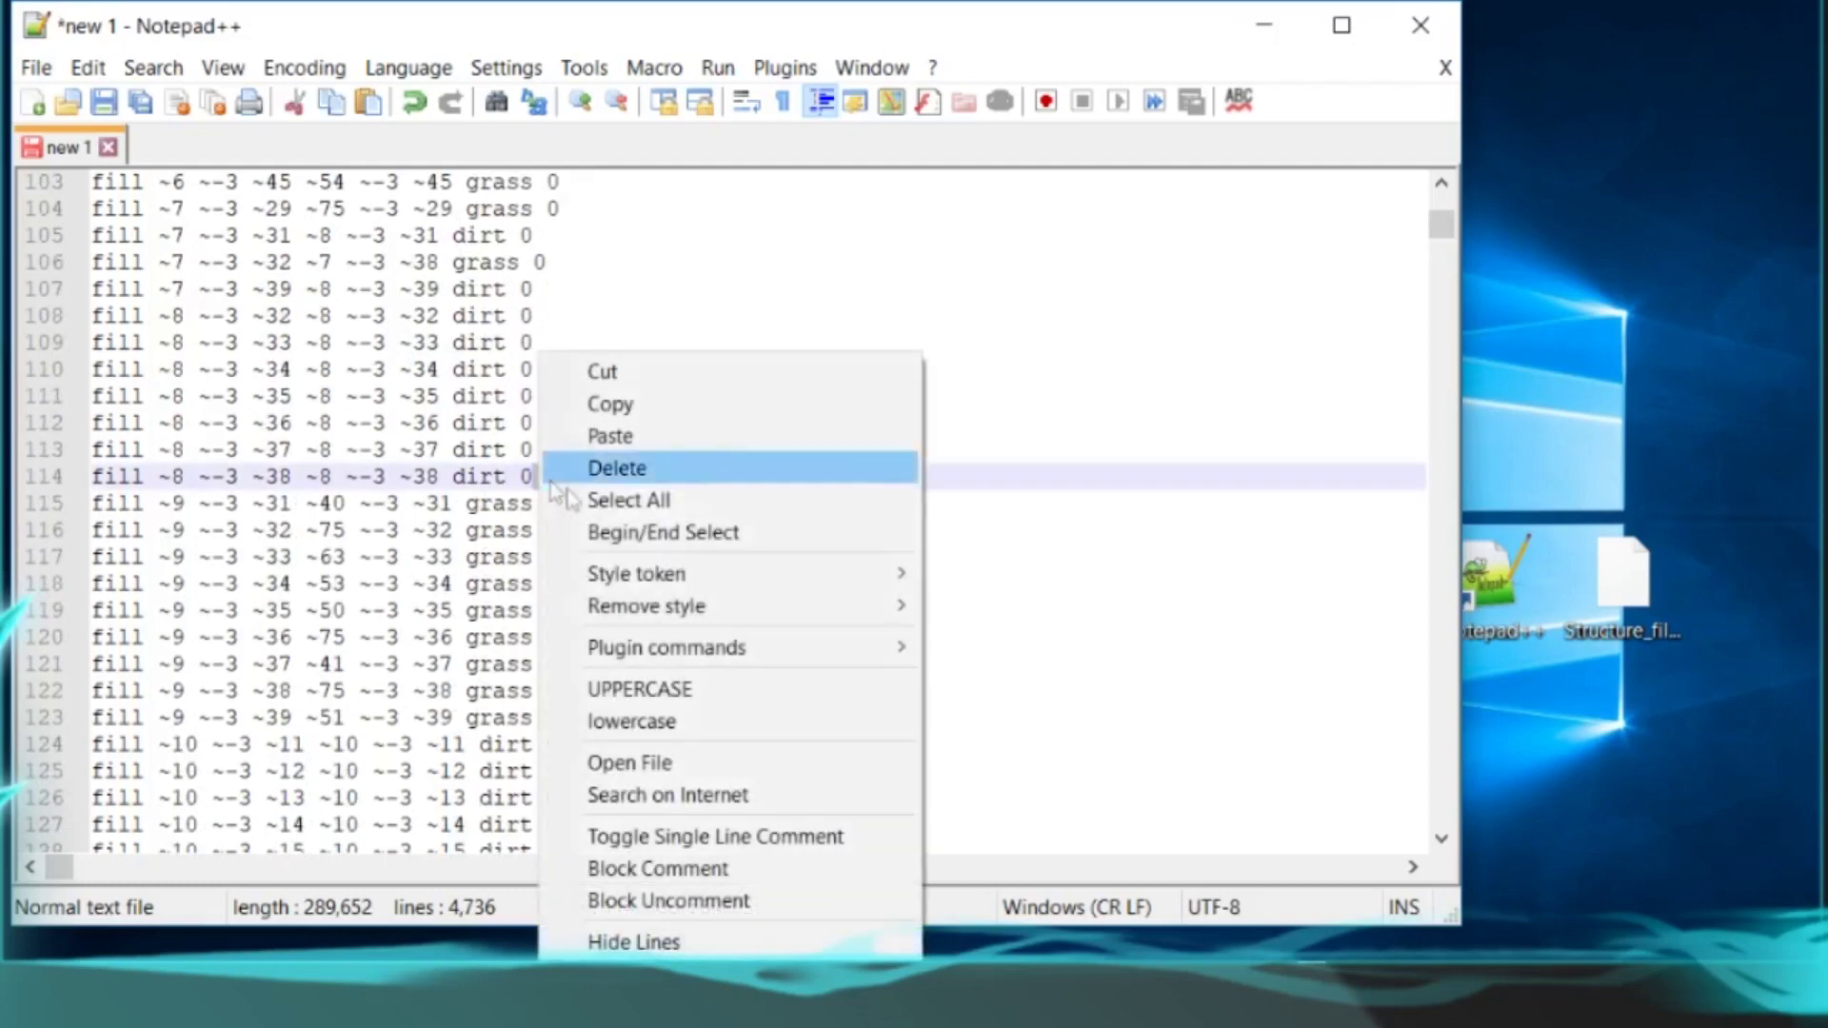
left_click(617, 404)
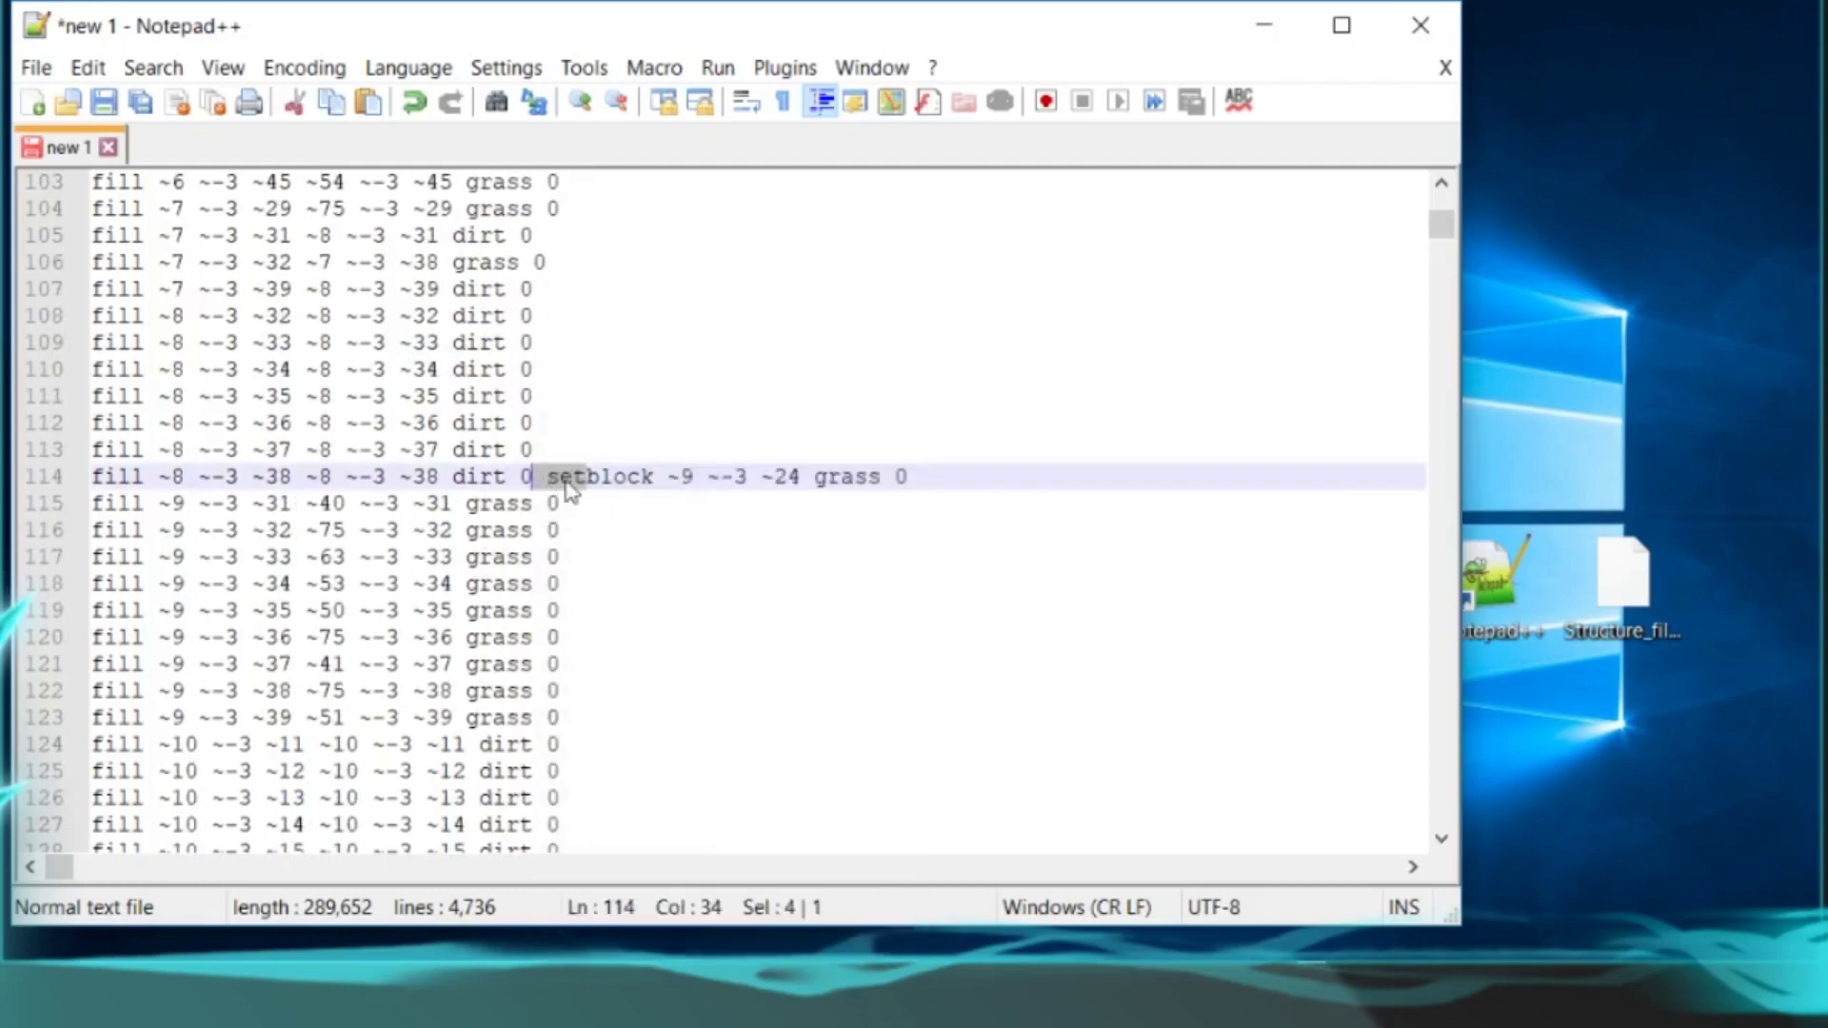
Replace every " set" with \nset in Extended mode, putting 2845 setblock commands on their own lines
left_click(152, 67)
left_click(181, 361)
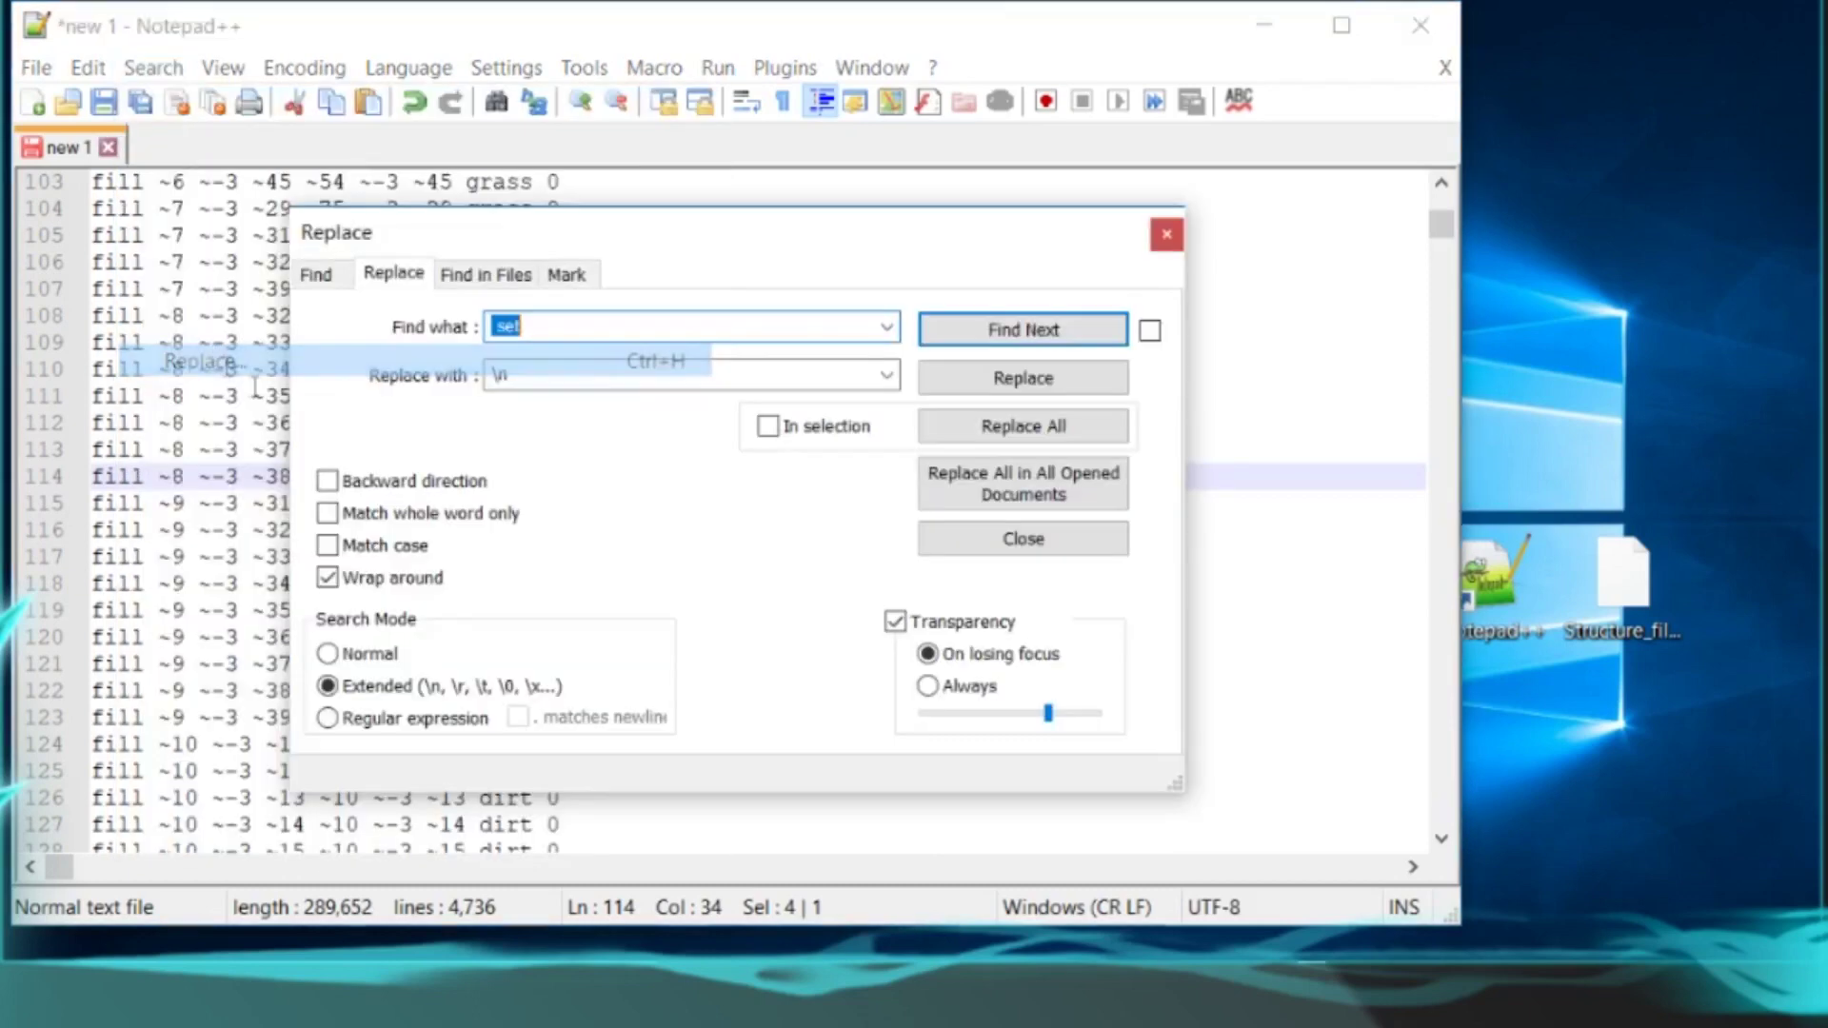
double_click(524, 376)
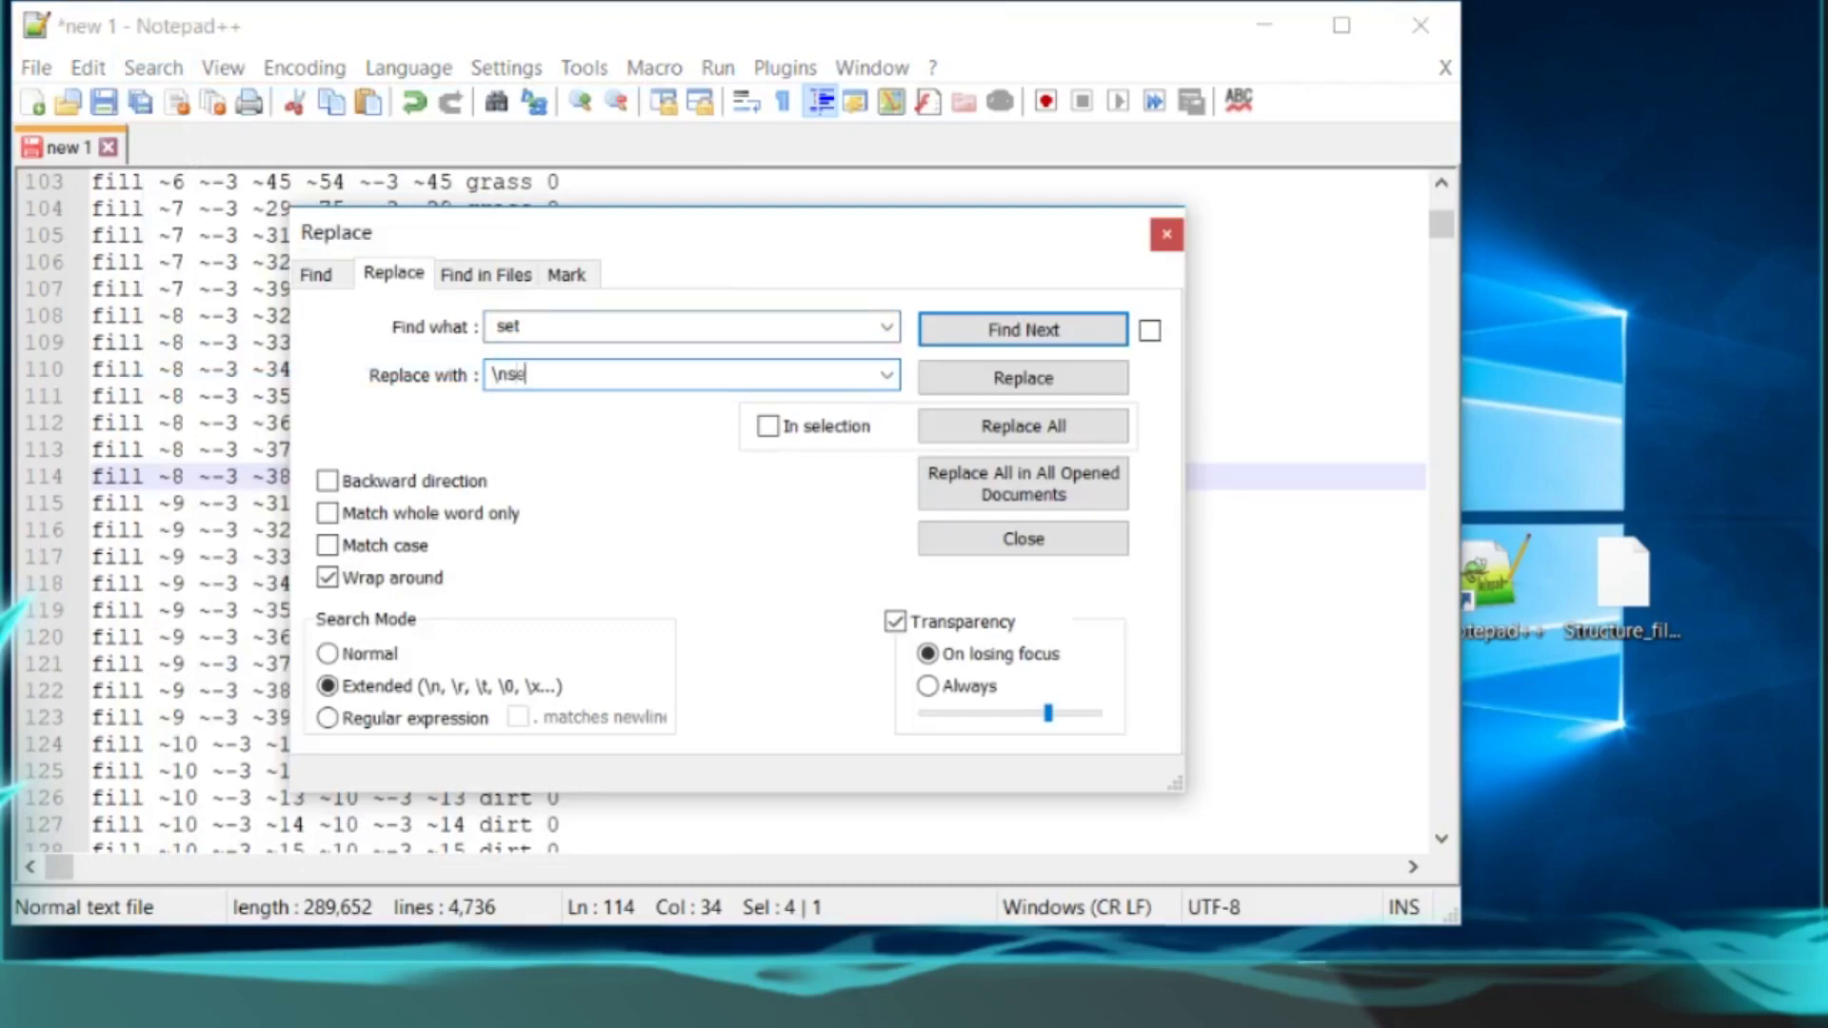
left_click(985, 429)
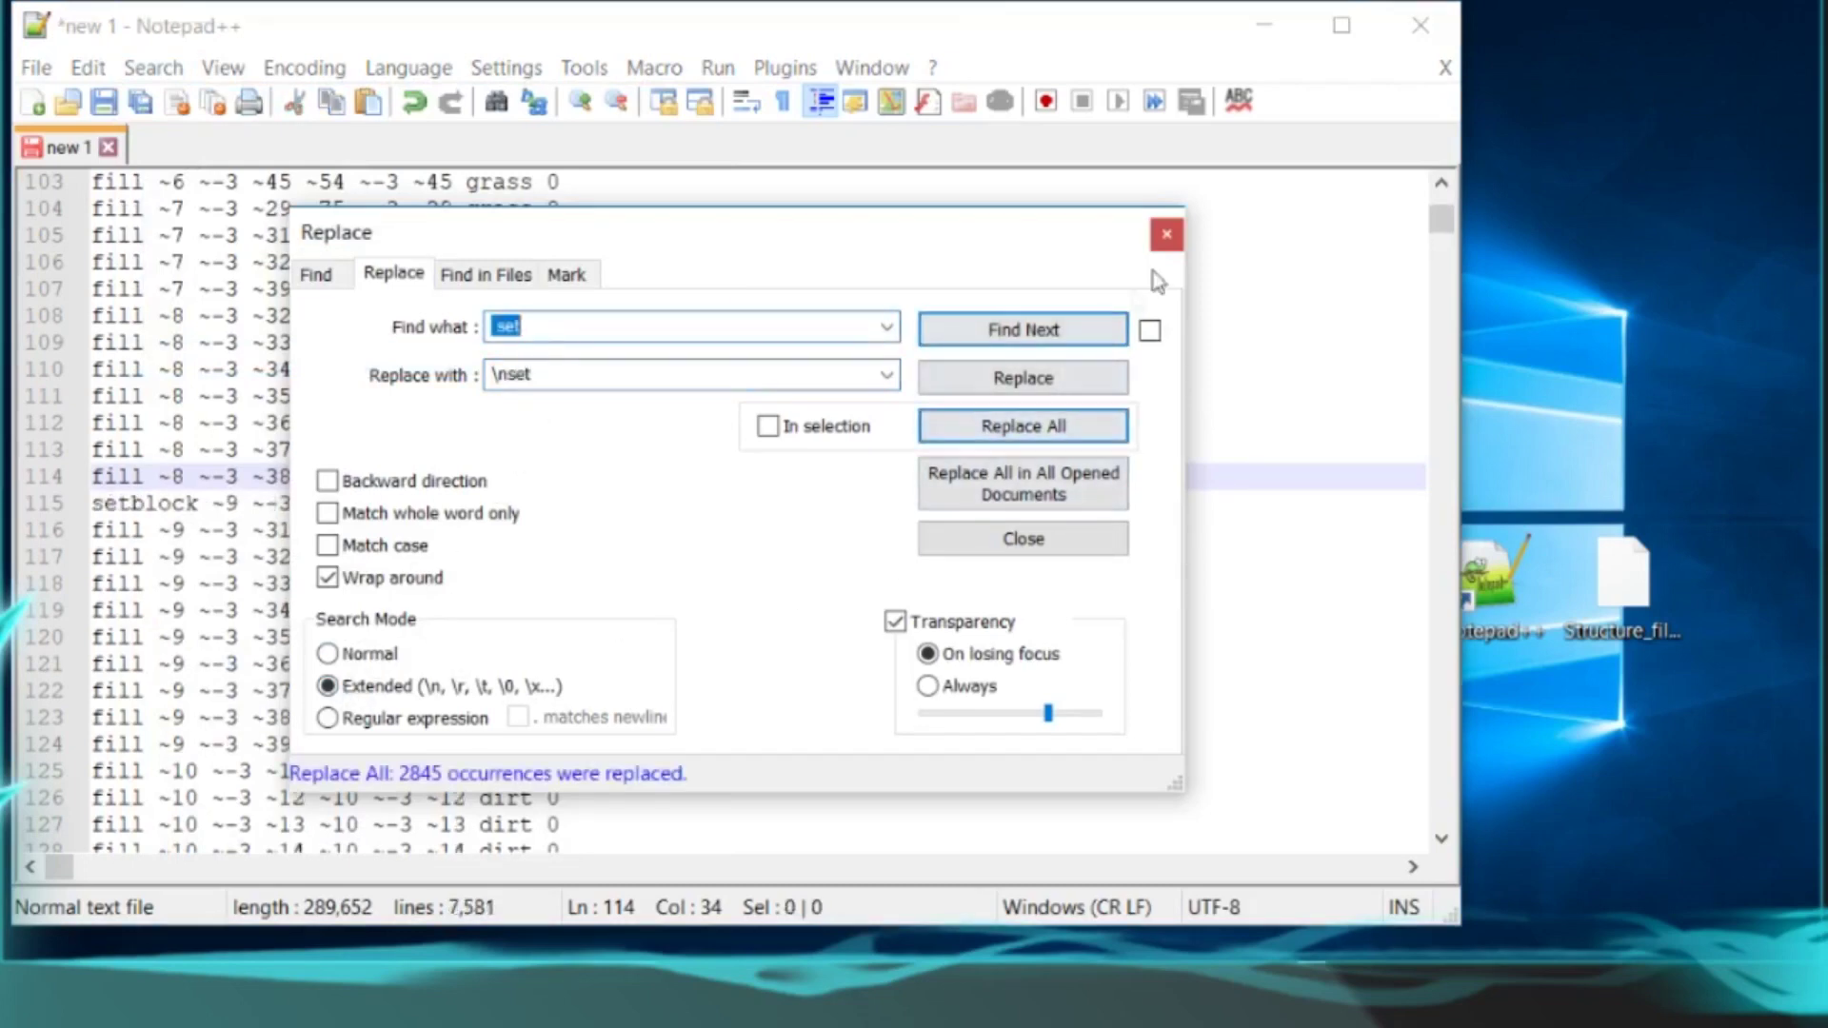
left_click(1166, 234)
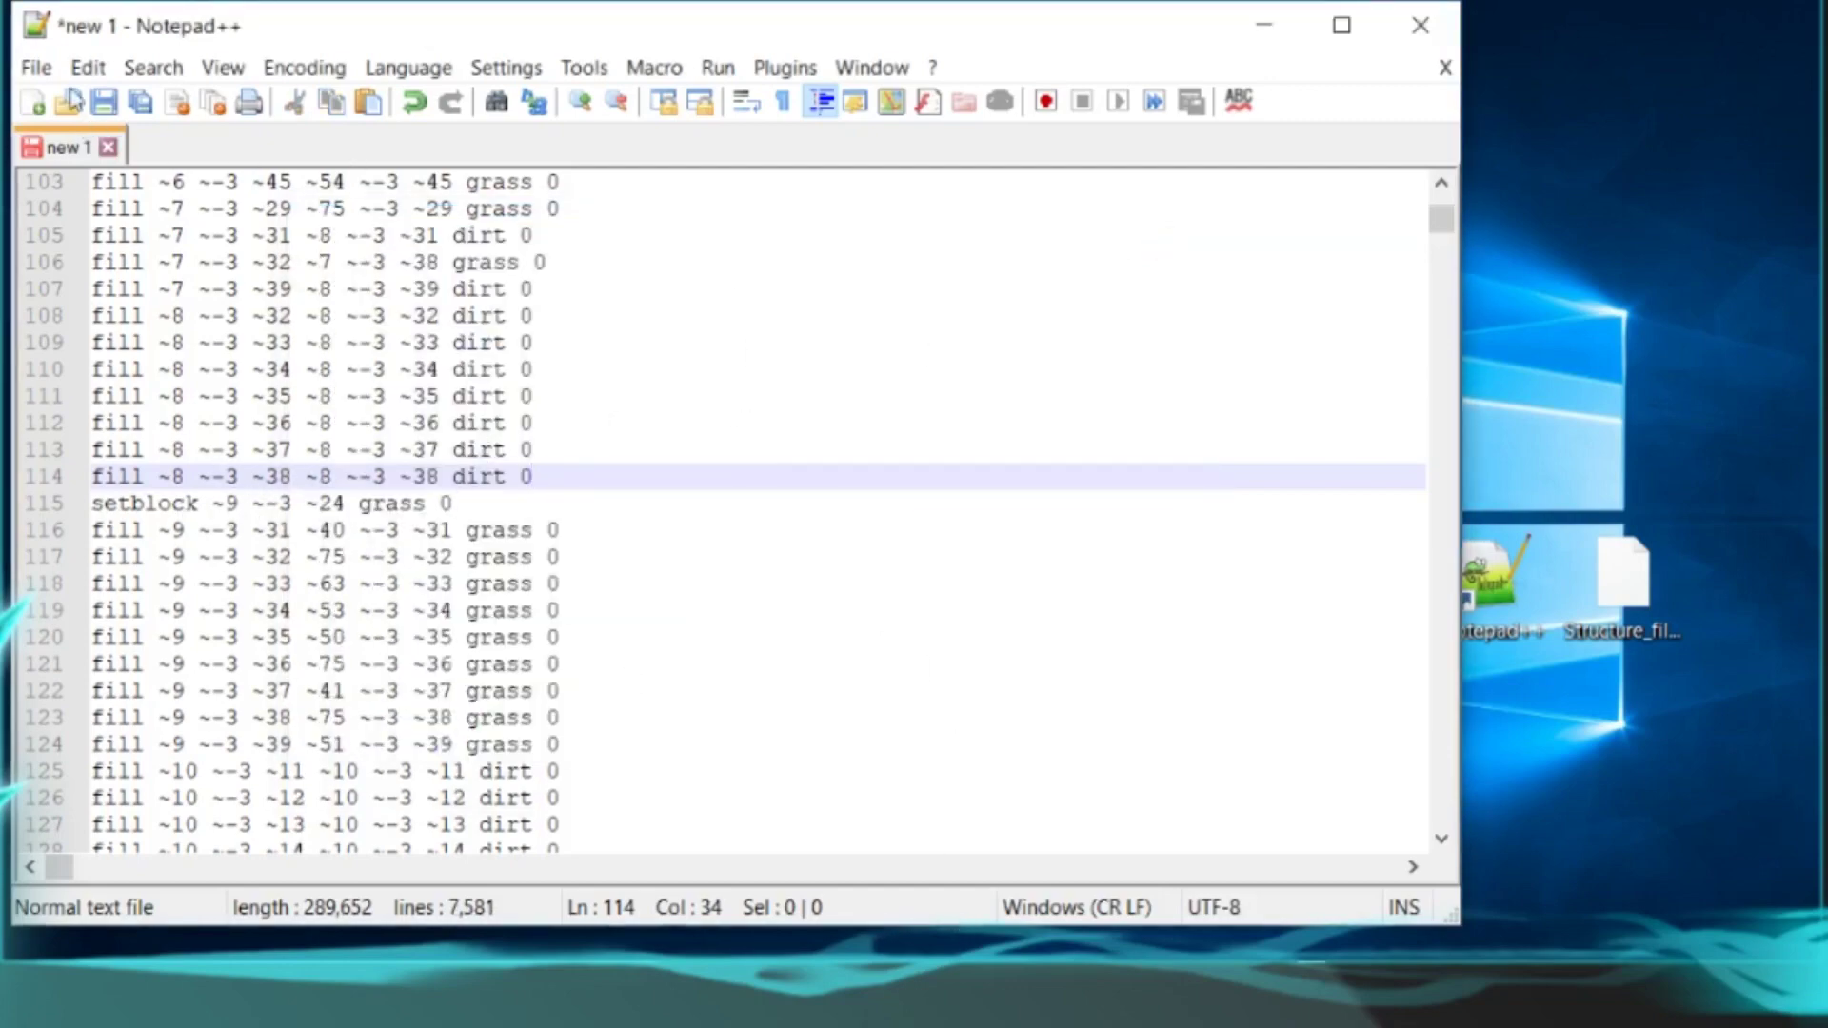
Save the commands to the Desktop as t7.mcfunction, close Notepad++, and center the file icon
left_click(36, 67)
left_click(116, 330)
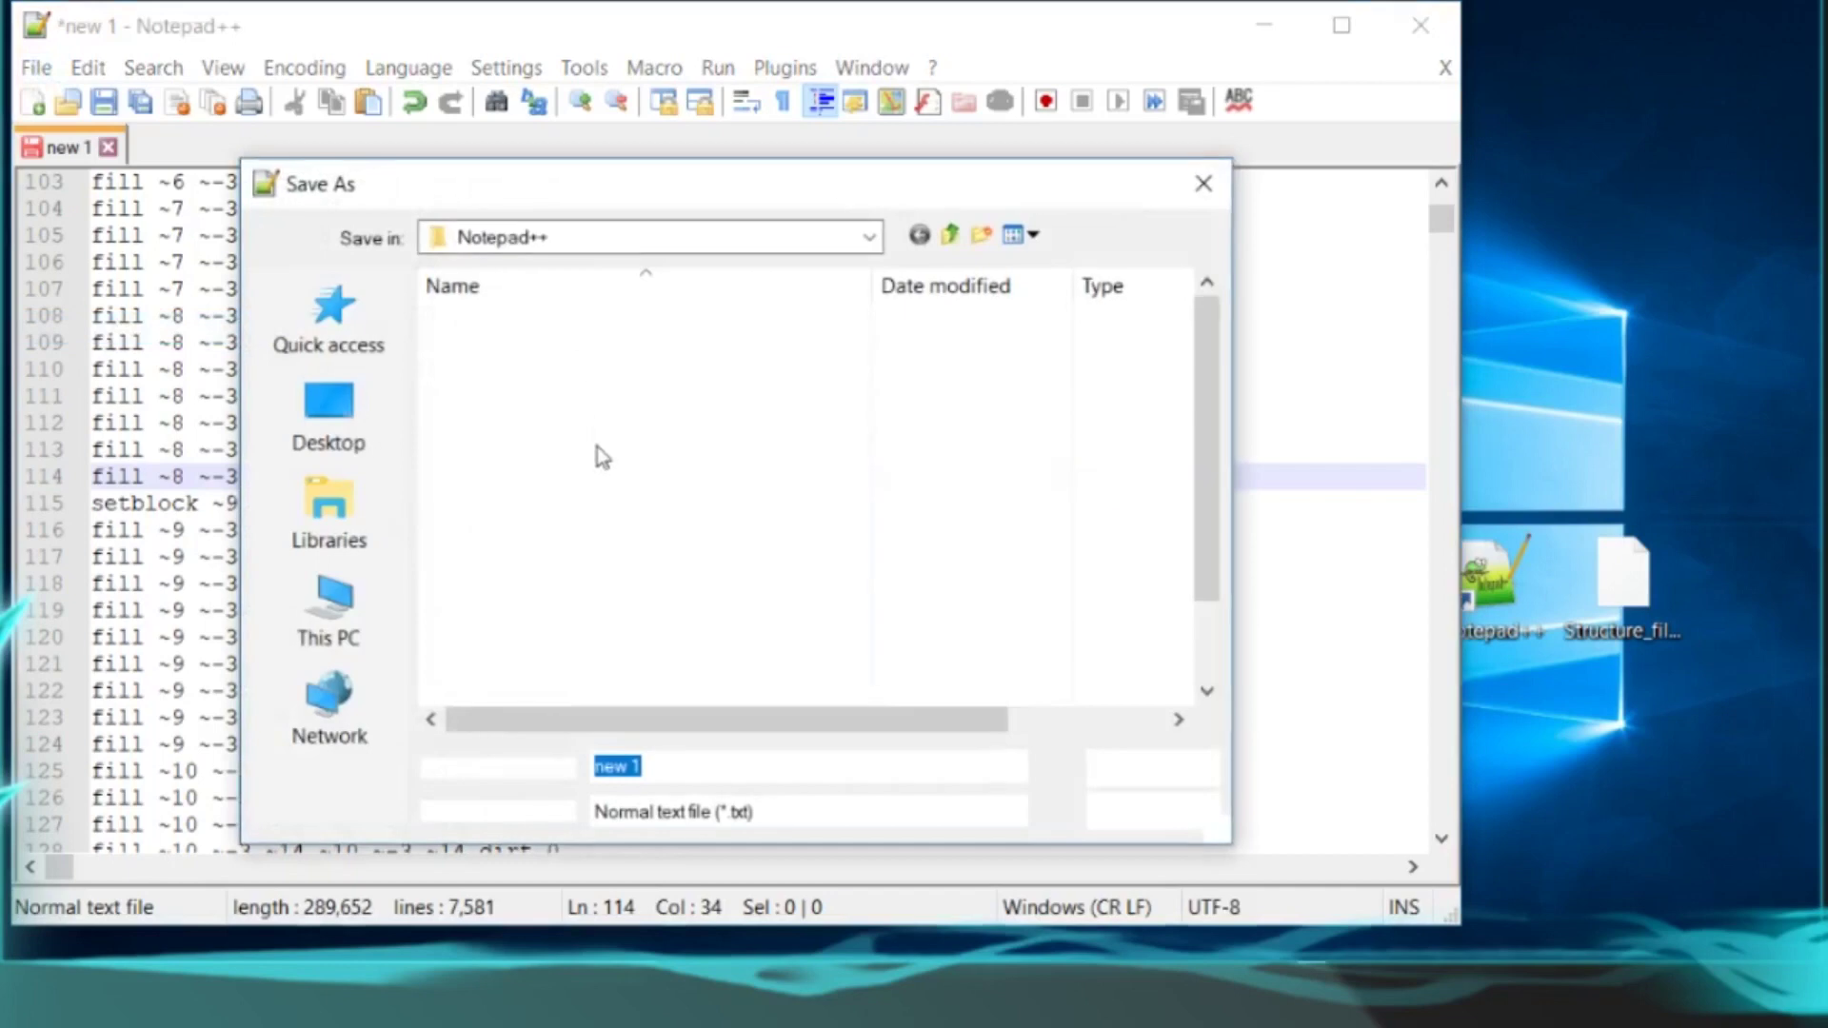
left_click(354, 411)
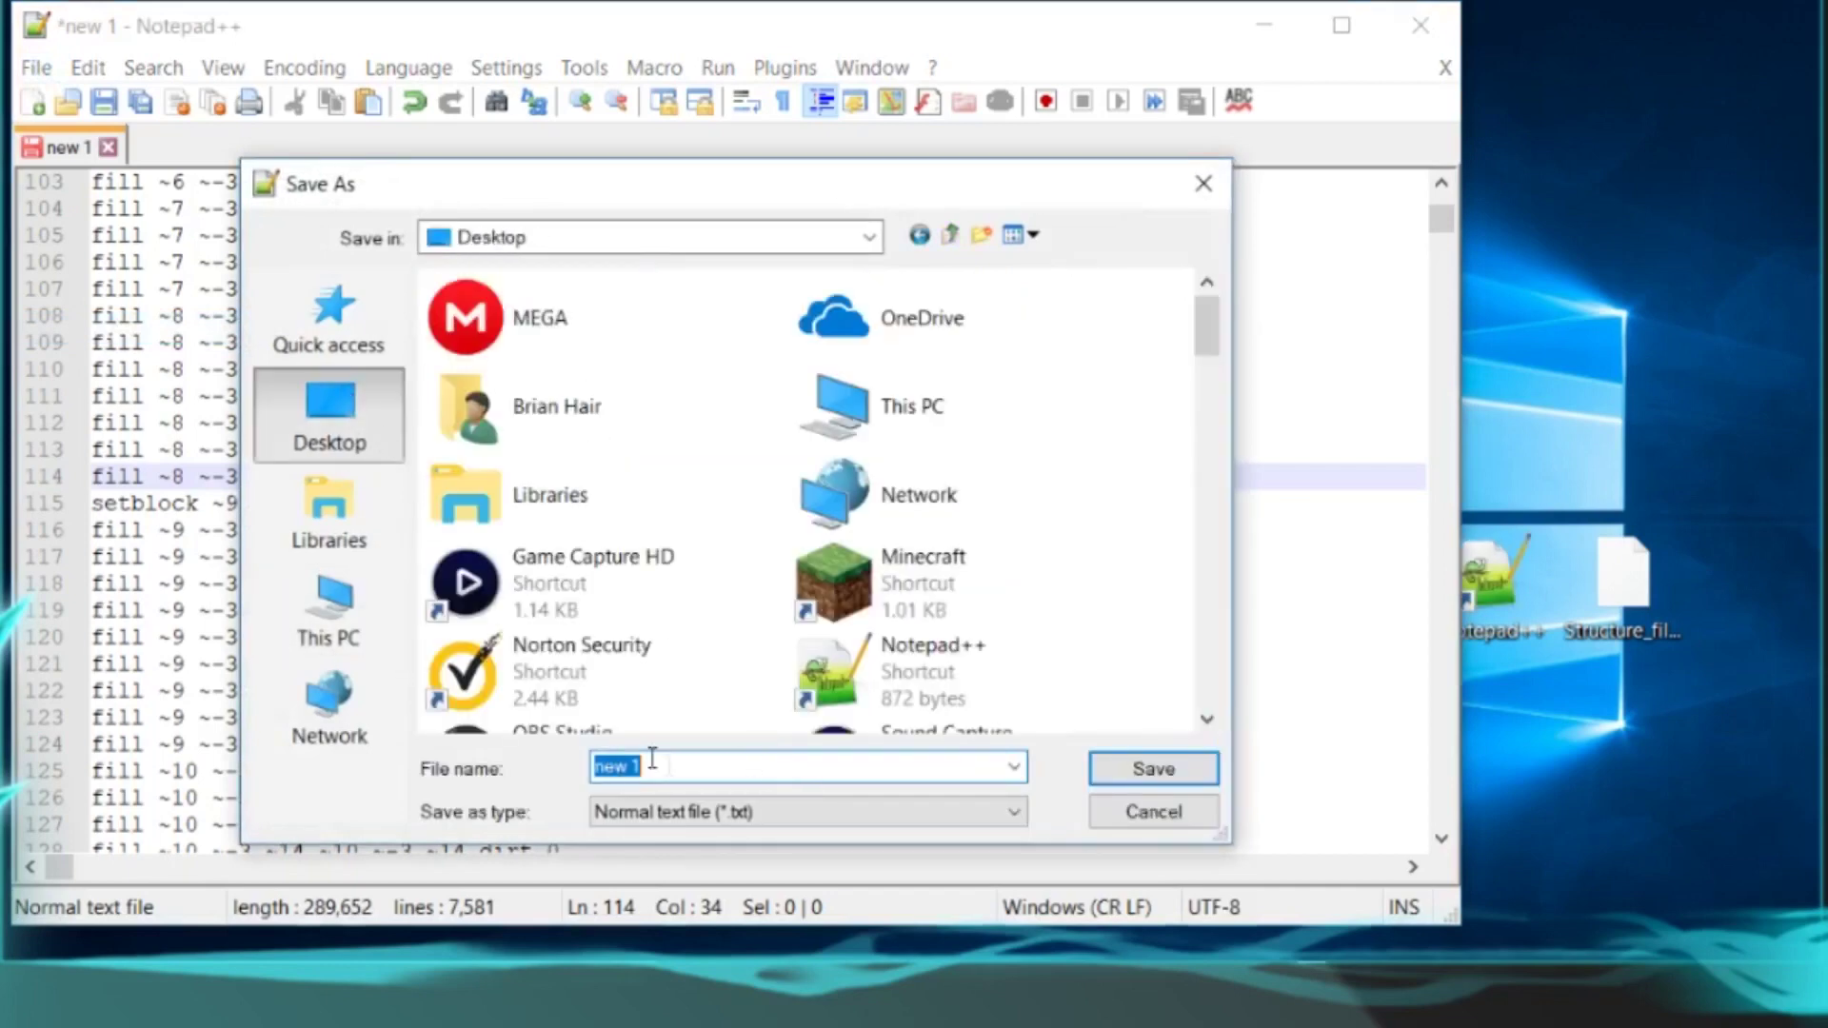
type("cat")
key("BackSpace")
type("t7.mcfunction")
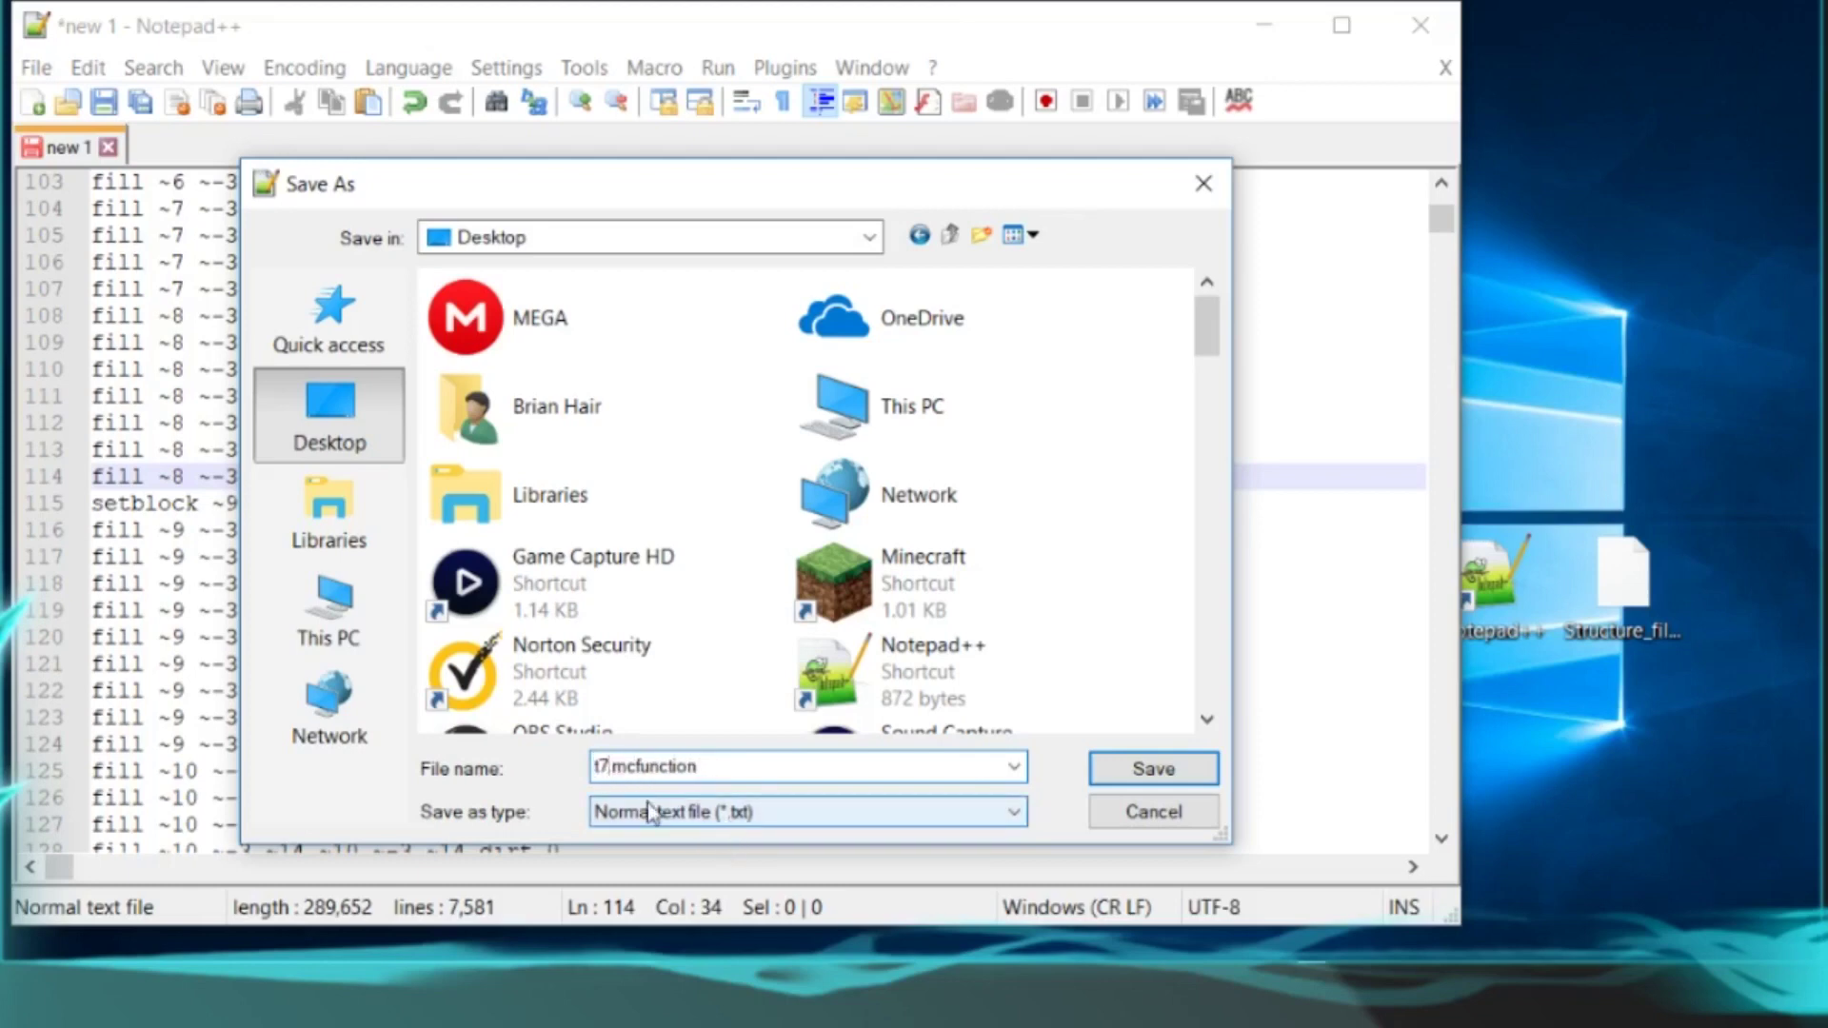
left_click(1154, 775)
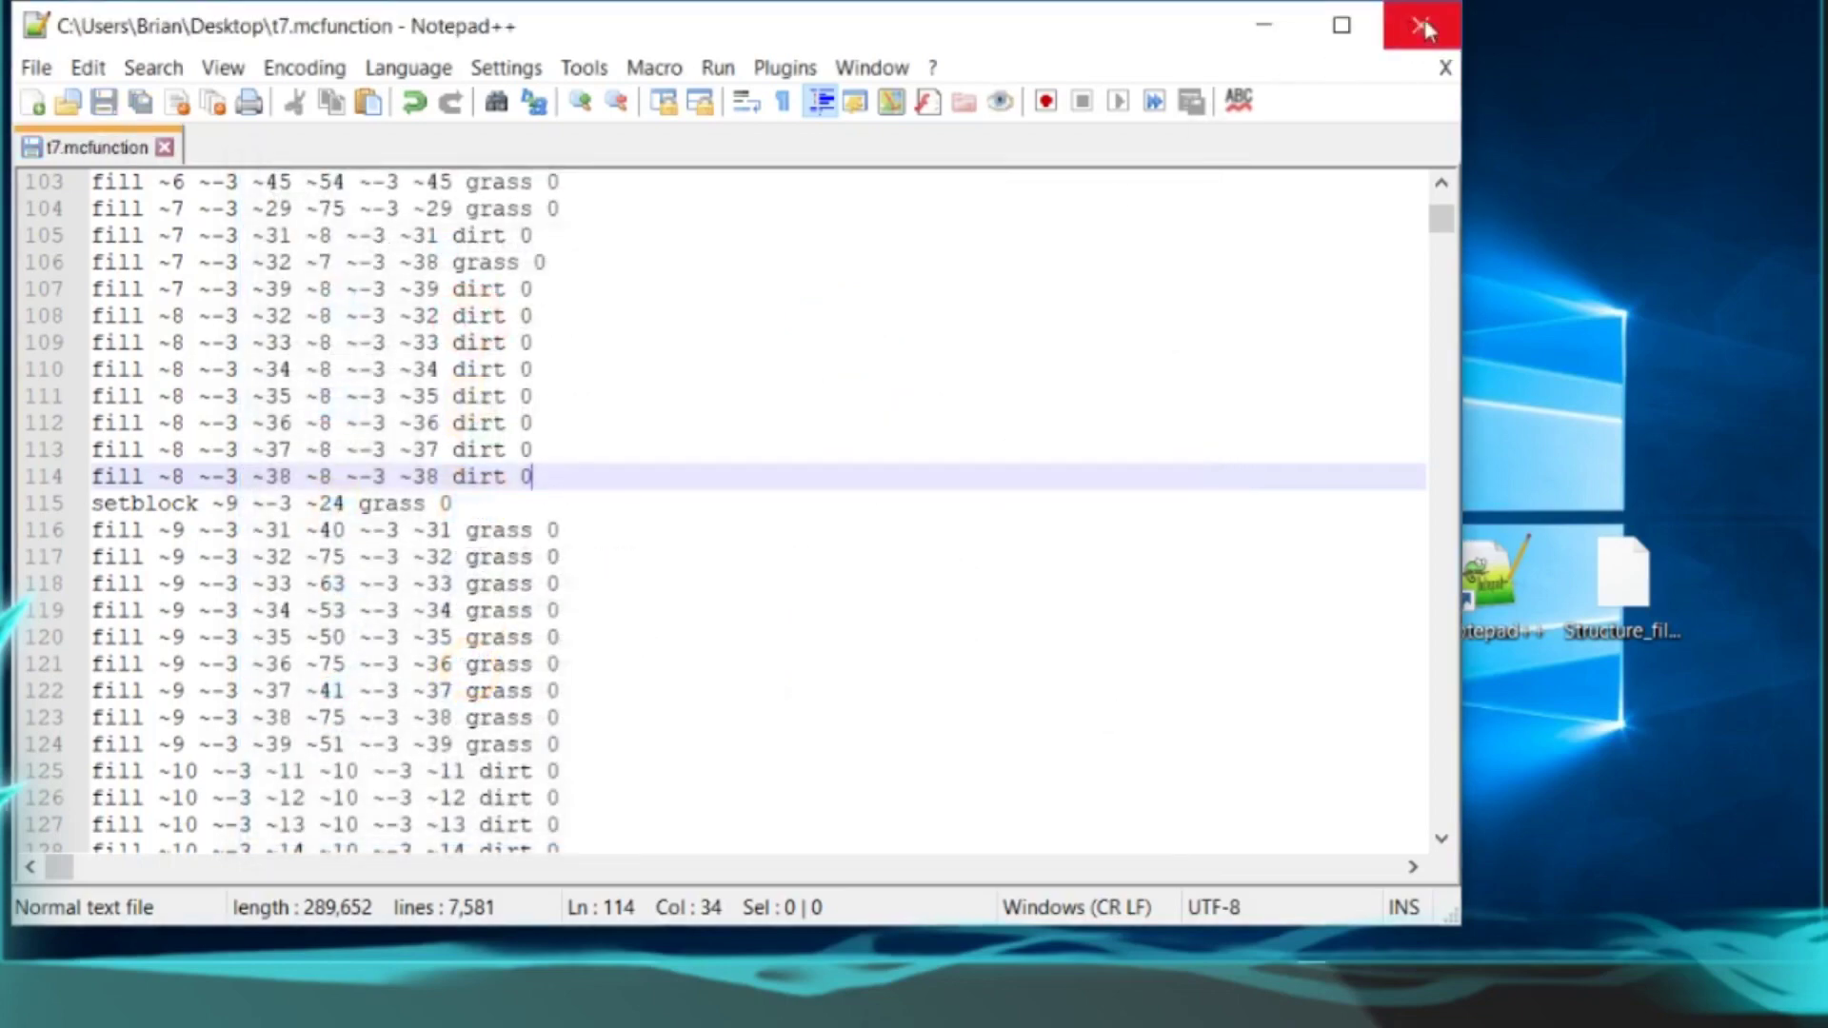
left_click(1425, 28)
left_click_drag(78, 809, 928, 573)
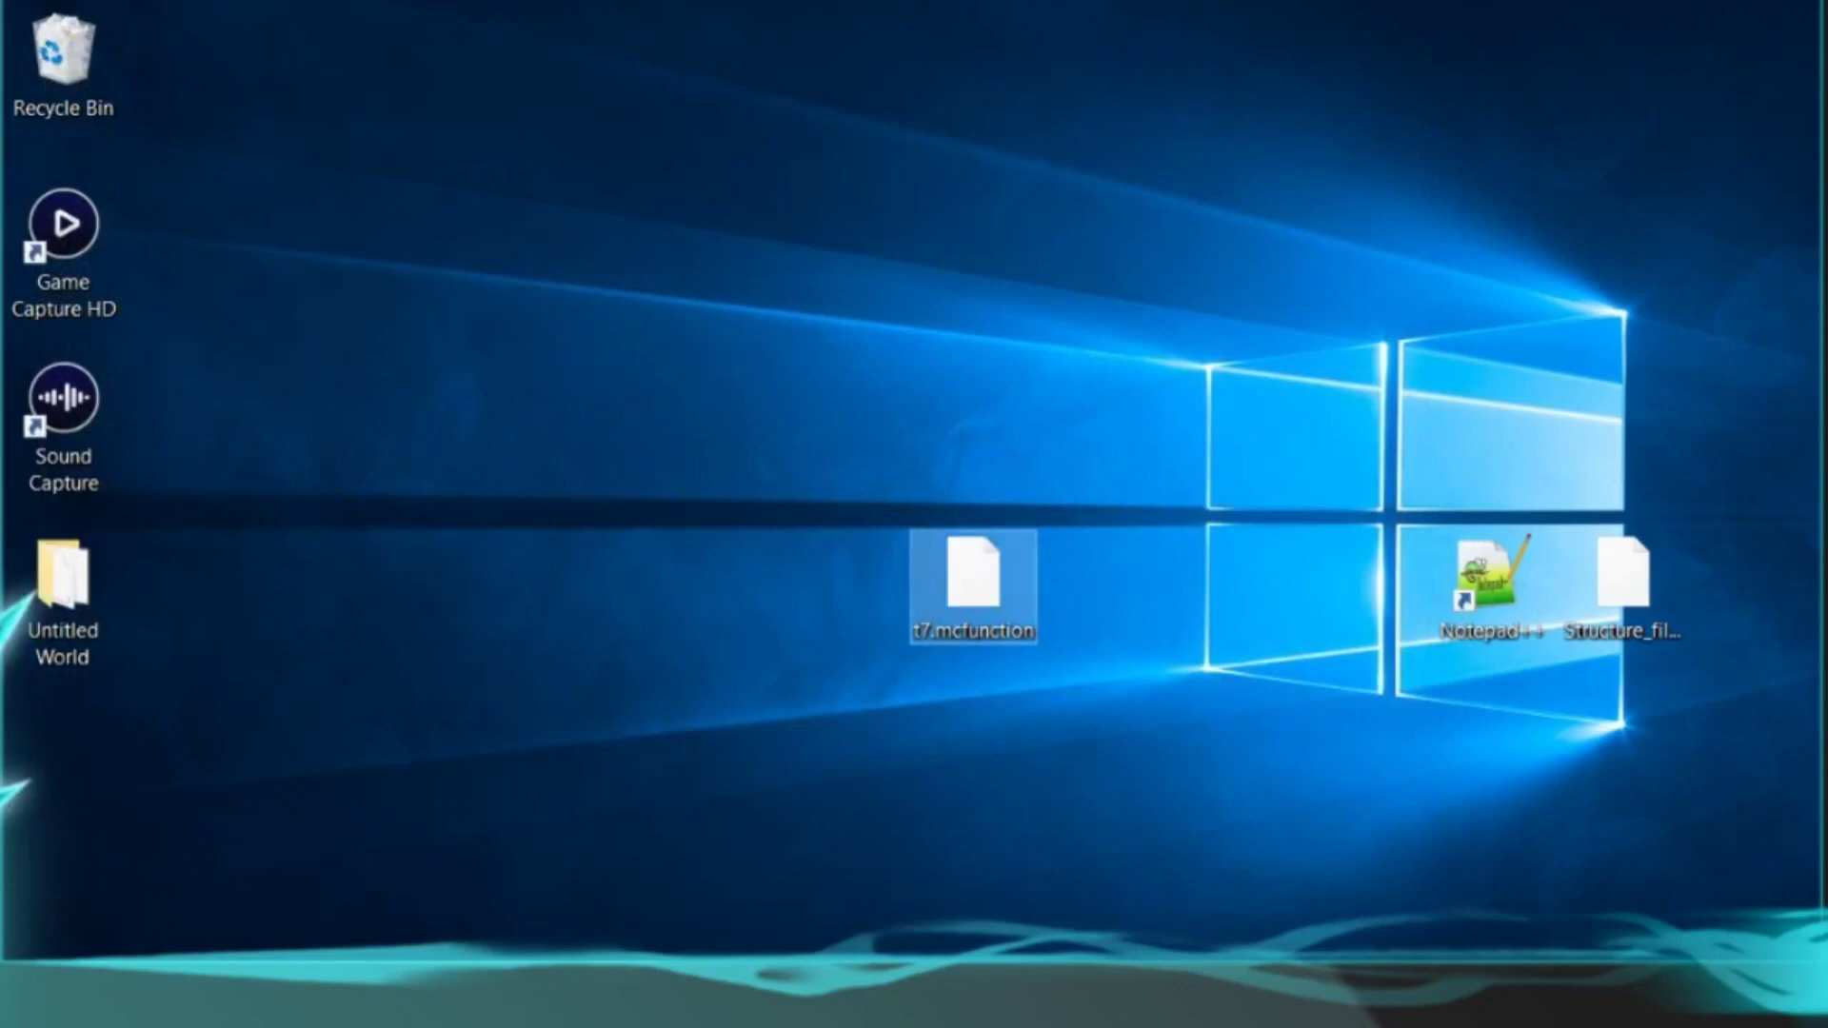
Remove the t7.mcfunction file from the desktop
key("Delete")
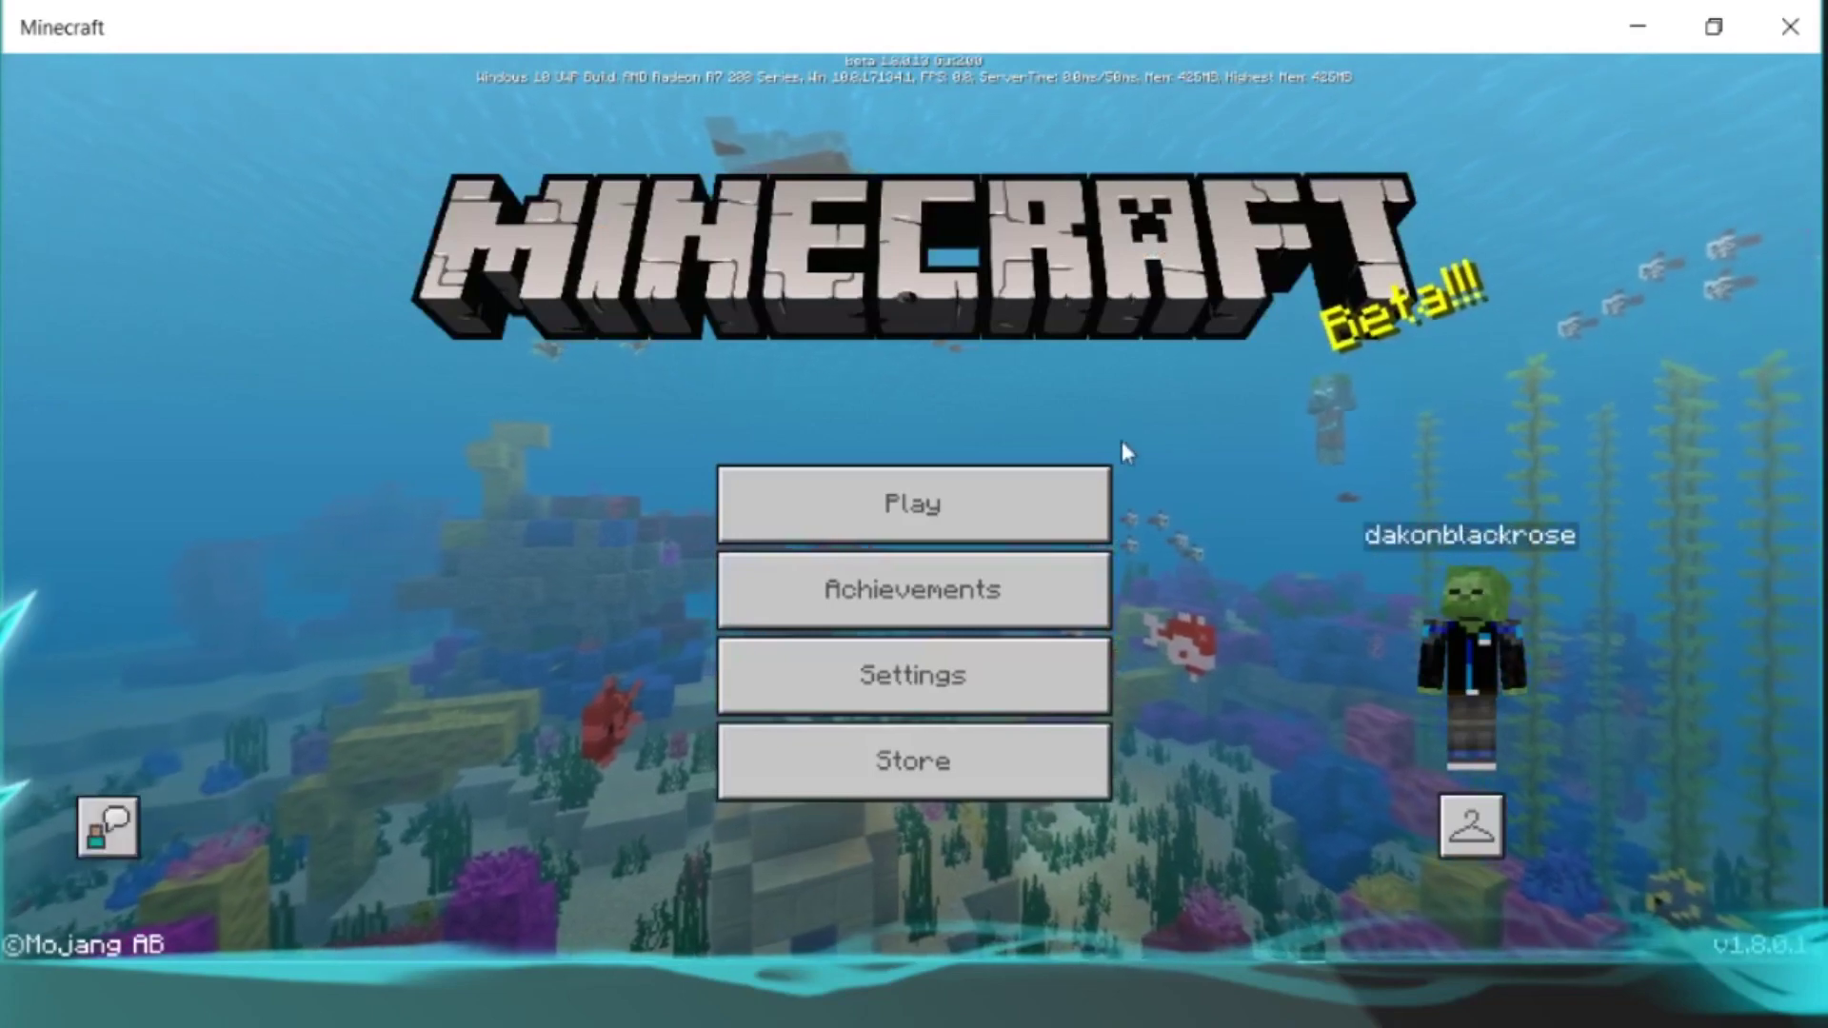
Go through Play and Create New to the Create New World settings
left_click(970, 503)
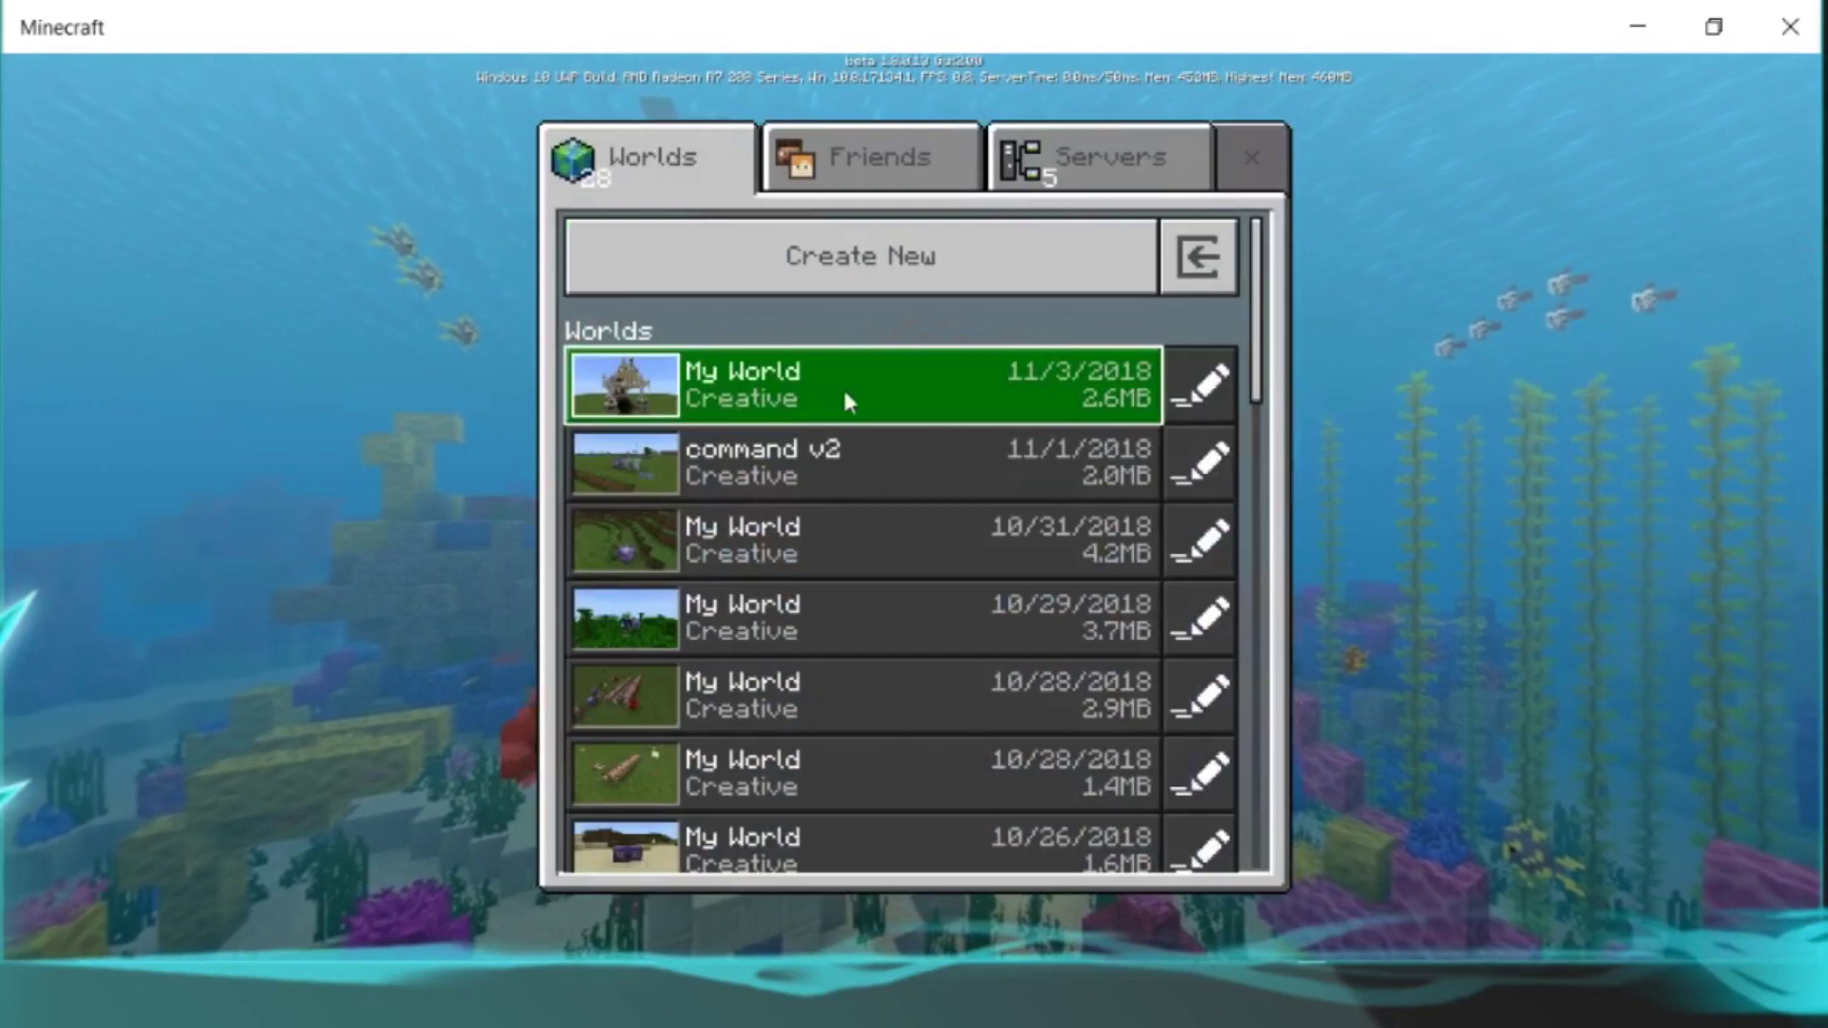
left_click(792, 265)
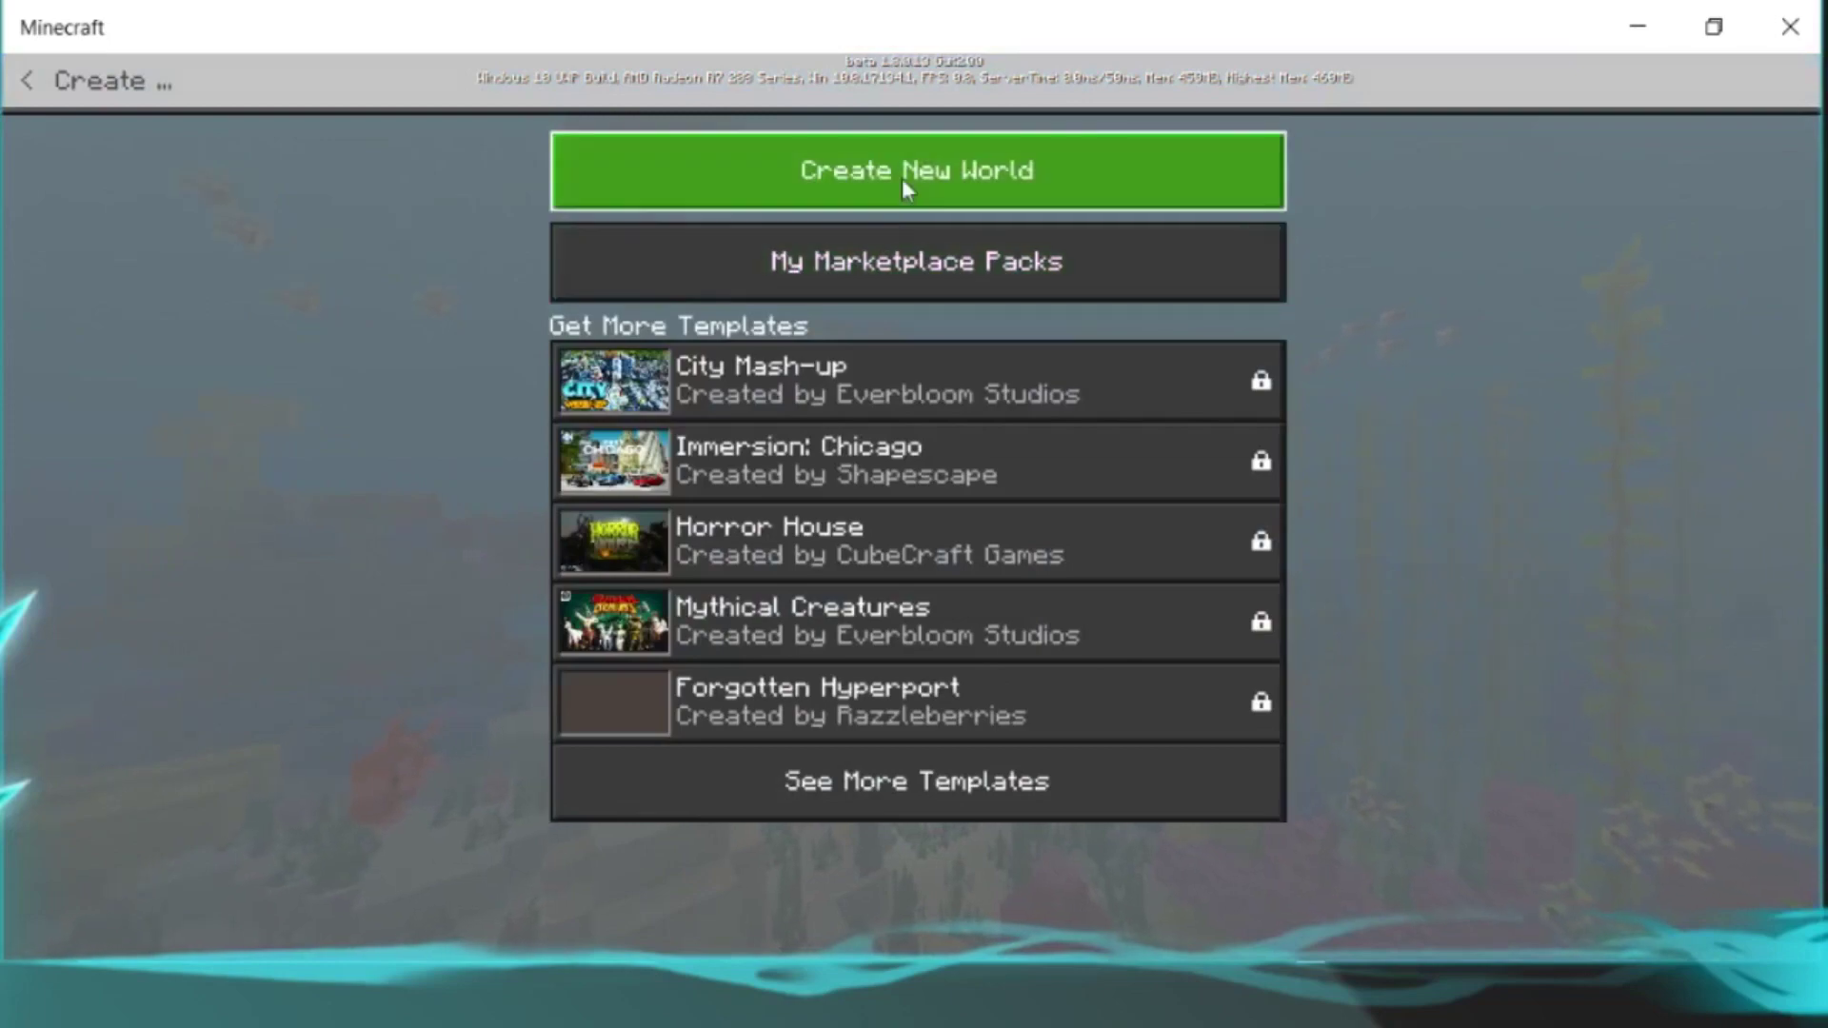
left_click(900, 179)
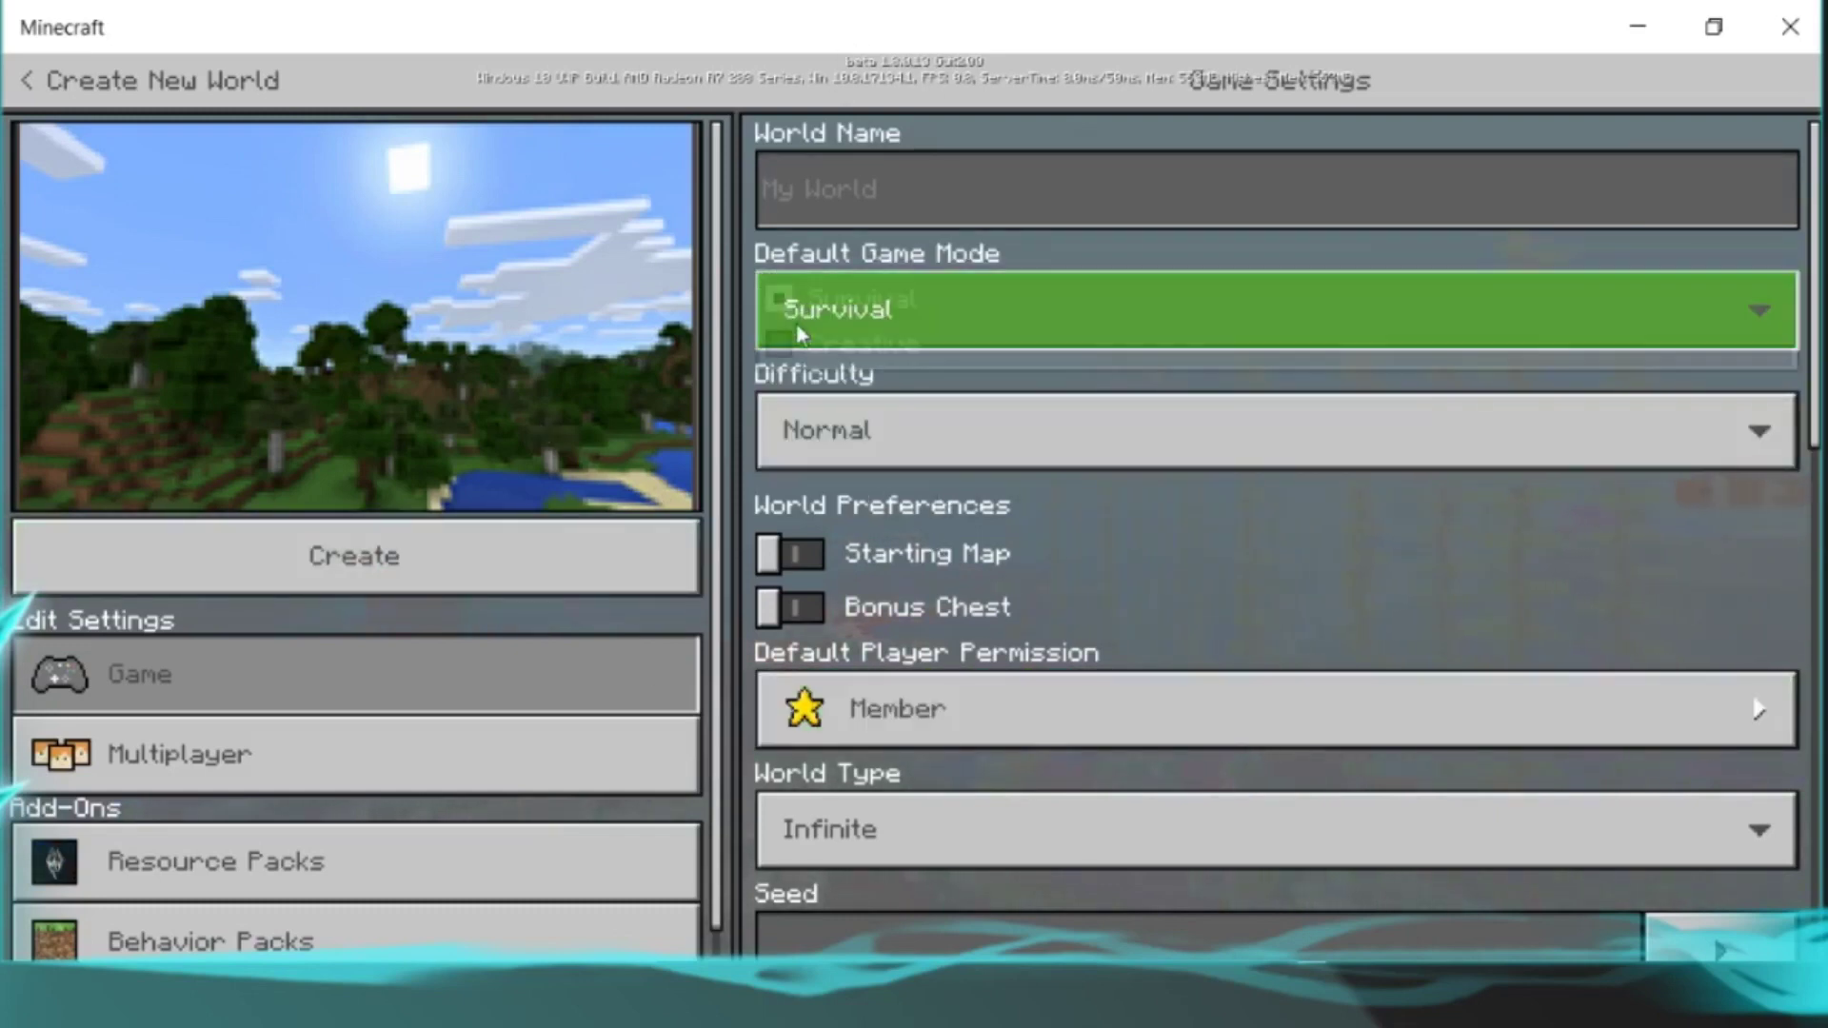
Set the game mode to Creative and enable experimental gameplay, accepting both warnings
left_click(876, 309)
left_click(838, 342)
left_click(909, 604)
scroll(1045, 781, "down", 5)
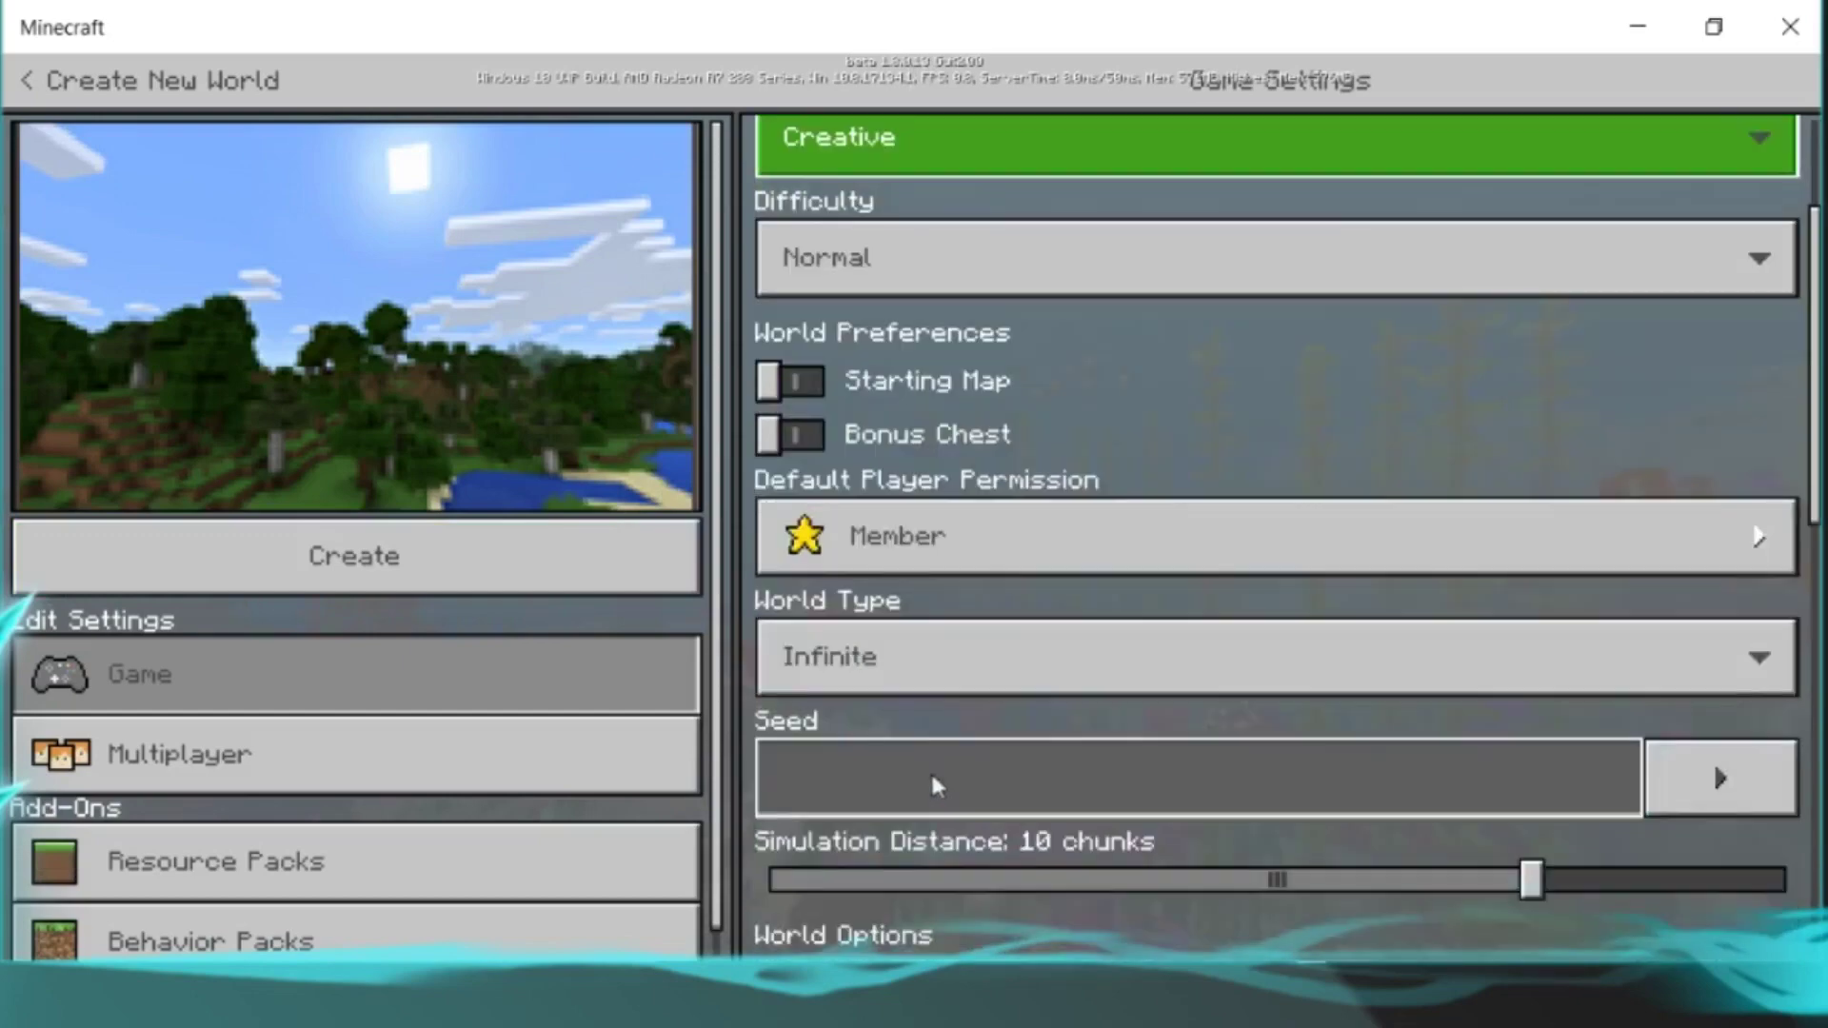
scroll(828, 681, "down", 2)
left_click(795, 791)
left_click(815, 600)
Set the world type to Flat and show the world's Behavior Packs
scroll(816, 599, "up", 2)
scroll(919, 666, "up", 2)
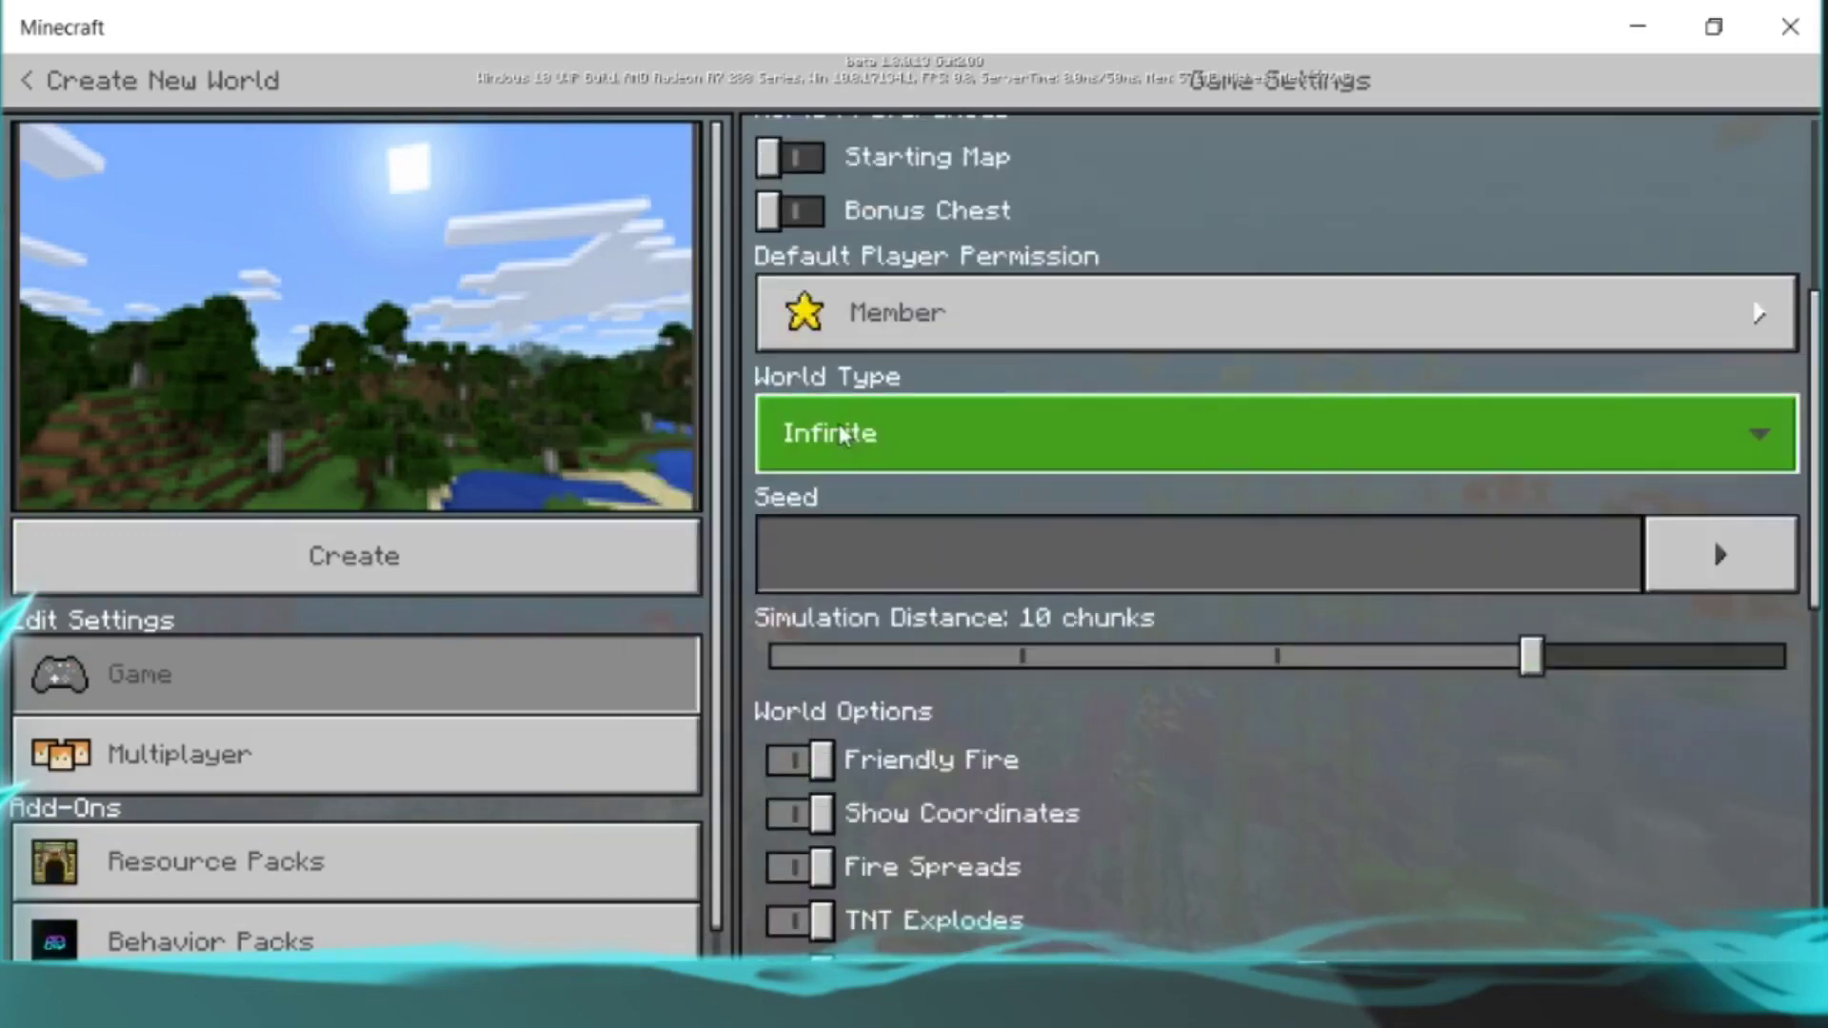
left_click(952, 433)
left_click(952, 425)
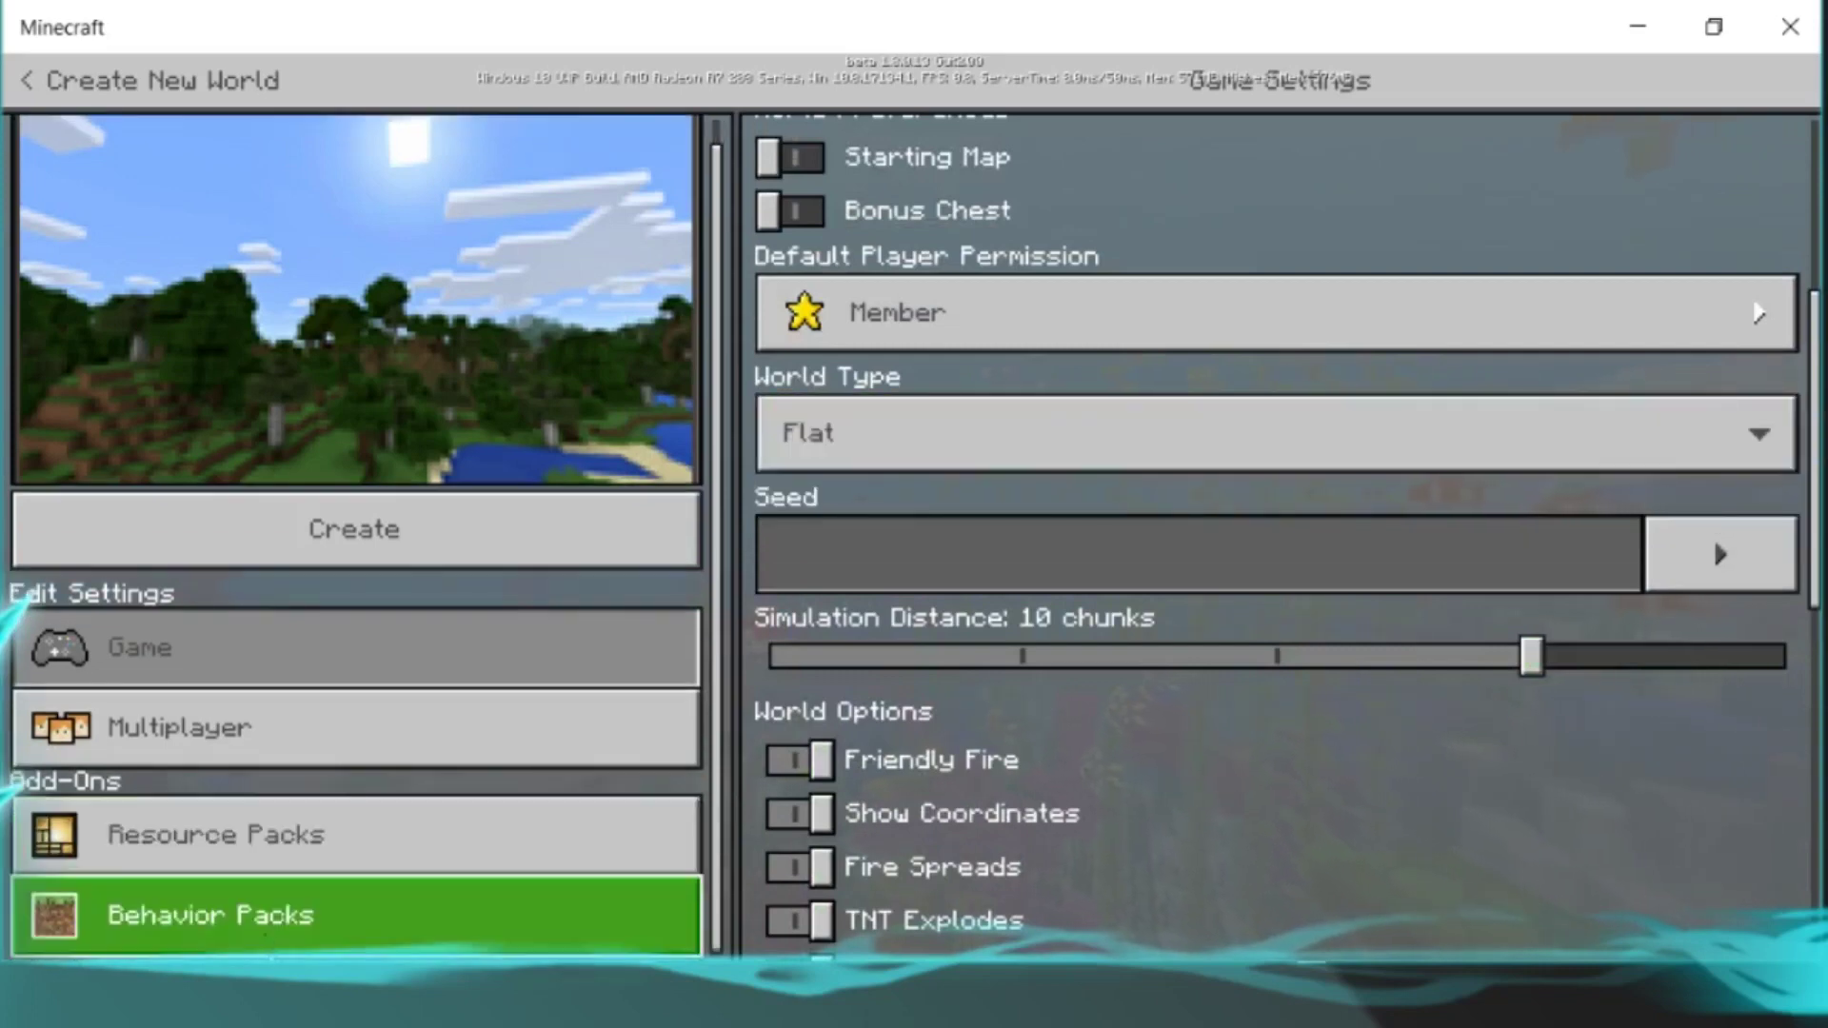
left_click(263, 919)
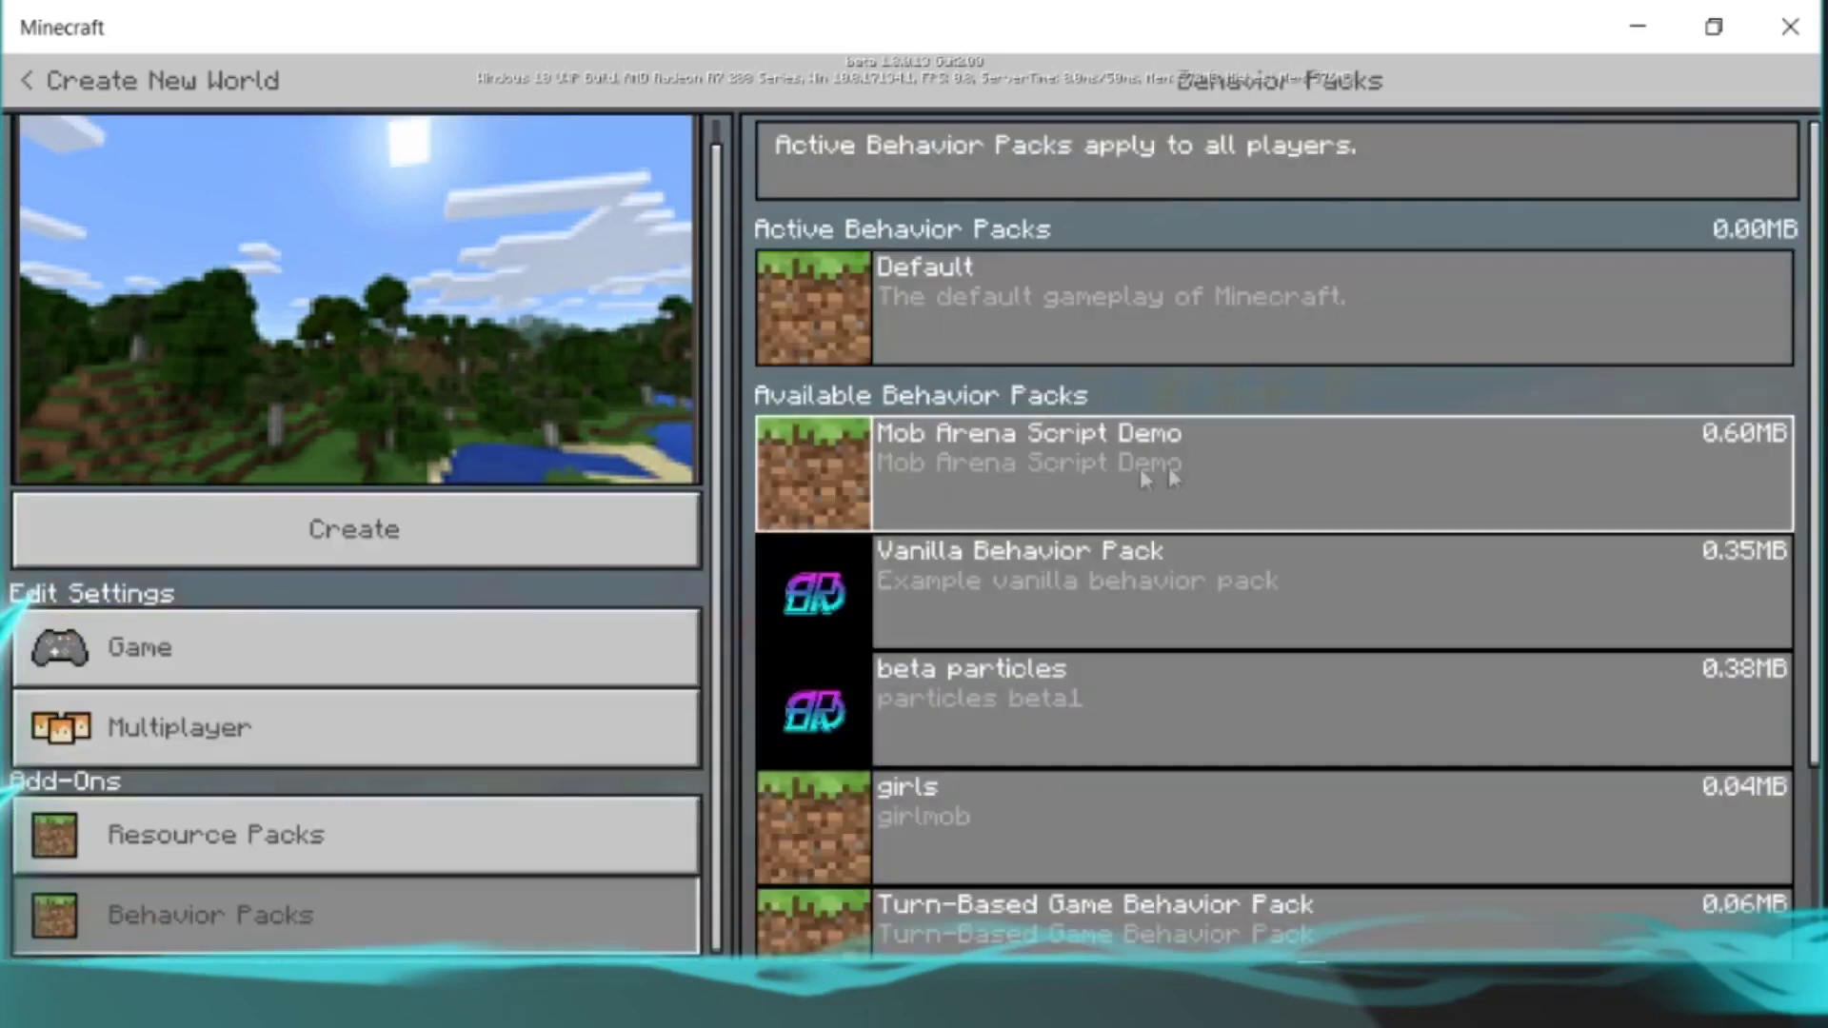